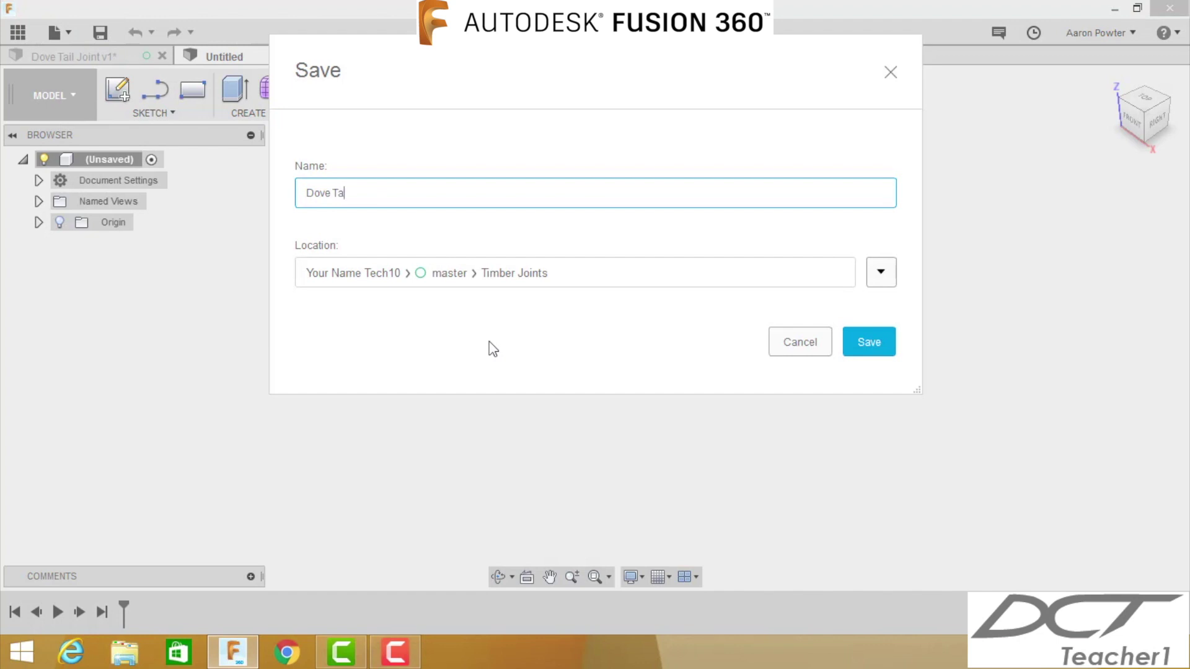
Save the new design as "Dove Tail Joint" in the Timber Joints folder
text(t)
click(861, 340)
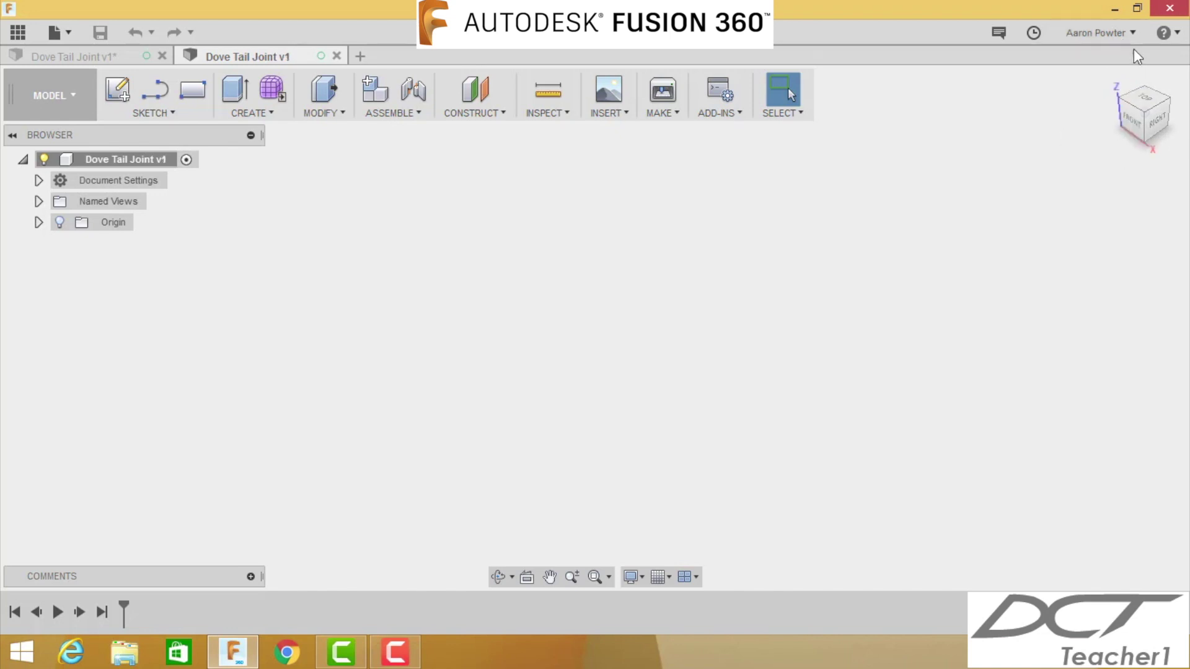
Check the default modeling orientation in the preferences and the units in the document settings
click(1098, 32)
click(1115, 85)
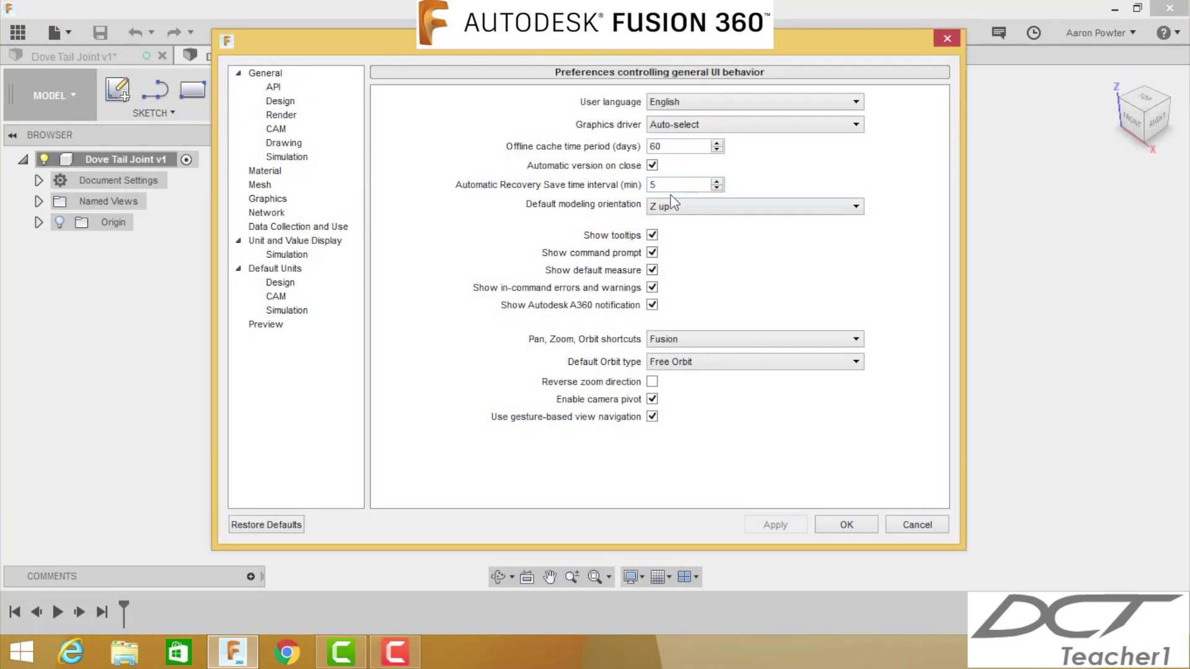
click(844, 521)
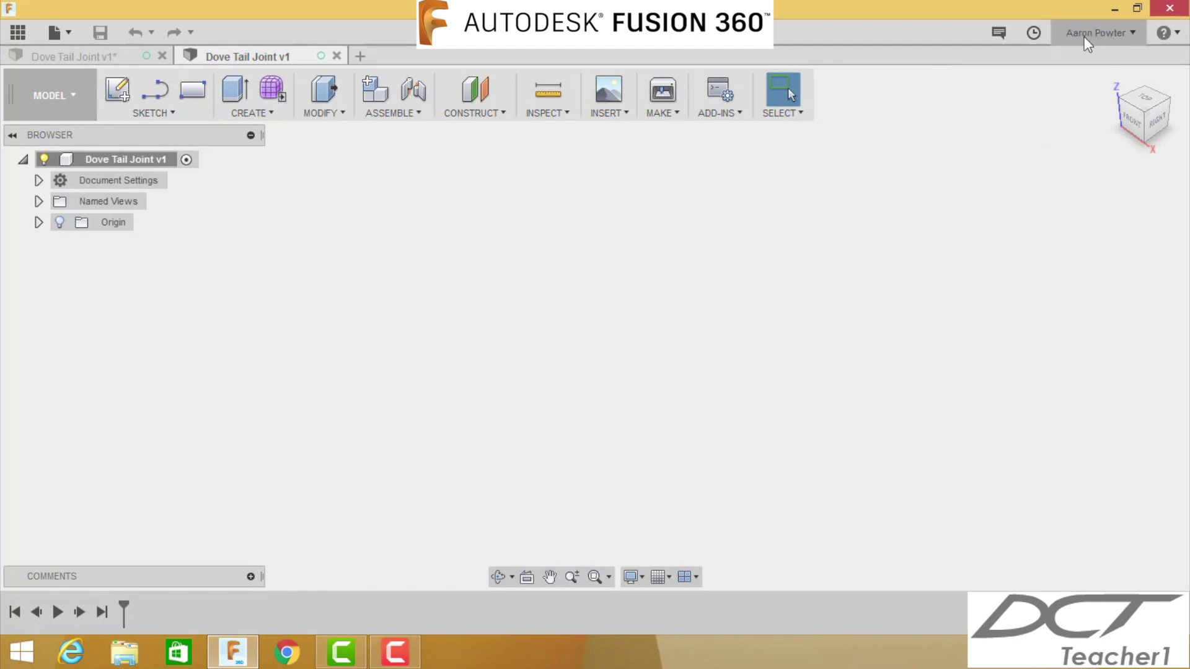
click(1131, 32)
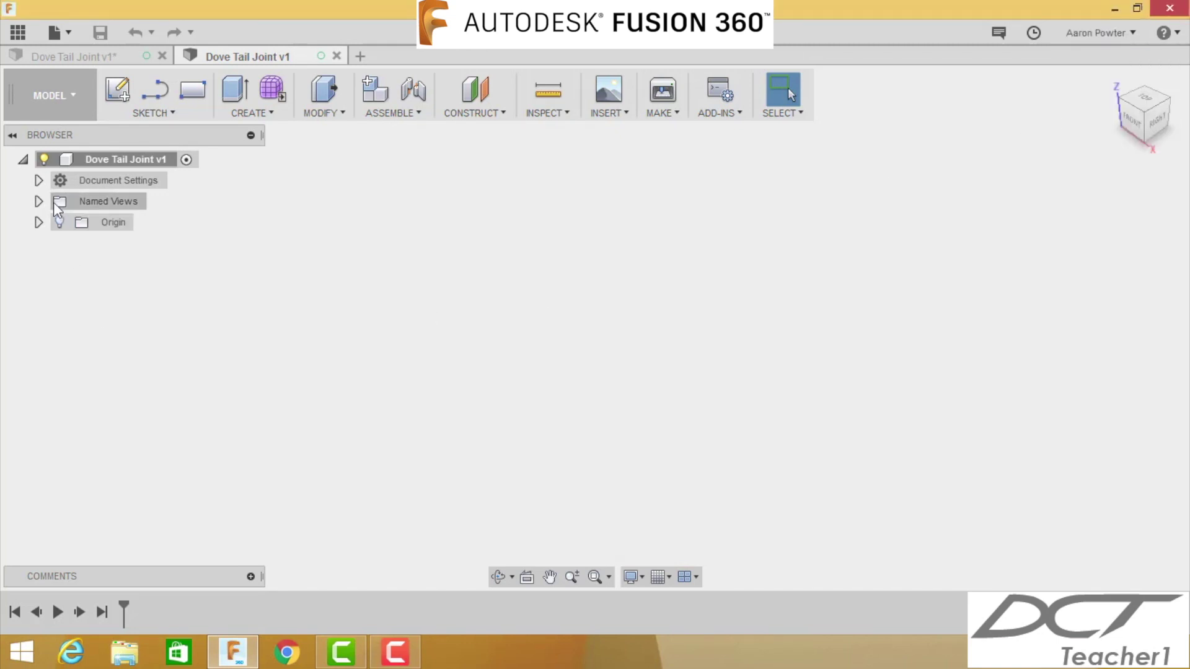
click(39, 180)
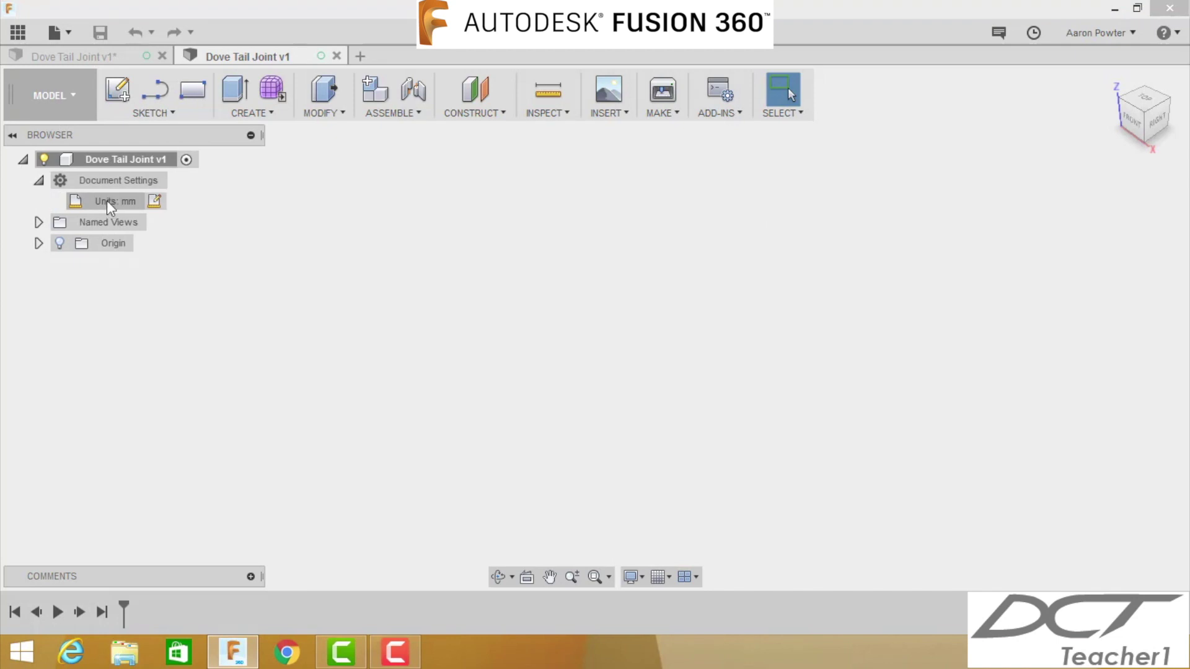
click(39, 181)
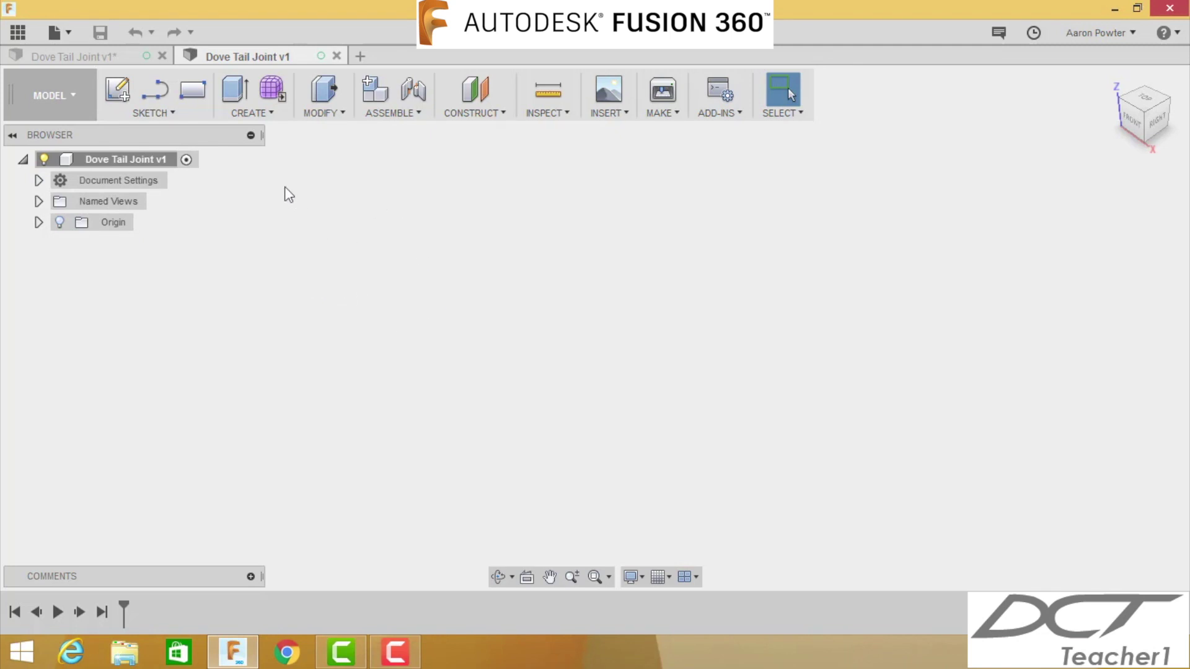
Add a user parameter named Length with the unit mm and the expression 150
click(326, 111)
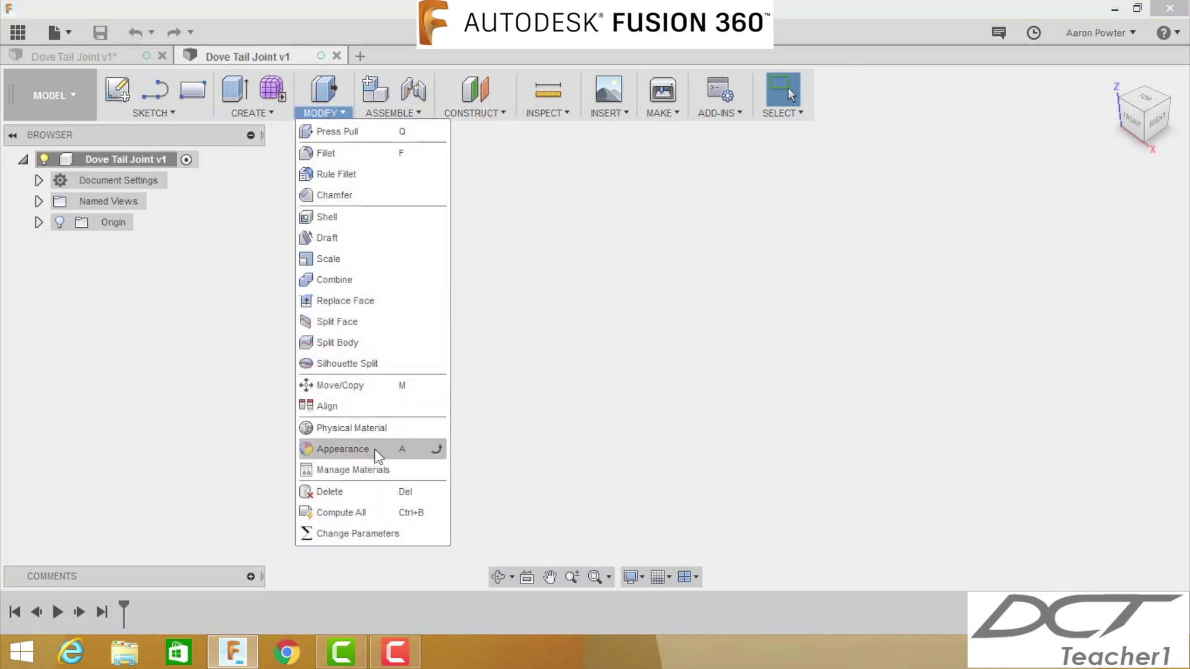
click(359, 538)
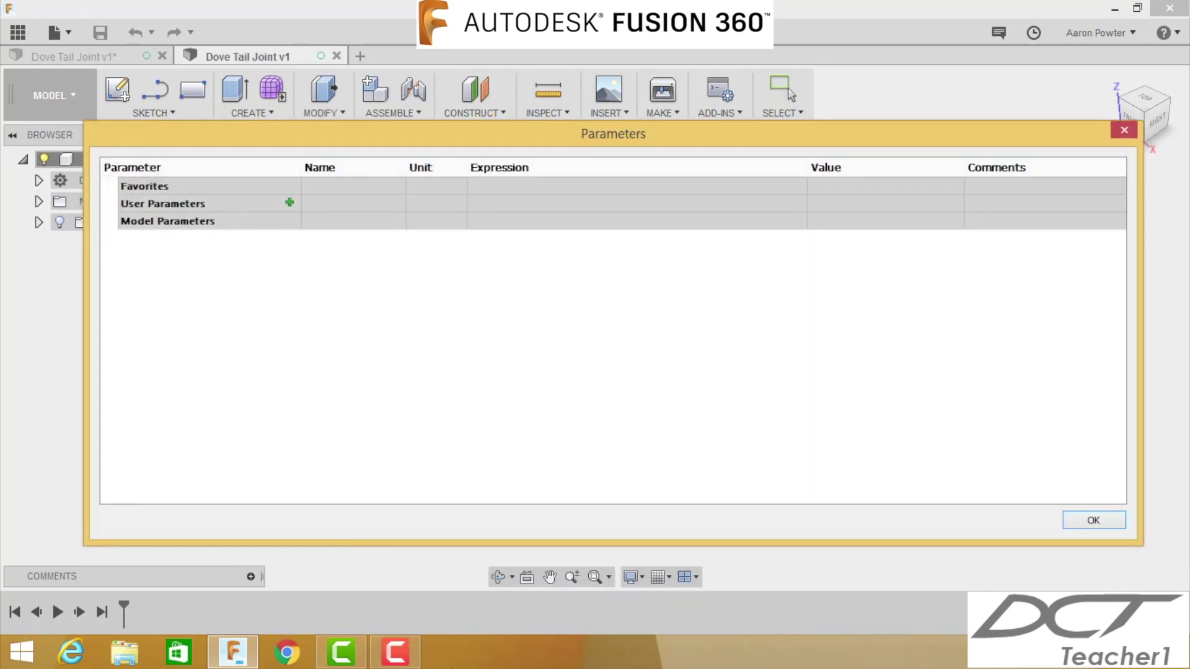
click(288, 201)
text(Length)
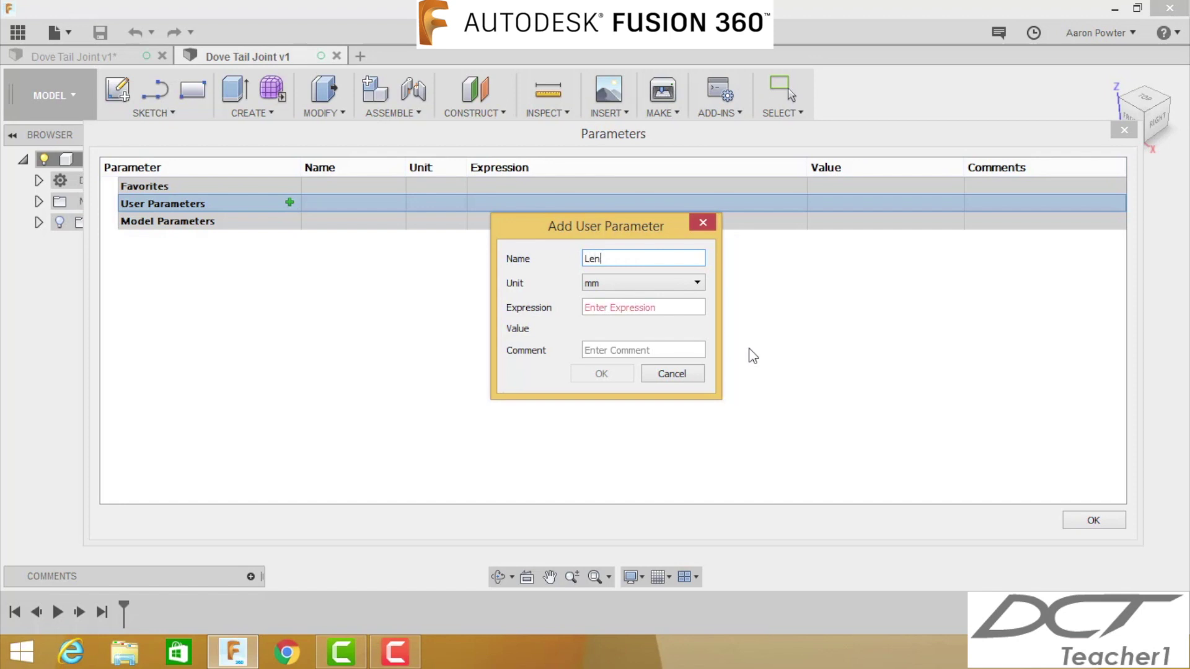
click(633, 307)
text(150)
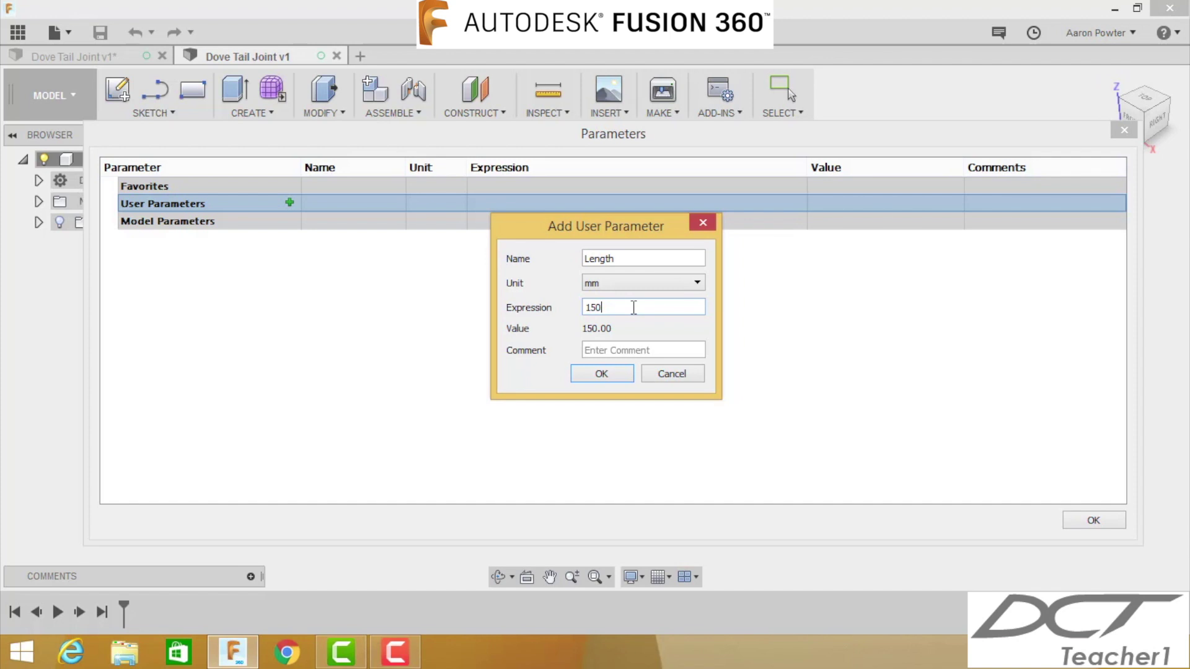
key(Return)
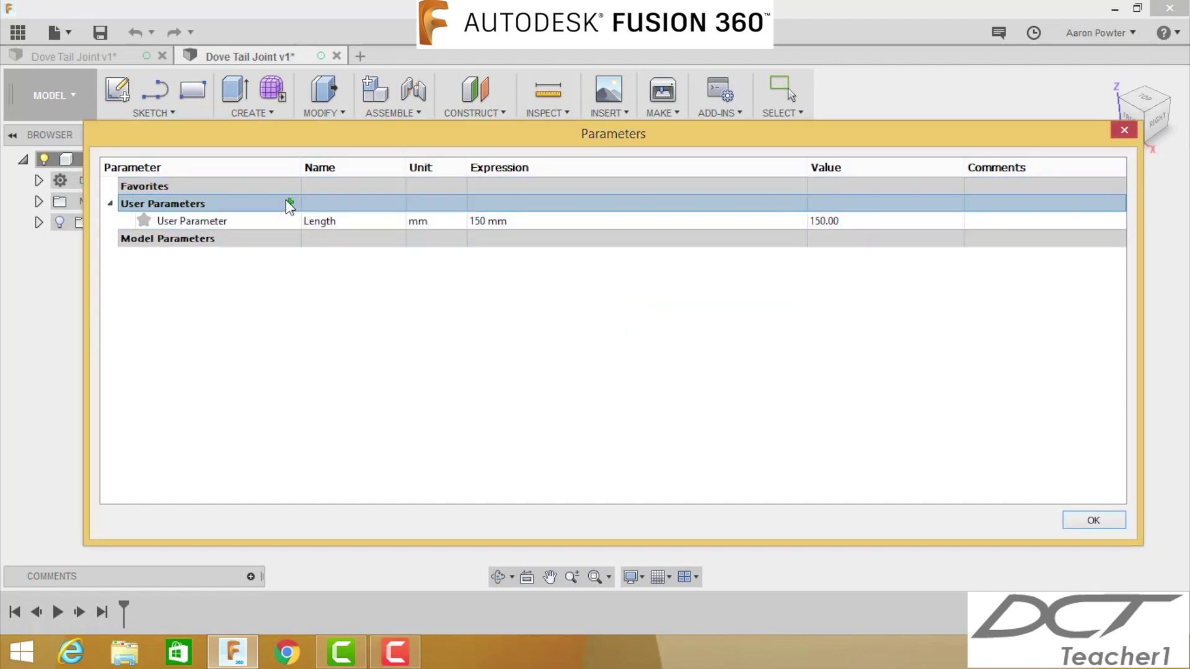
Add a user parameter named Width with the unit mm and the expression 42
click(289, 203)
text(Width)
click(616, 309)
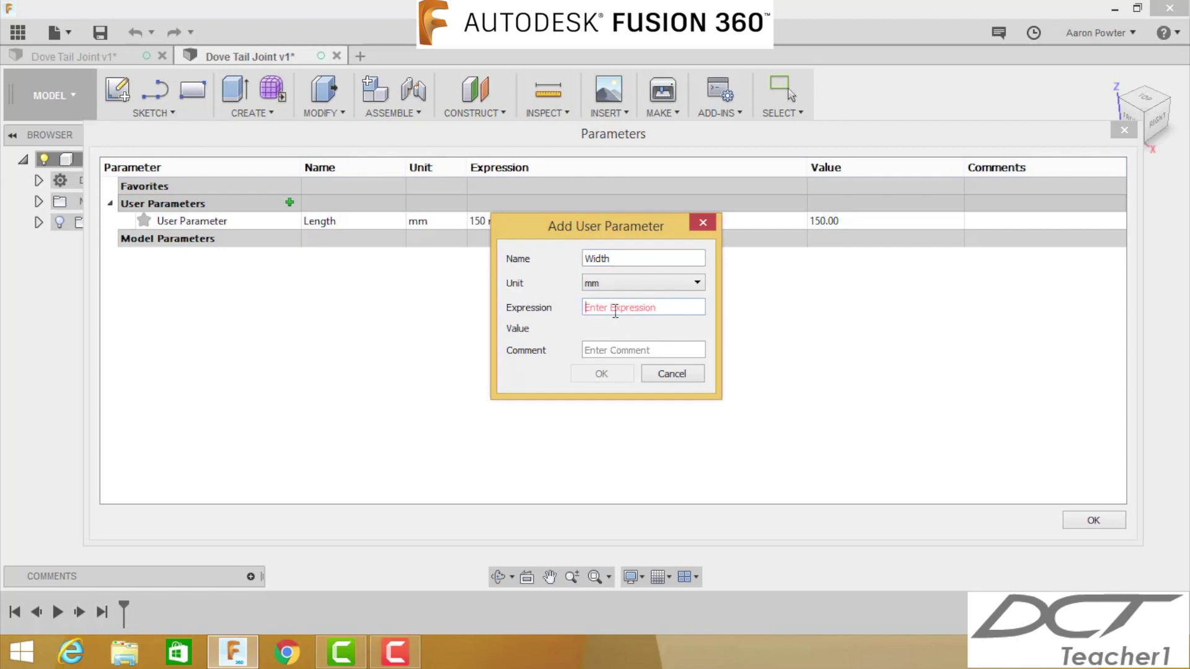
text(42)
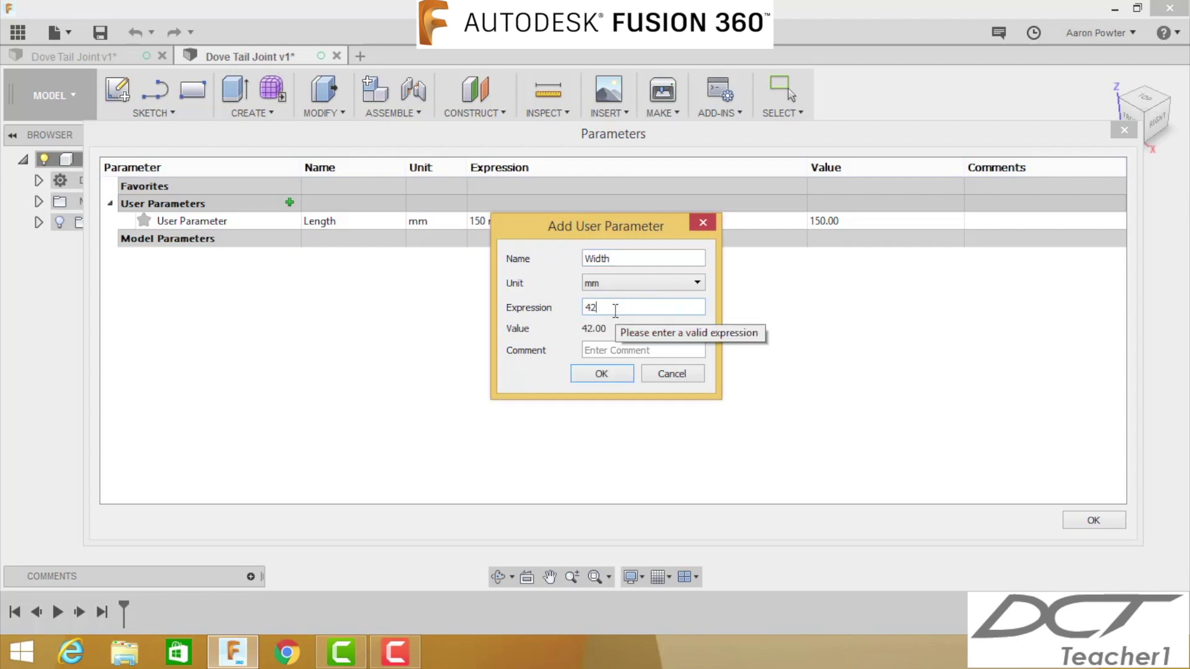
click(604, 374)
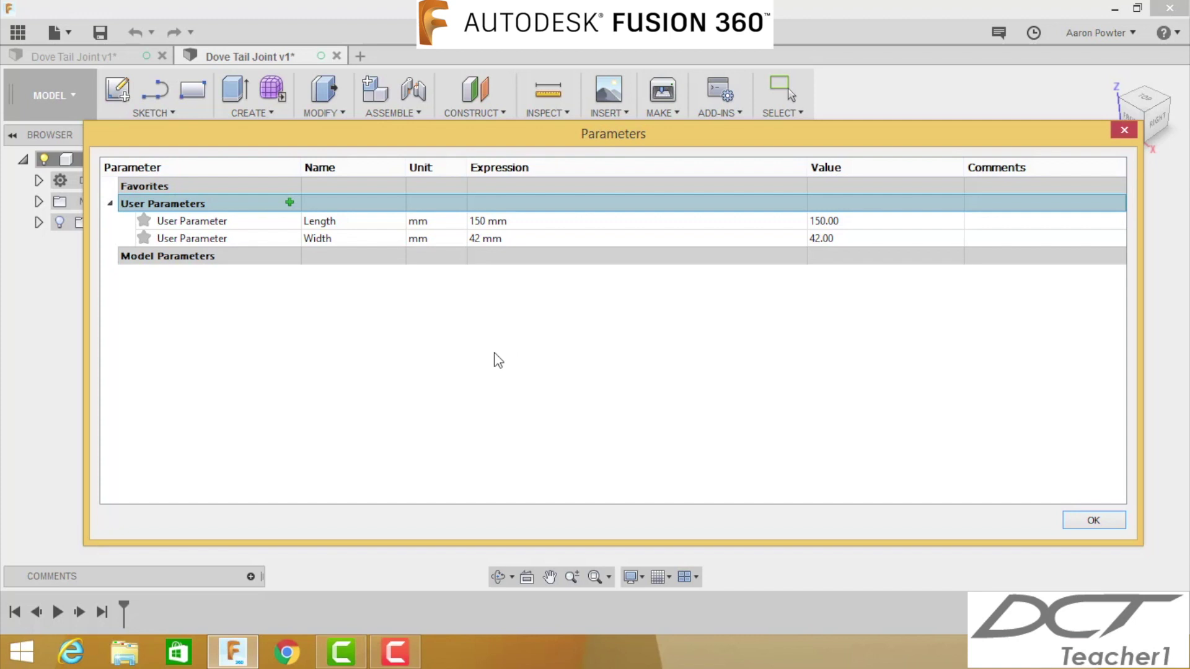
Add a user parameter named Thickness with the unit mm and the expression 19
click(290, 203)
text(Thickness)
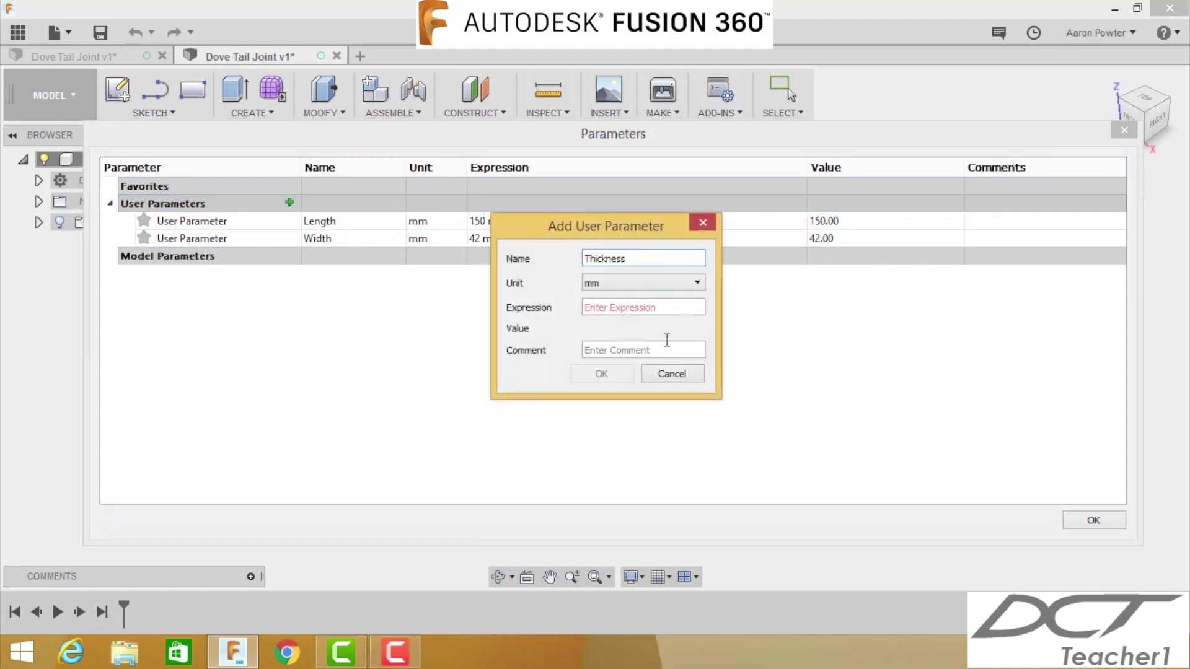
click(649, 307)
text(19)
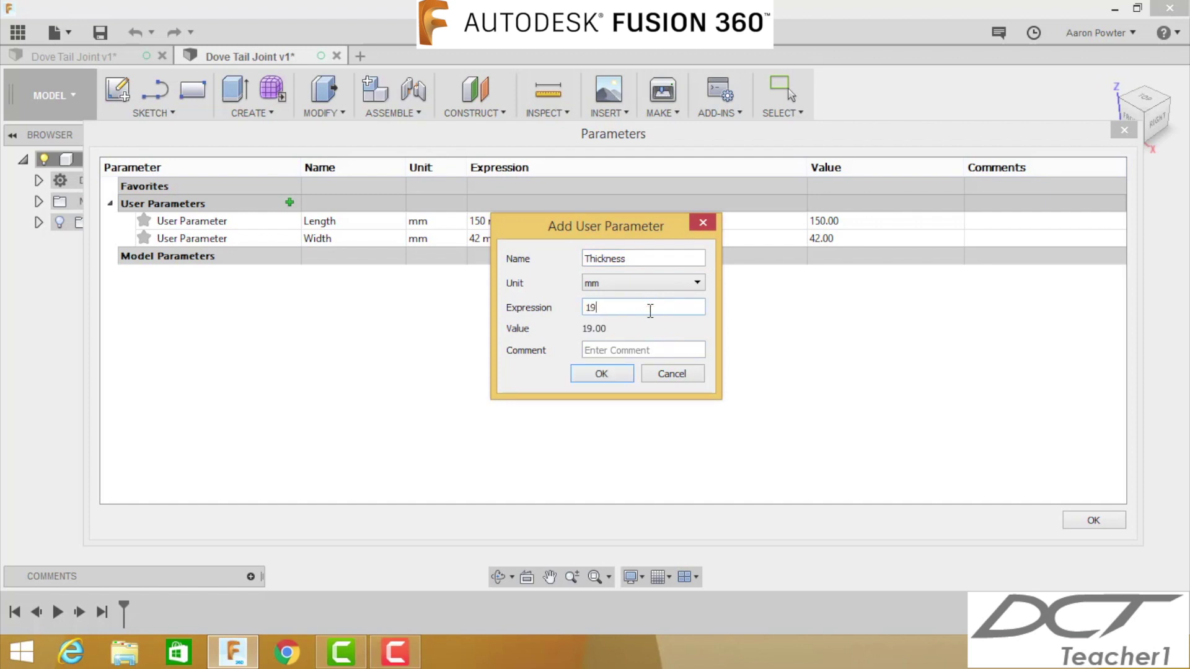
click(603, 374)
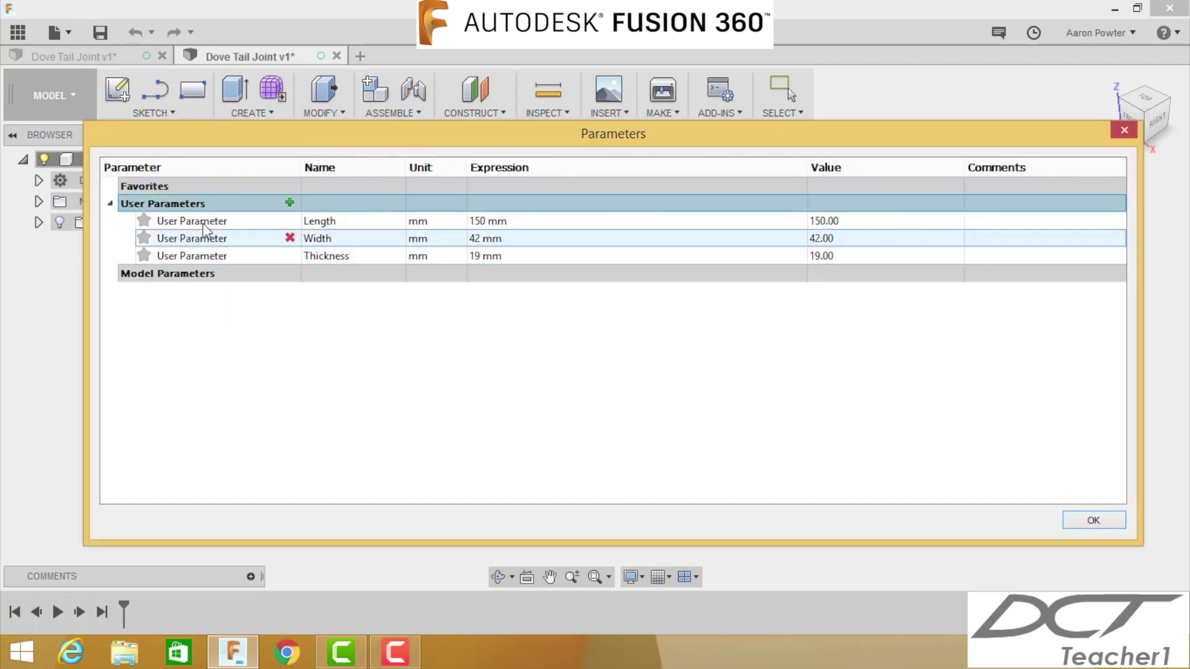
Add a user parameter named Pin with the unit mm and the expression 10
text(Pin)
click(616, 308)
text(10)
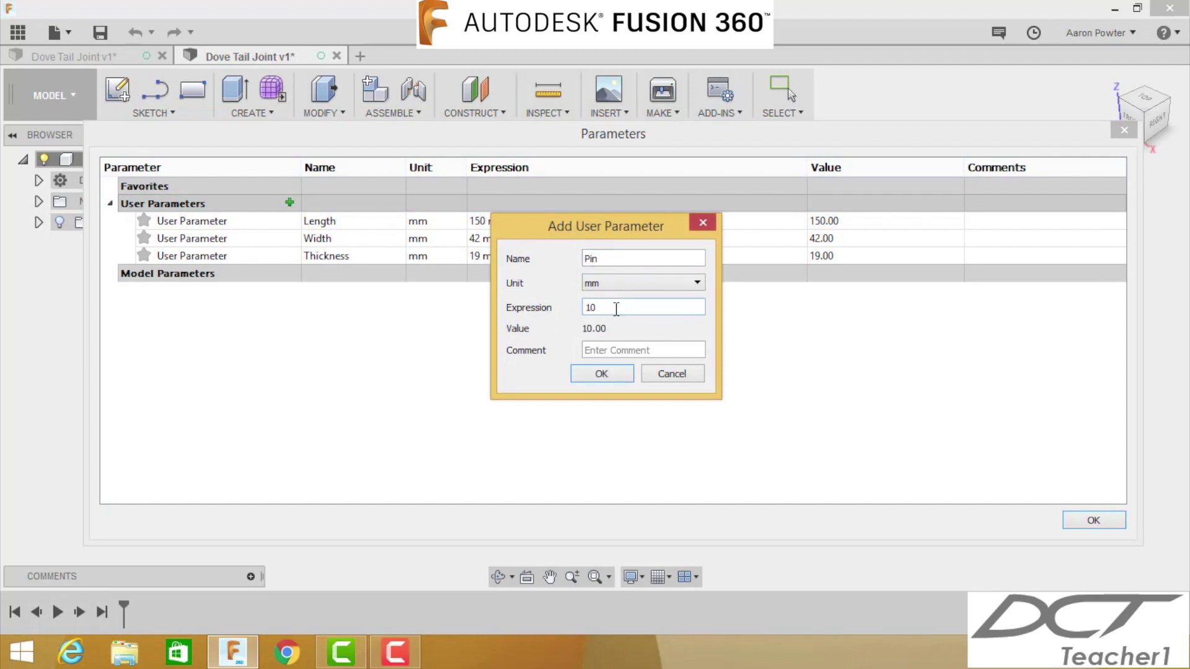
click(589, 373)
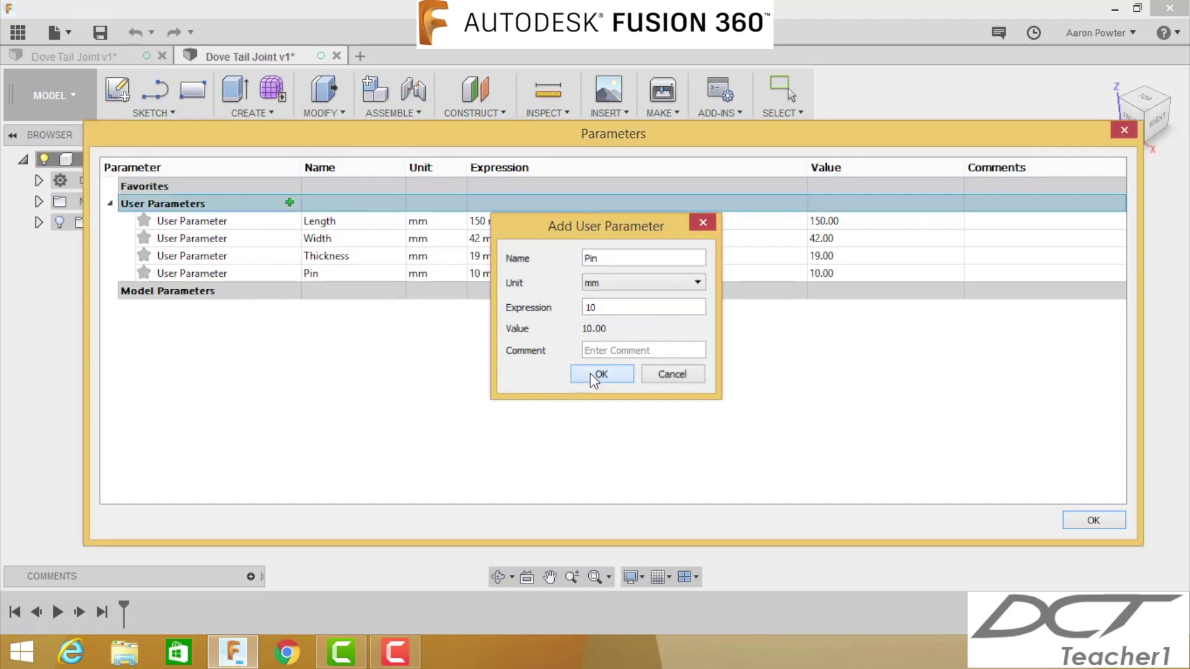
Add a user parameter named Angle with the unit deg and the expression 70, and close the parameters list
click(289, 204)
text(Angle)
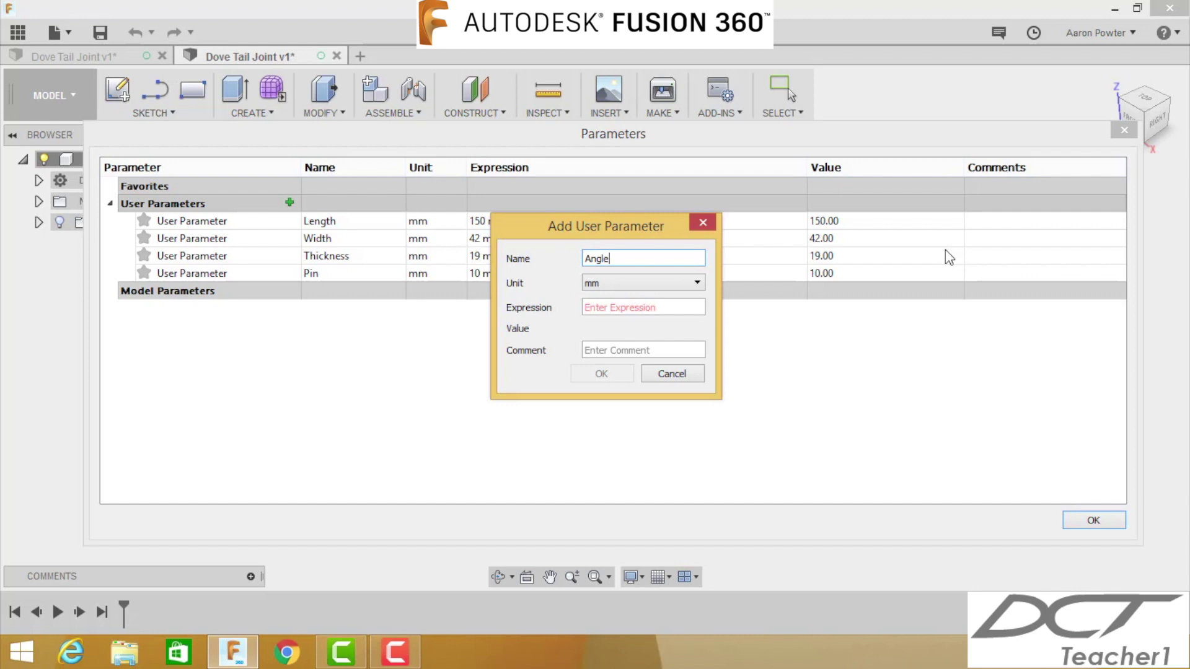
click(697, 284)
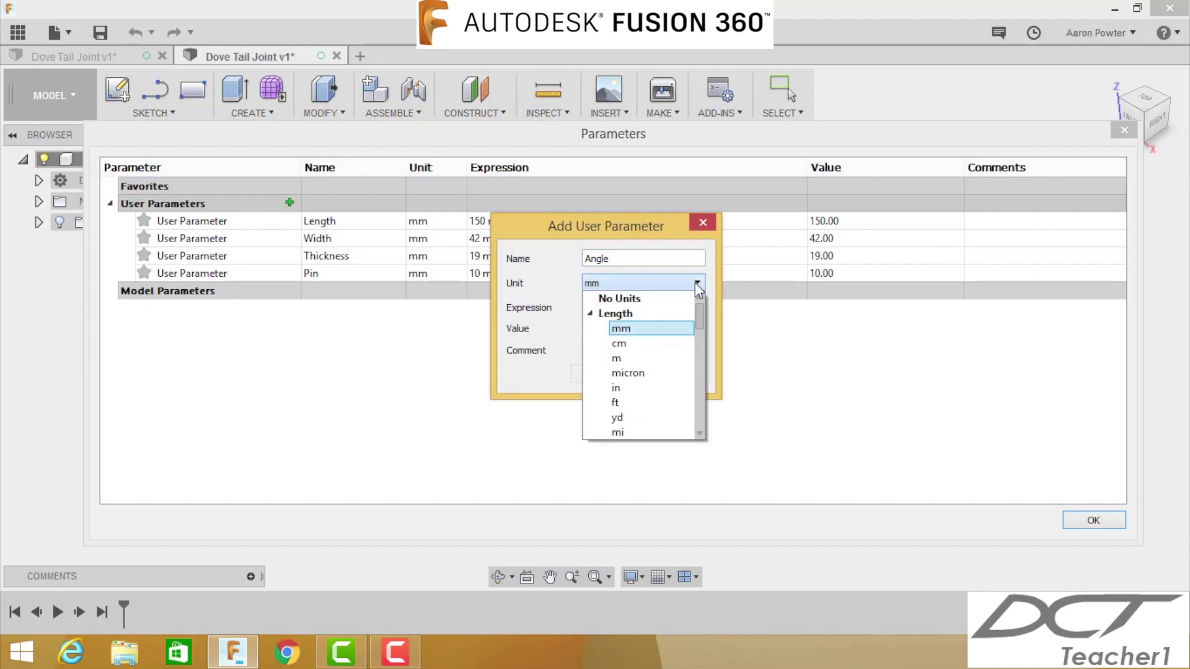
drag(698, 310, 697, 332)
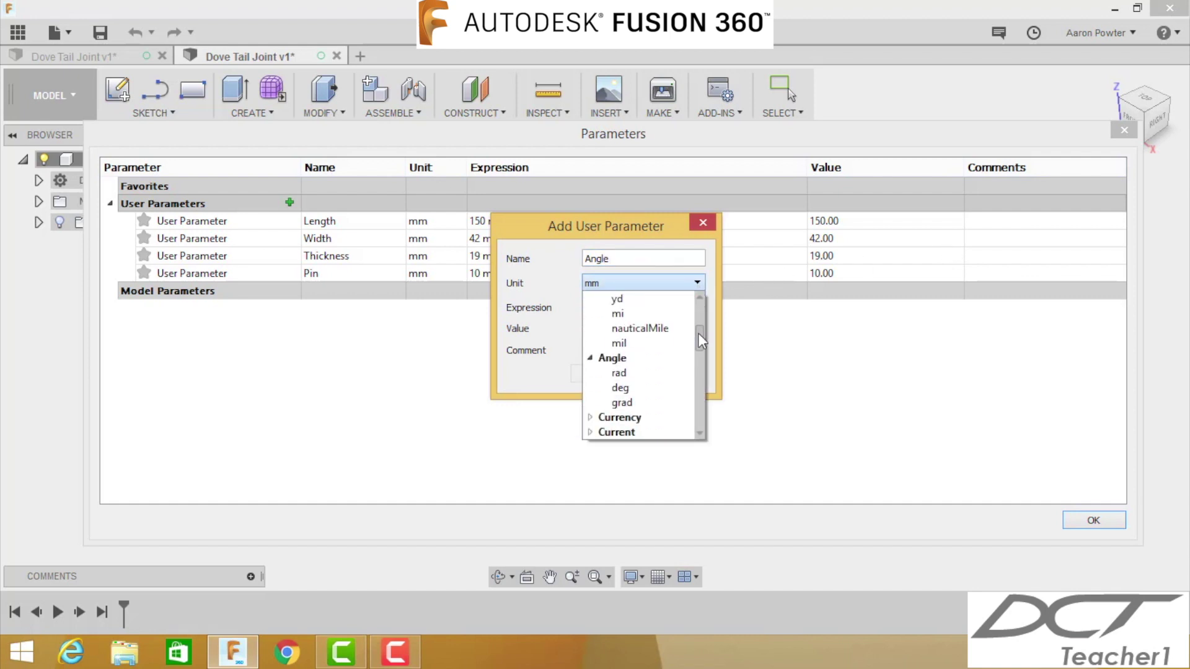
click(625, 389)
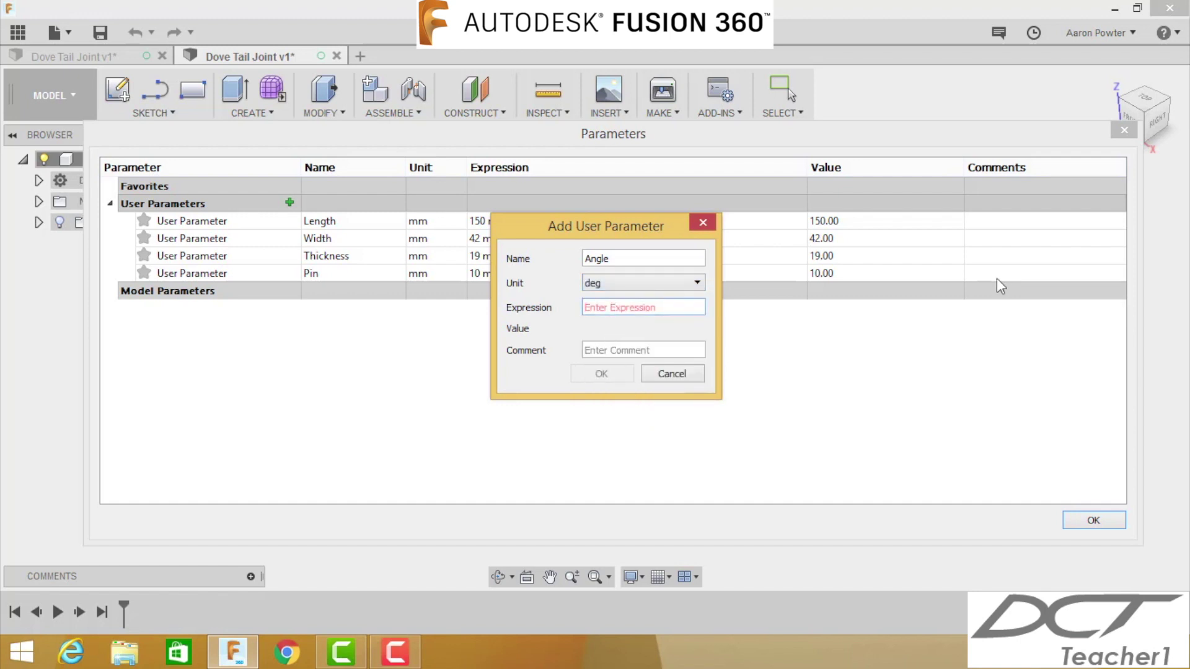
text(70)
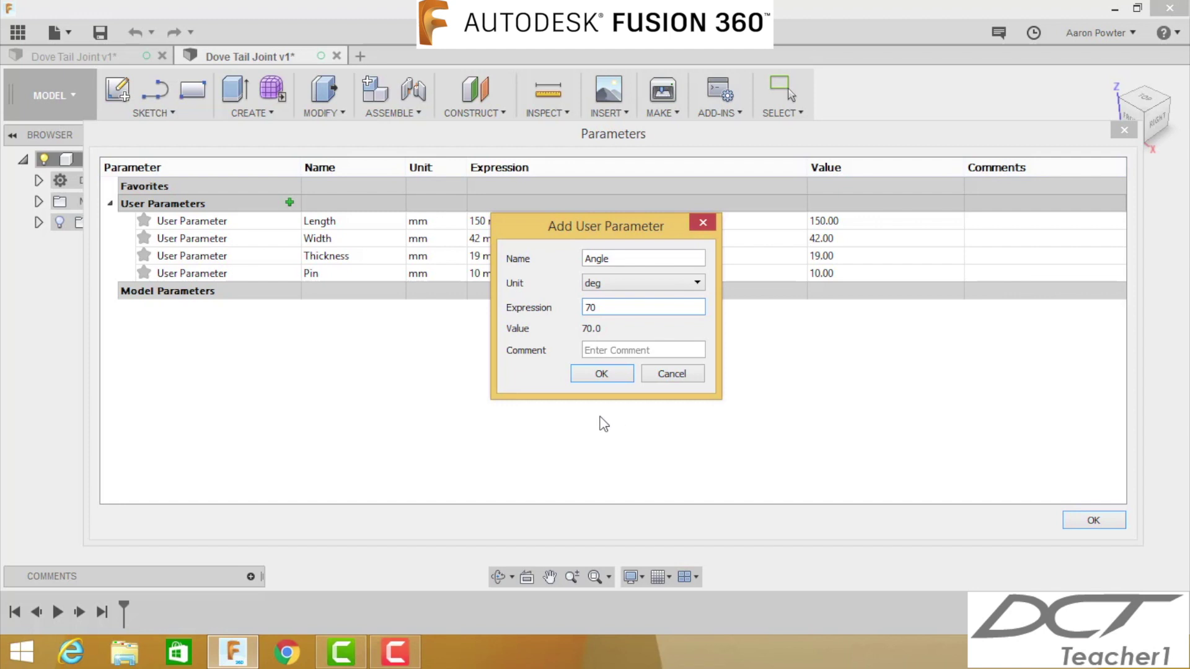
click(579, 372)
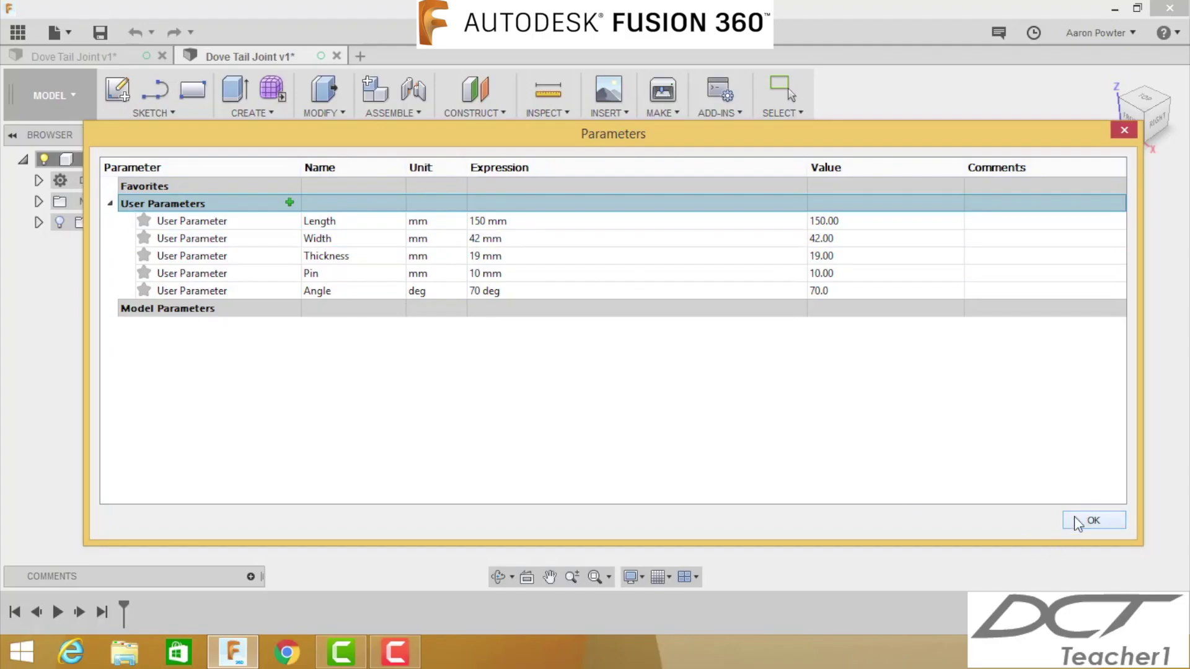
click(1077, 518)
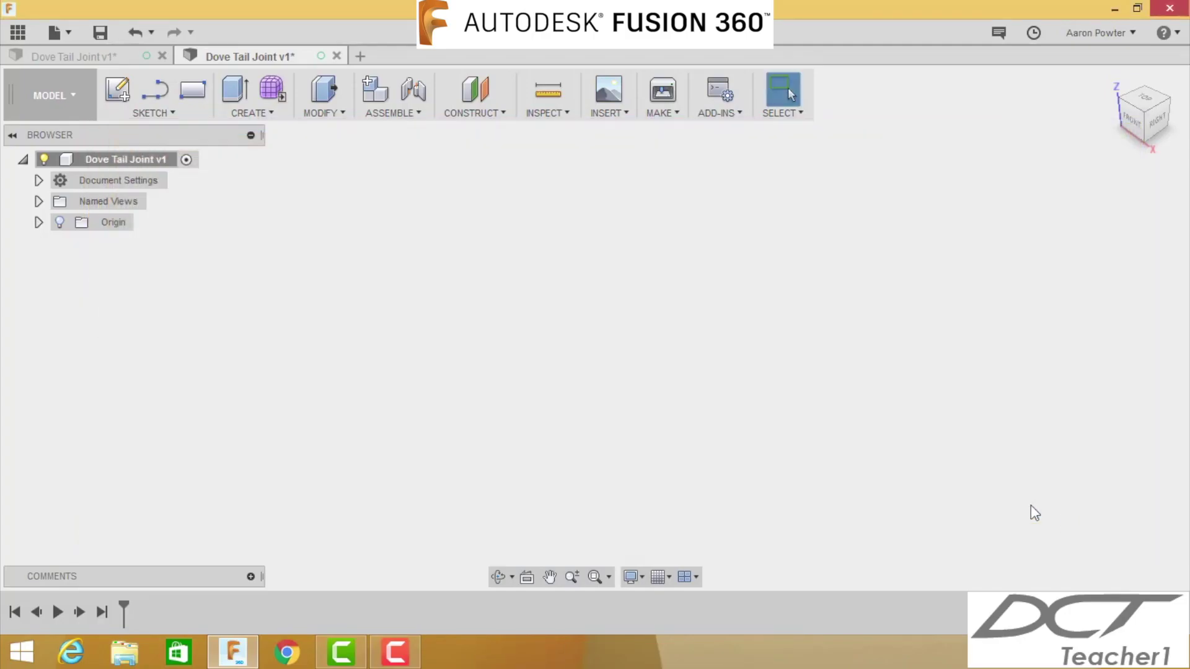
Create an empty, activated component named Timber1 with the top-level Dove Tail Joint design as its parent
click(374, 96)
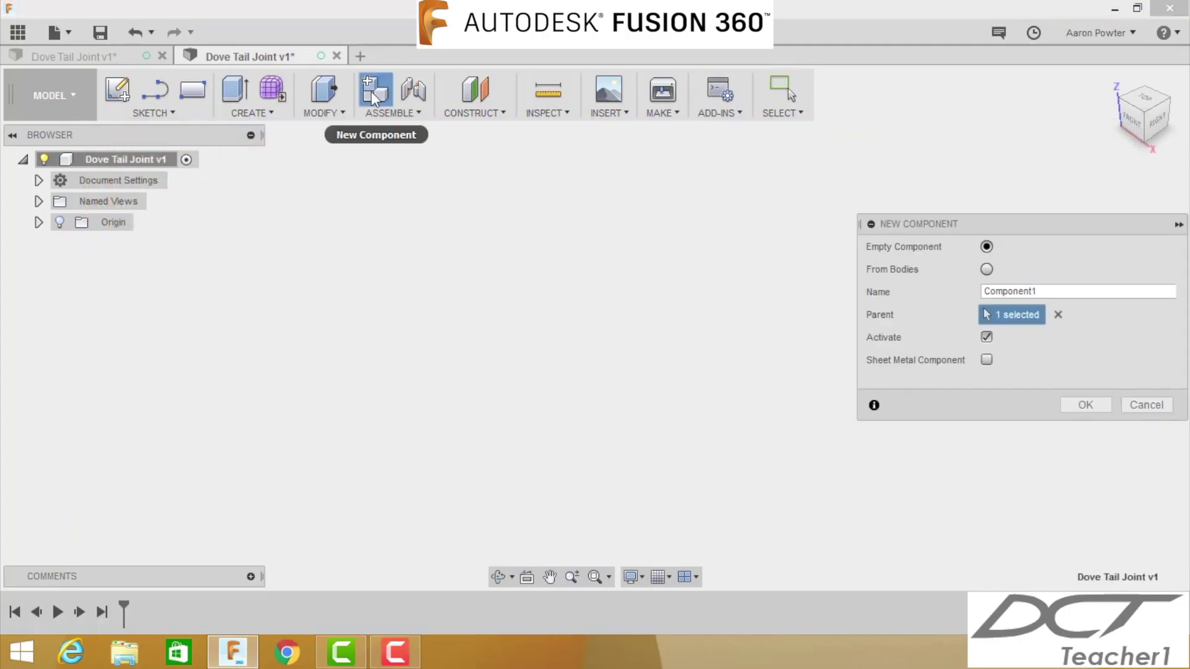
click(1058, 315)
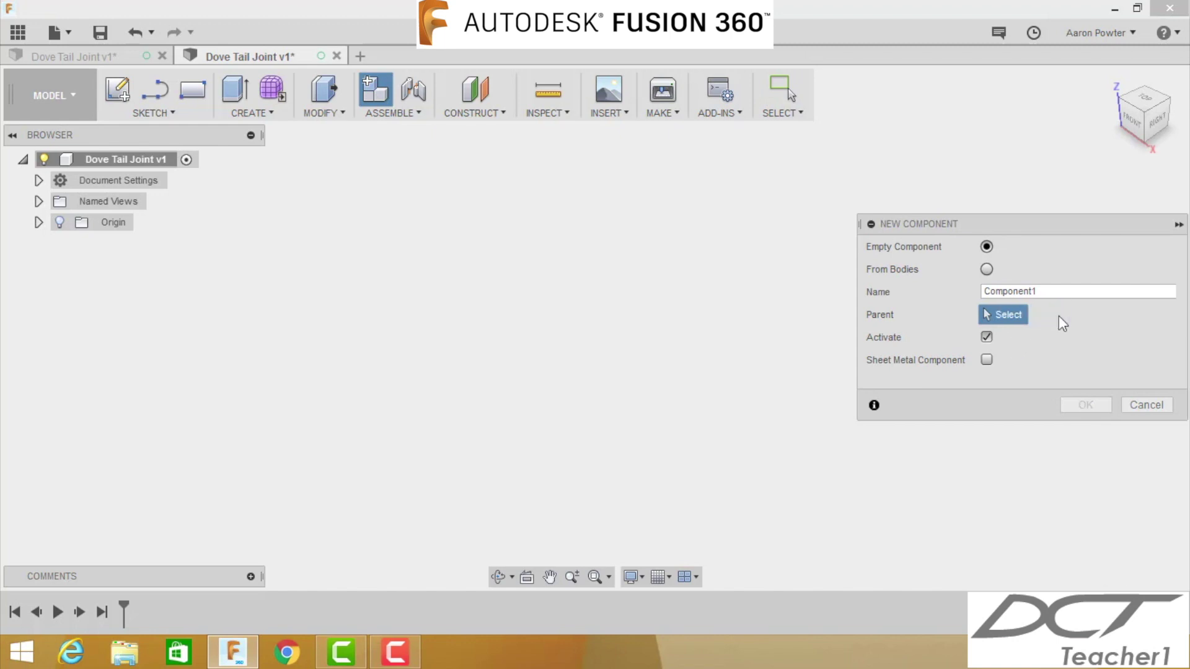
click(99, 161)
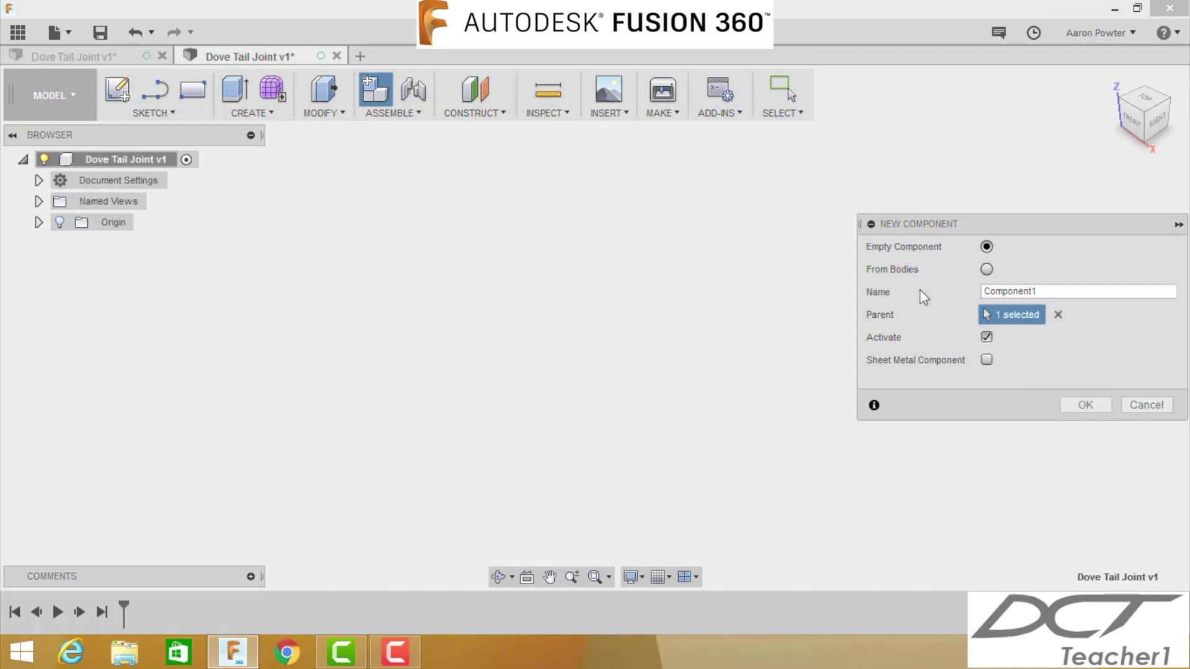
double_click(991, 288)
text(Timber)
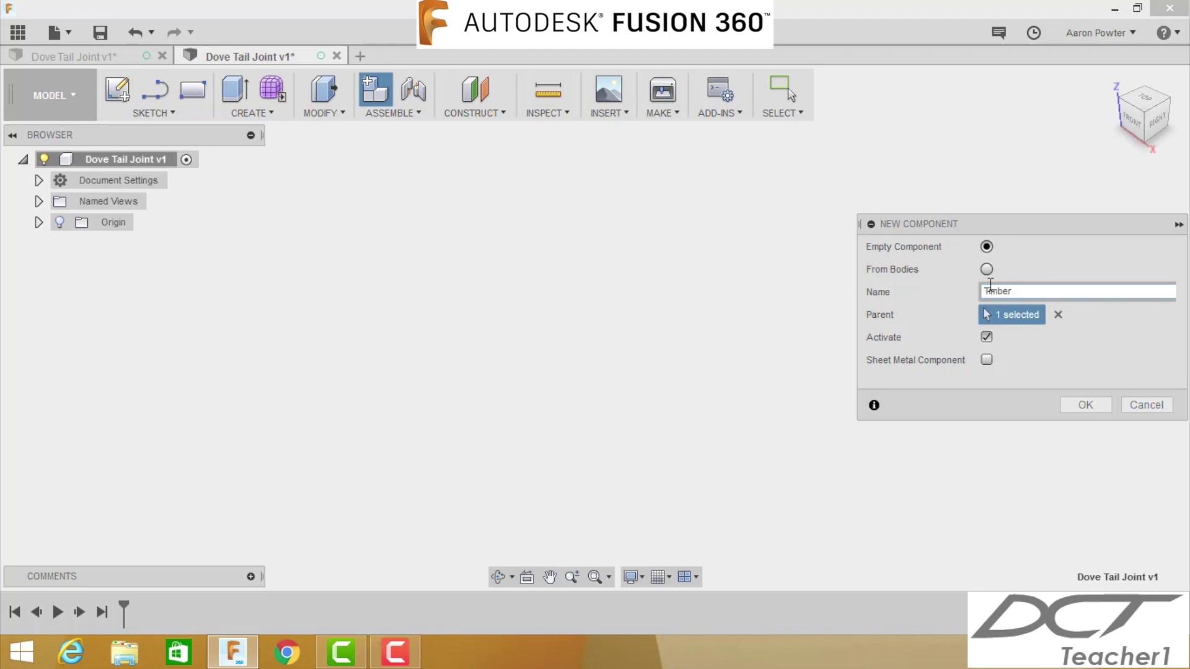
click(1086, 406)
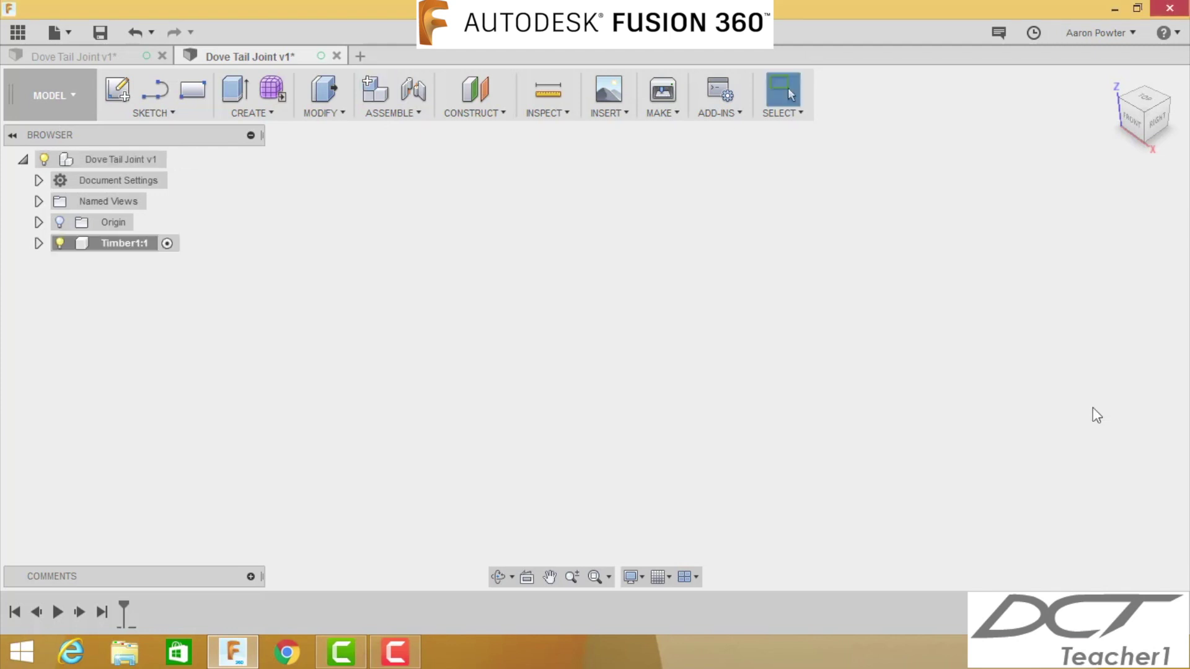
Start a sketch on the horizontal origin plane and begin a center rectangle at the origin
click(120, 94)
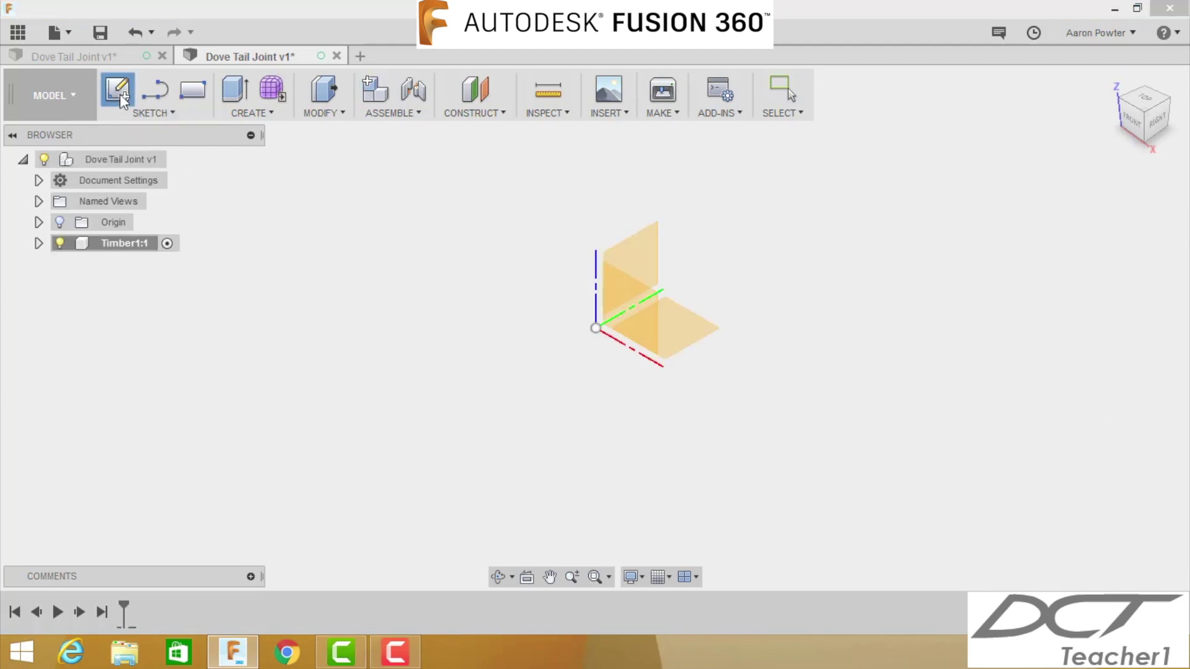
click(702, 338)
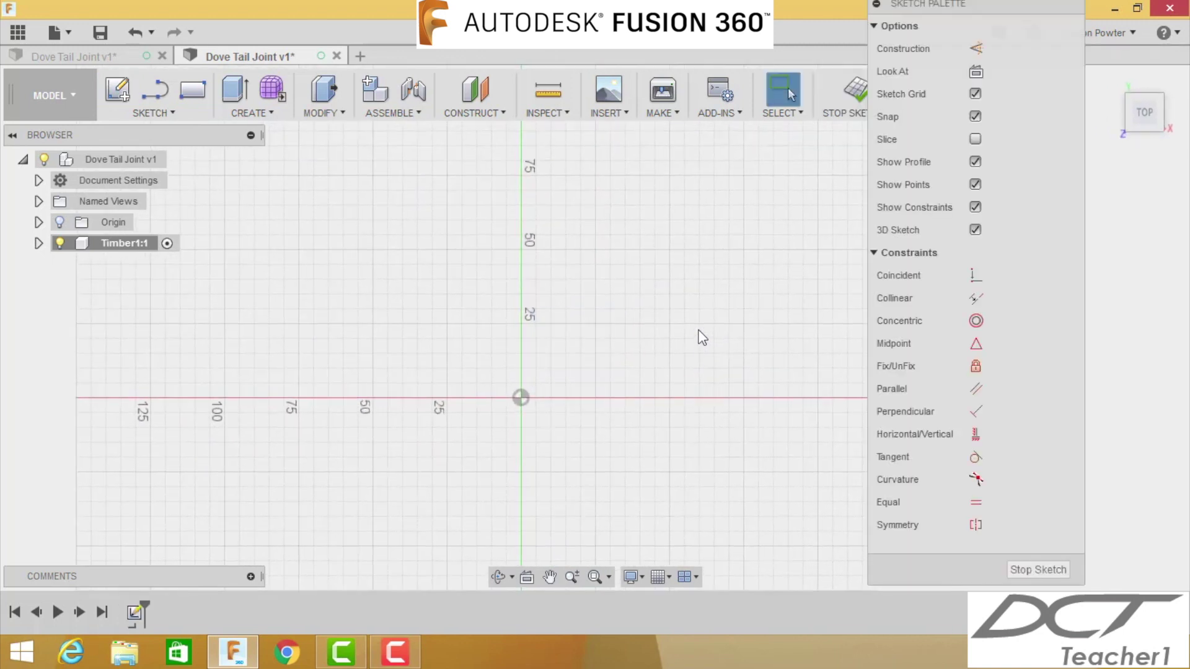
key(r)
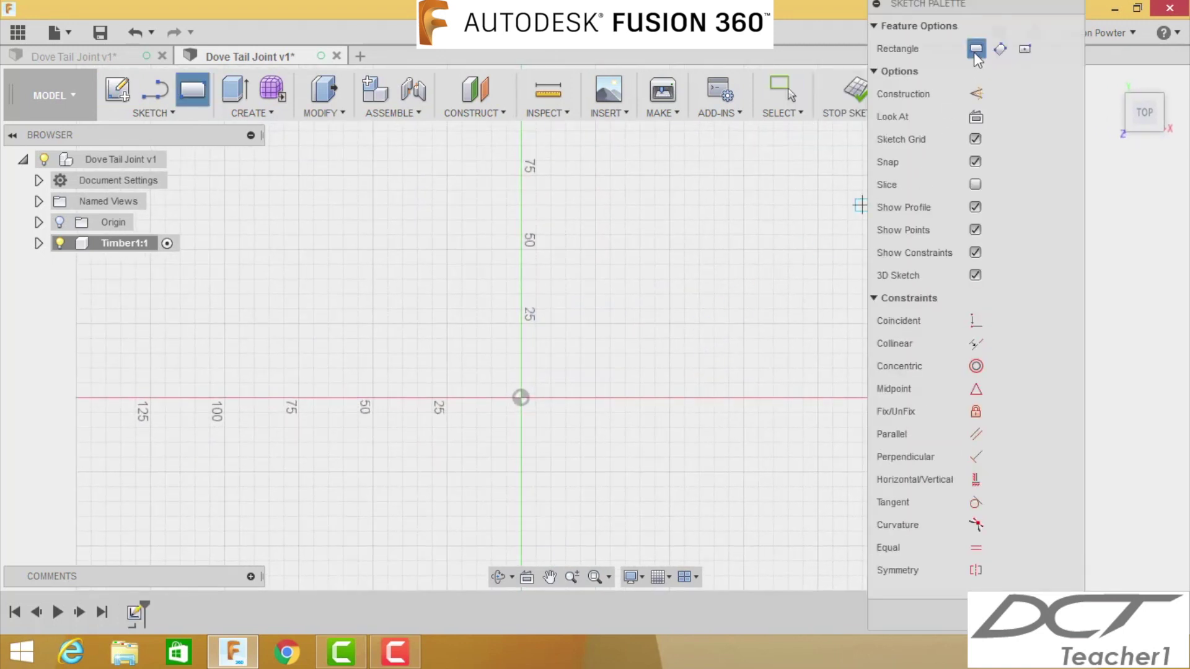
click(1023, 48)
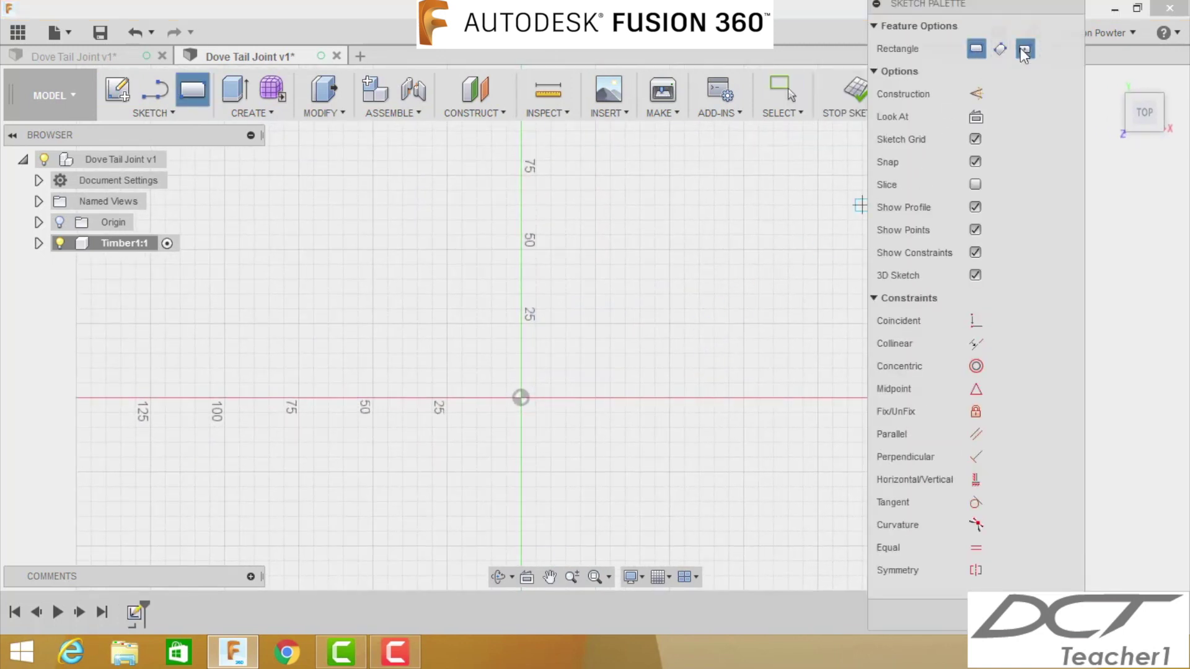
click(522, 401)
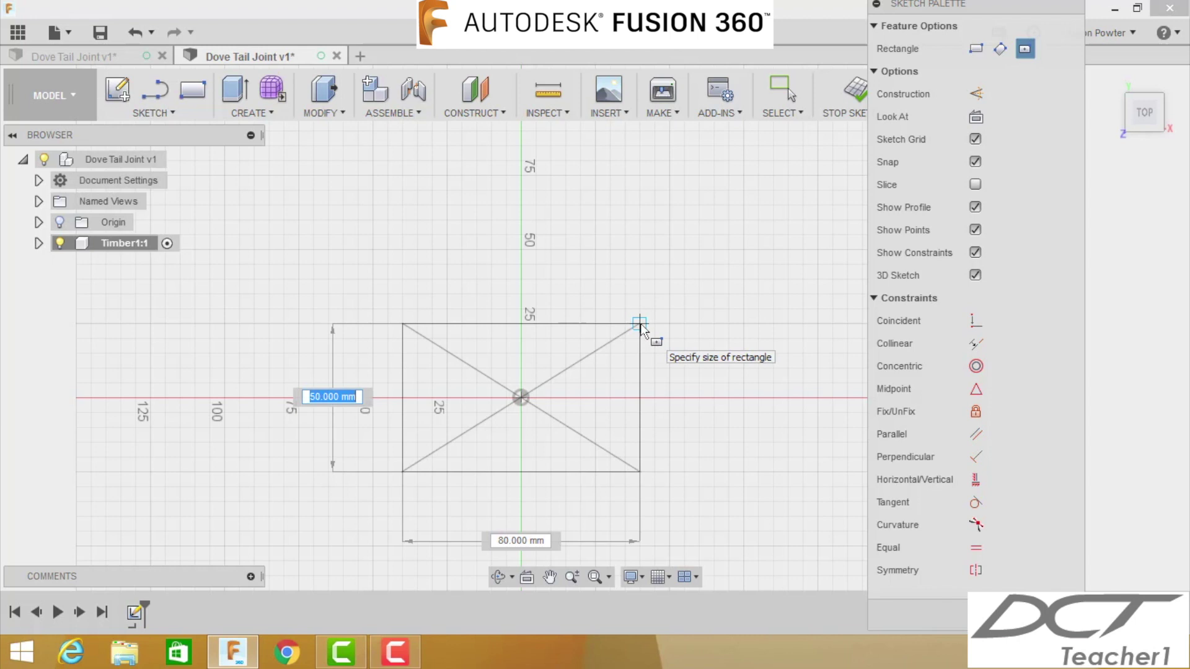
Size the center rectangle with the user parameters, Width for its horizontal dimension and Thickness for its vertical dimension
text(wi)
key(Return)
key(Tab)
key(Tab)
key(Tab)
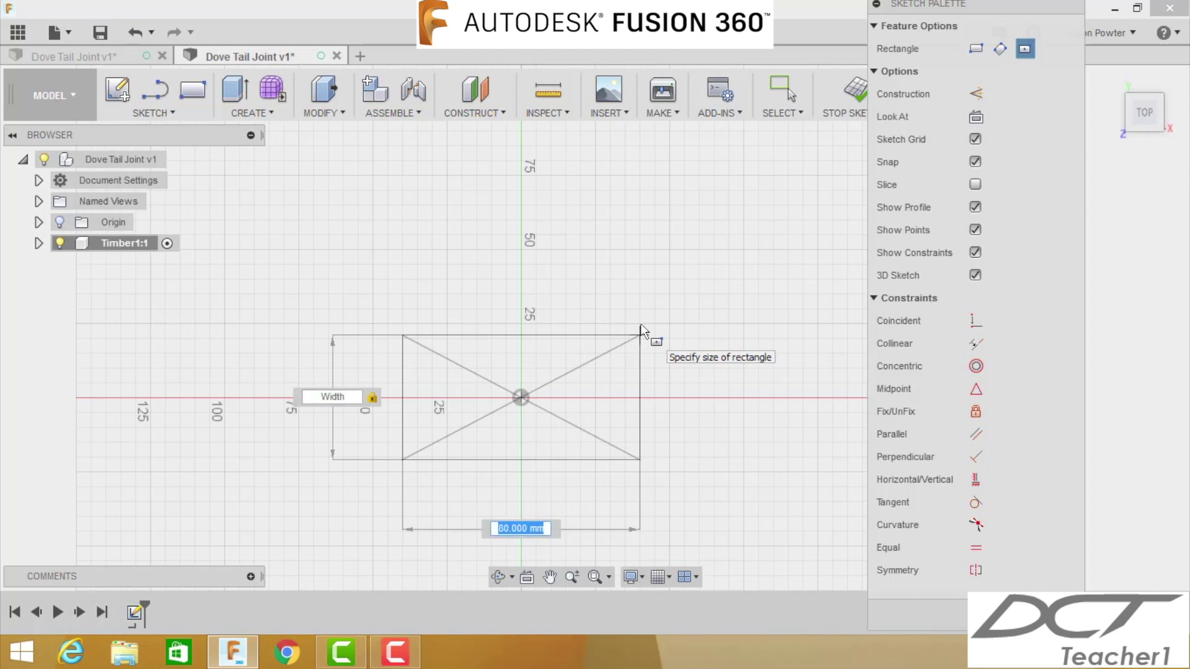
text(wid)
key(Return)
key(Tab)
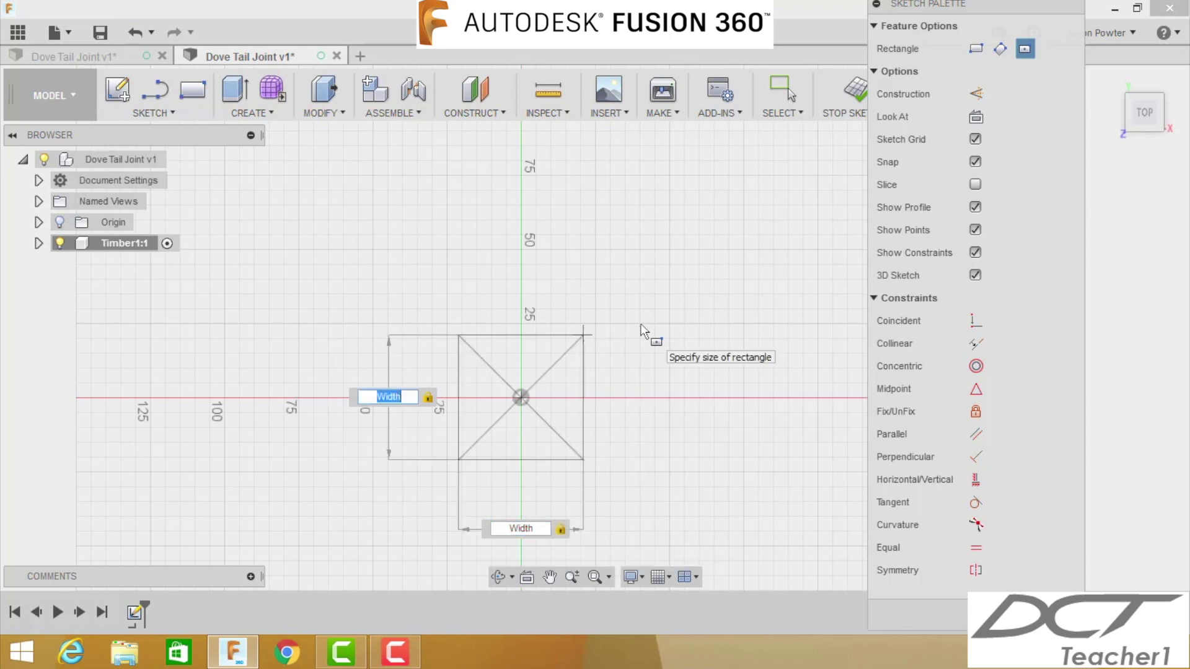
text(thick)
key(Return)
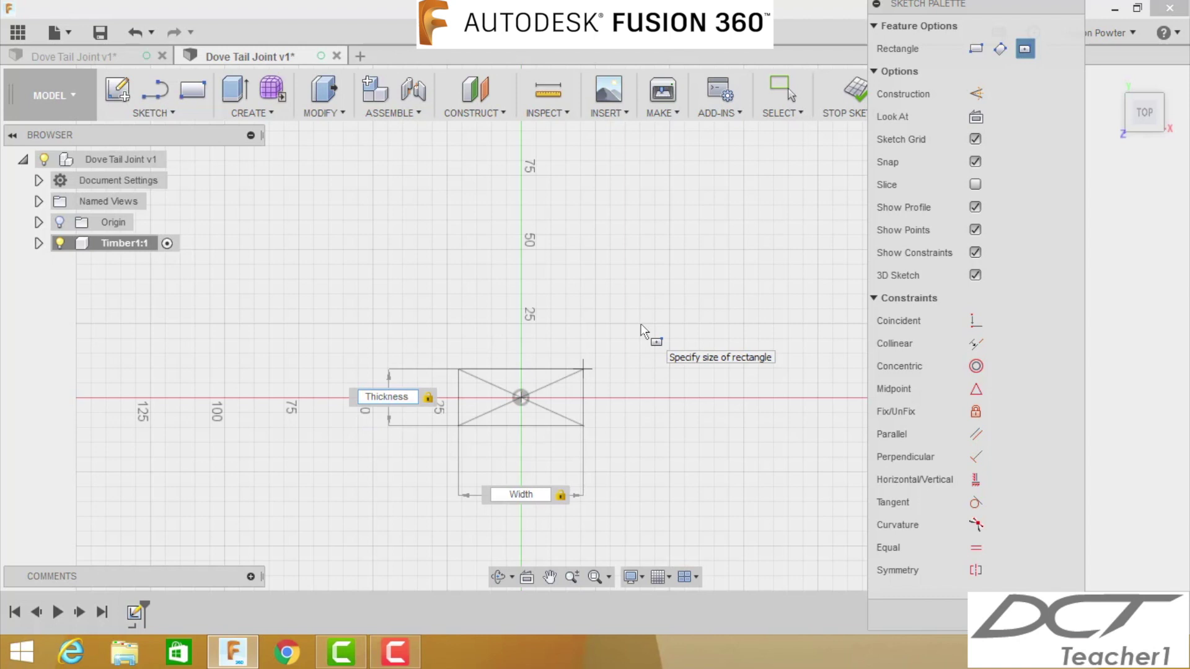
key(Return)
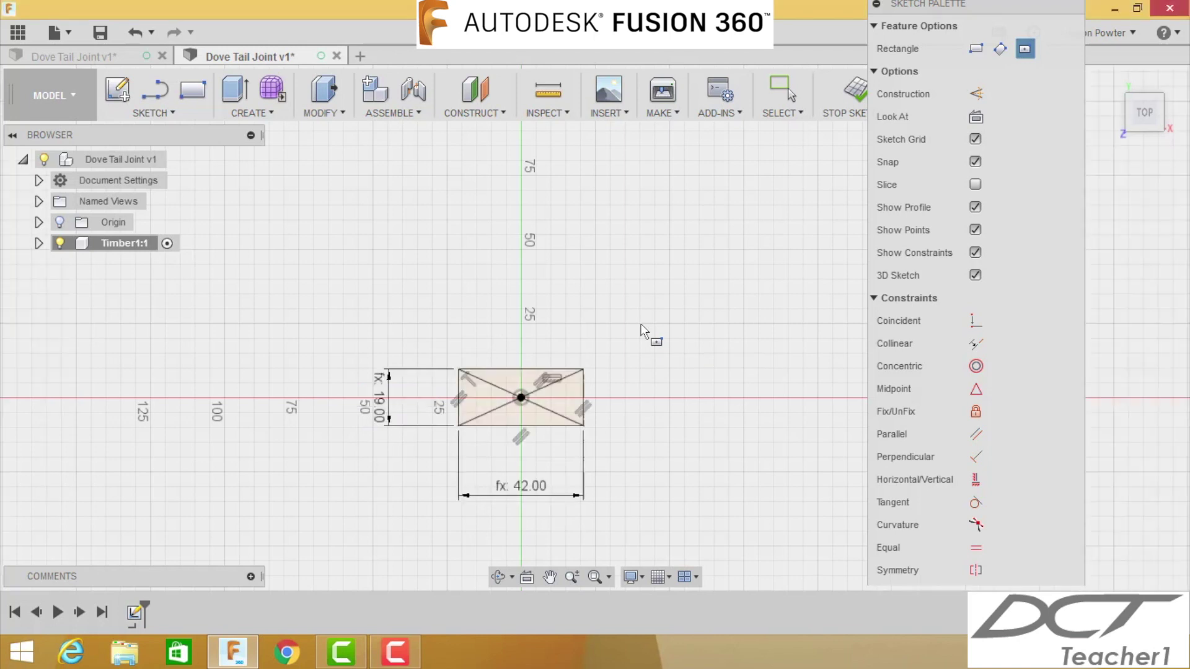
Extrude the rectangle profile upward as a new body, using the Length parameter as the distance
key(e)
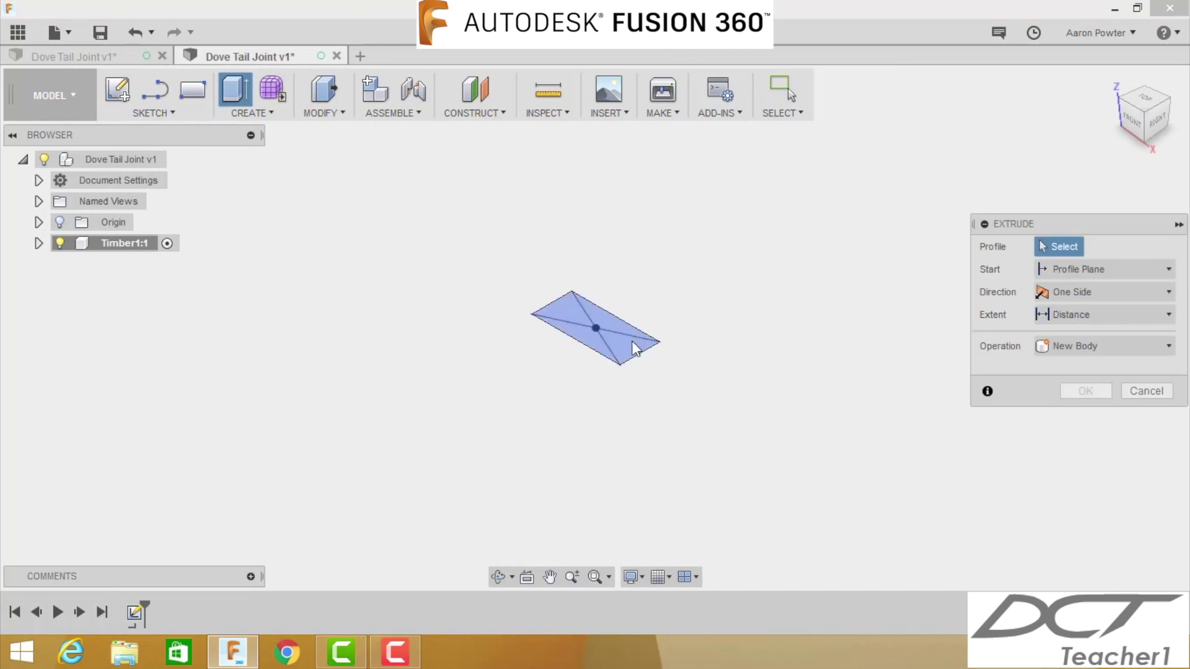
click(633, 347)
text(len)
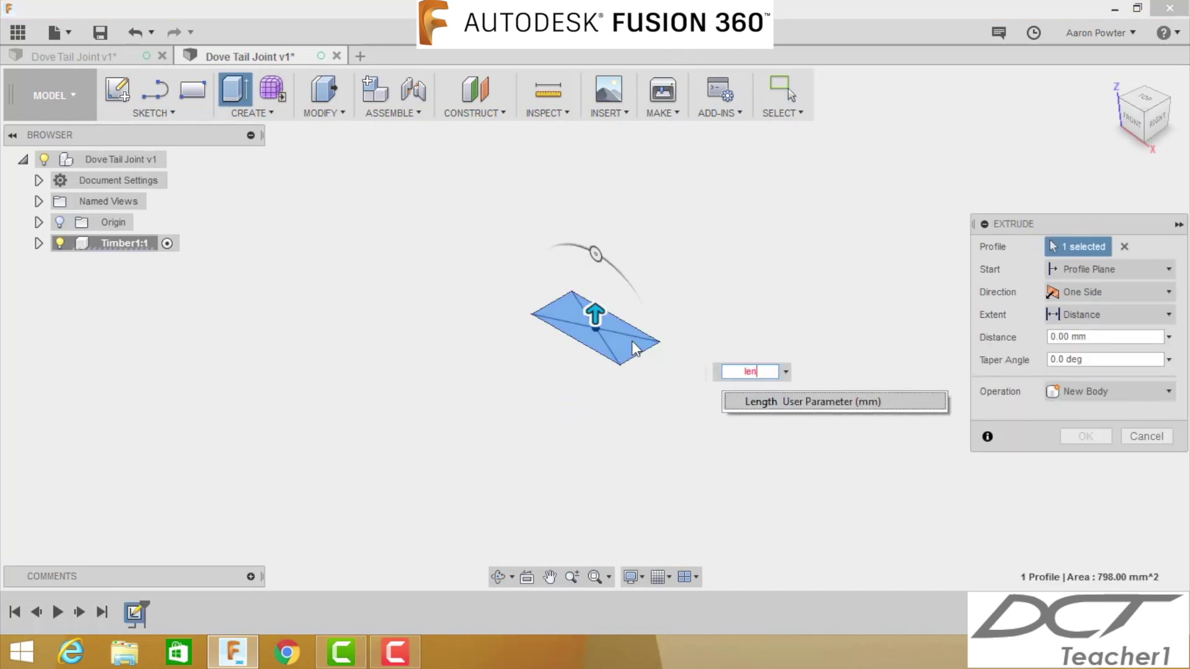
key(Return)
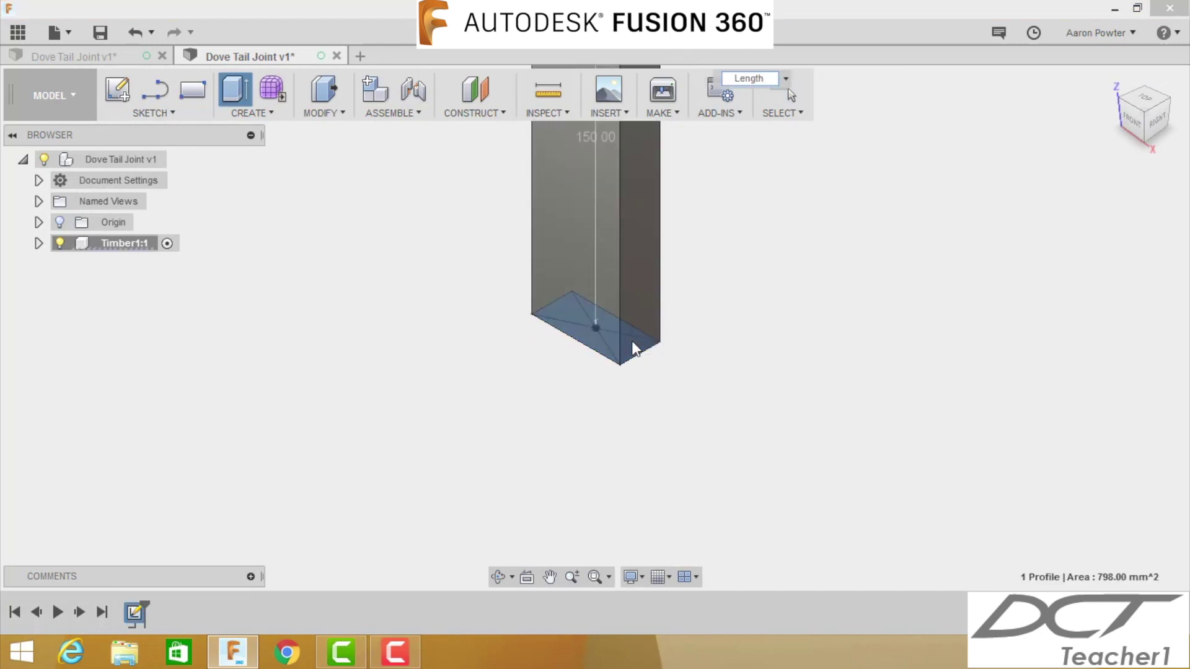
key(Return)
key(F6)
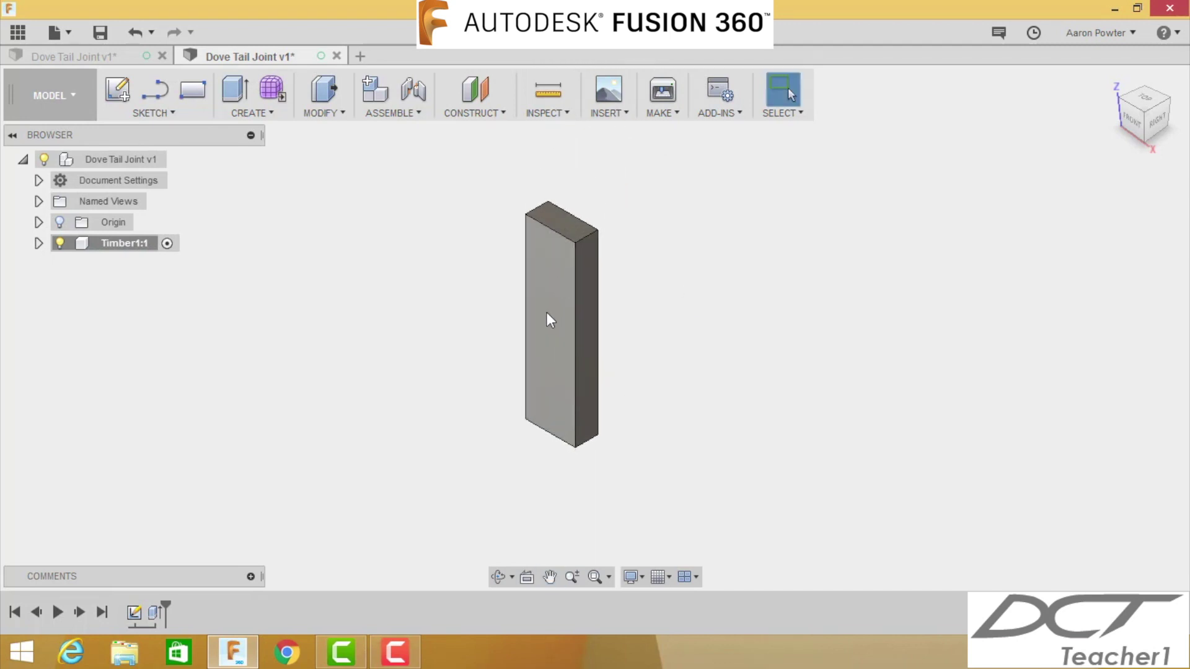
Create an empty, activated component named Timber2 with the top-level Dove Tail Joint design as its parent
click(381, 104)
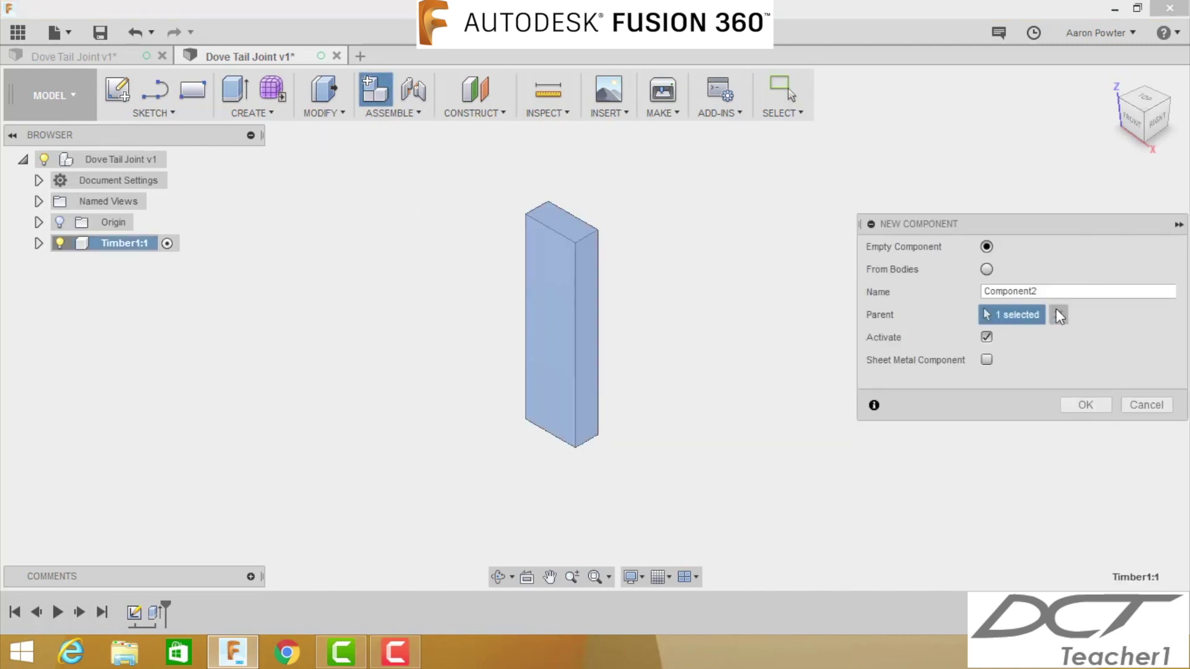
click(1057, 309)
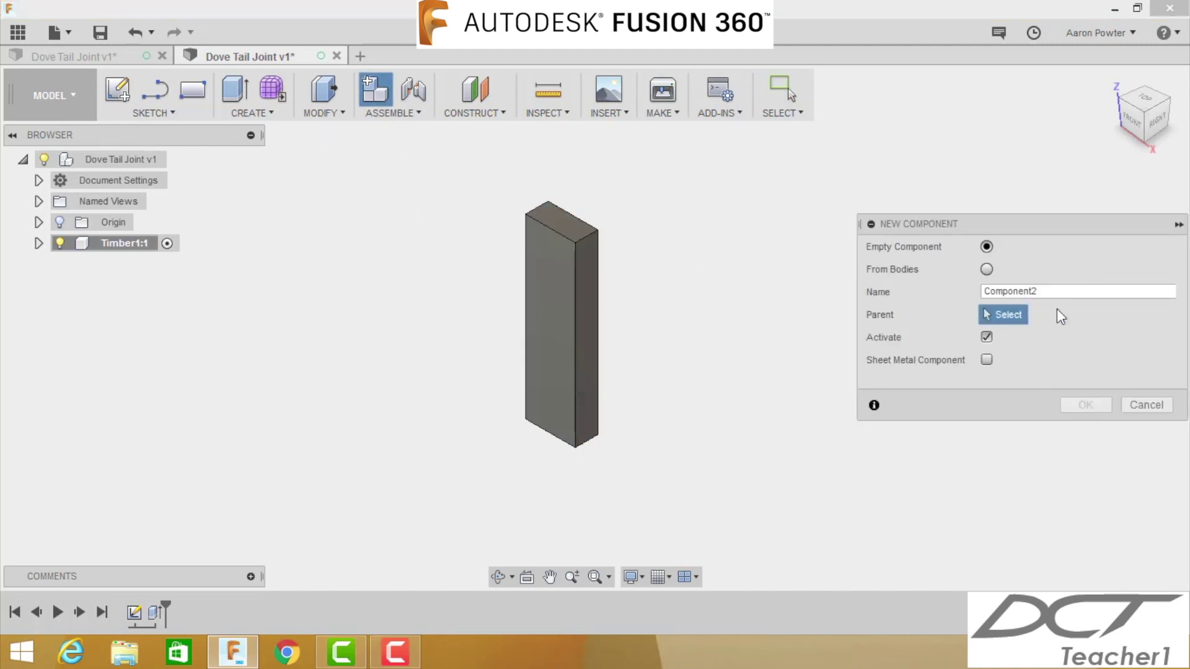
click(117, 159)
click(988, 292)
double_click(990, 293)
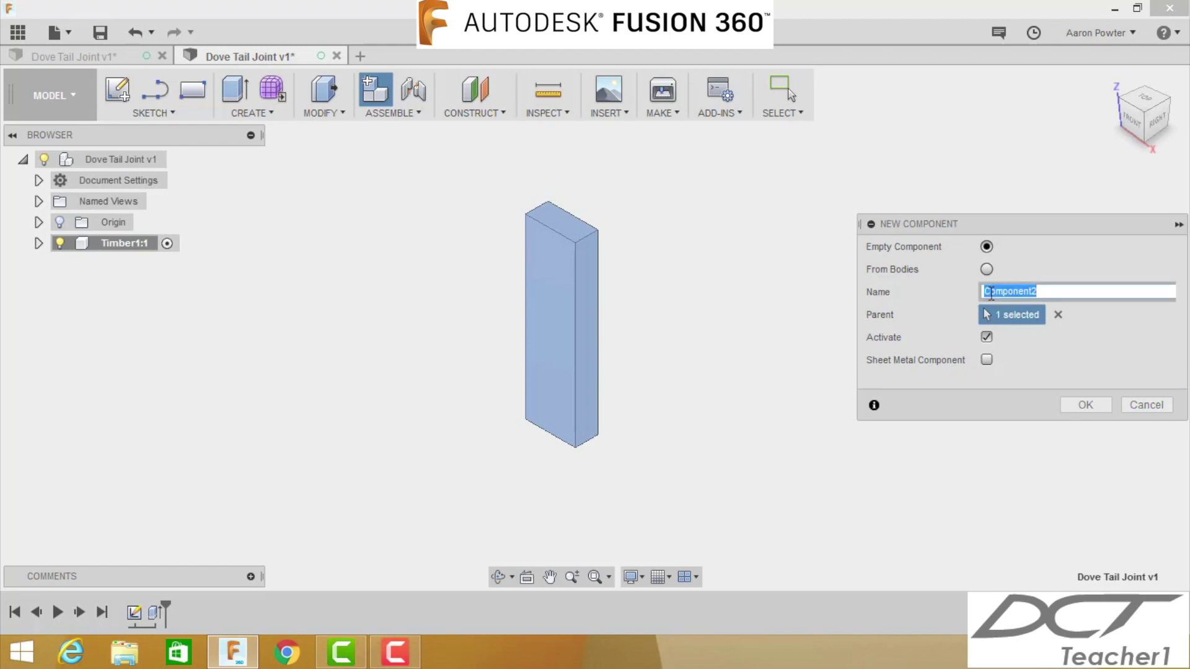
text(Timber2)
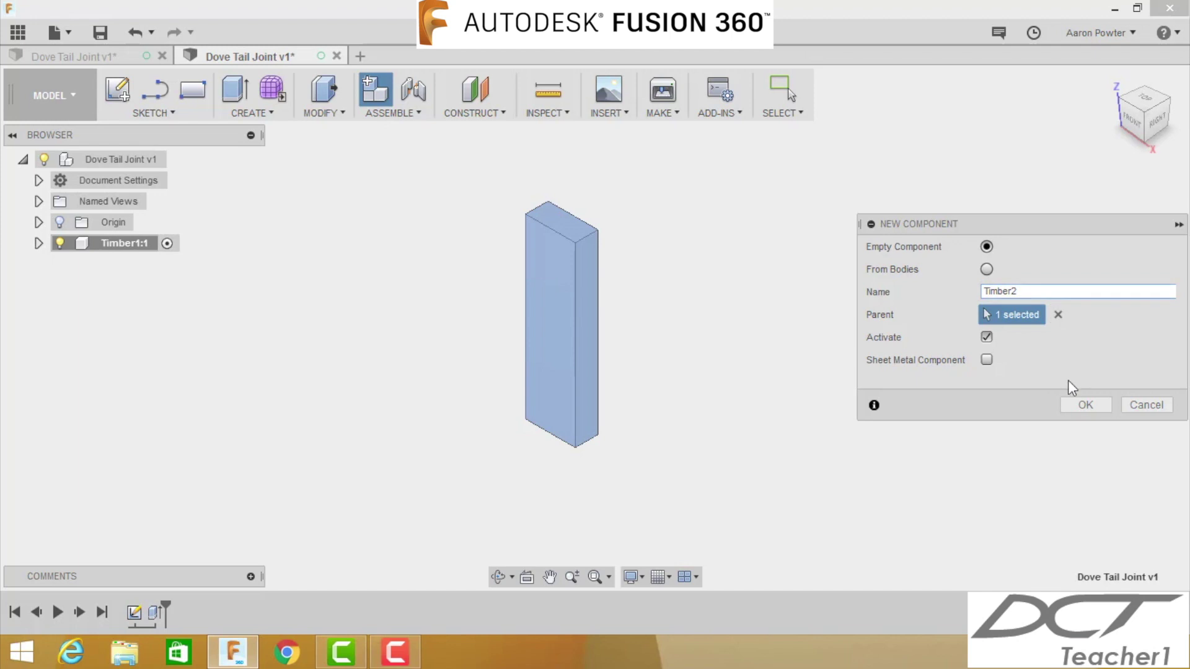
click(1086, 406)
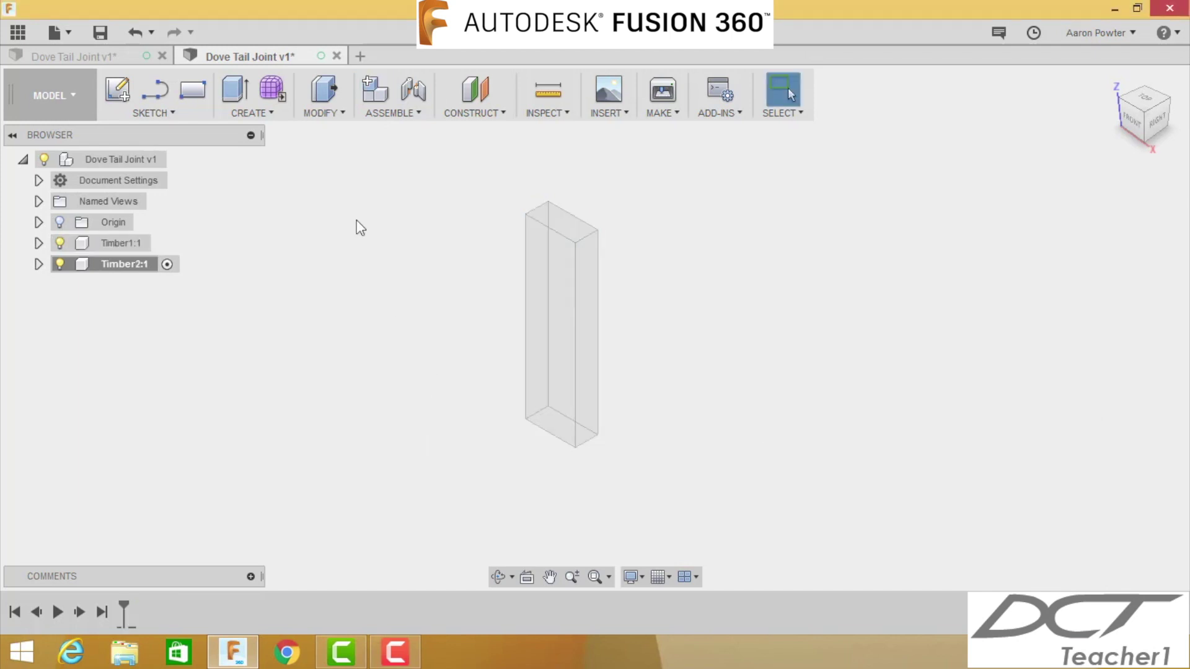
On Timber1's top end face, sketch a two-point rectangle about 40 mm by 42.5 mm from the face's upper-left corner, extending past its lower edge
click(125, 90)
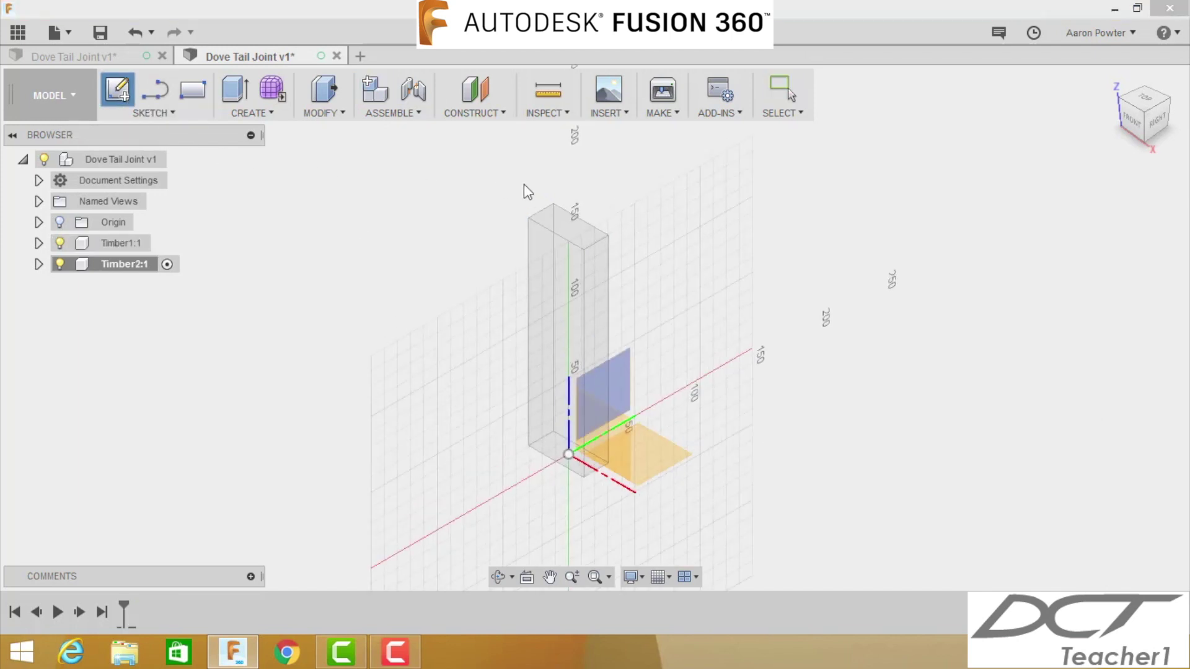
click(548, 210)
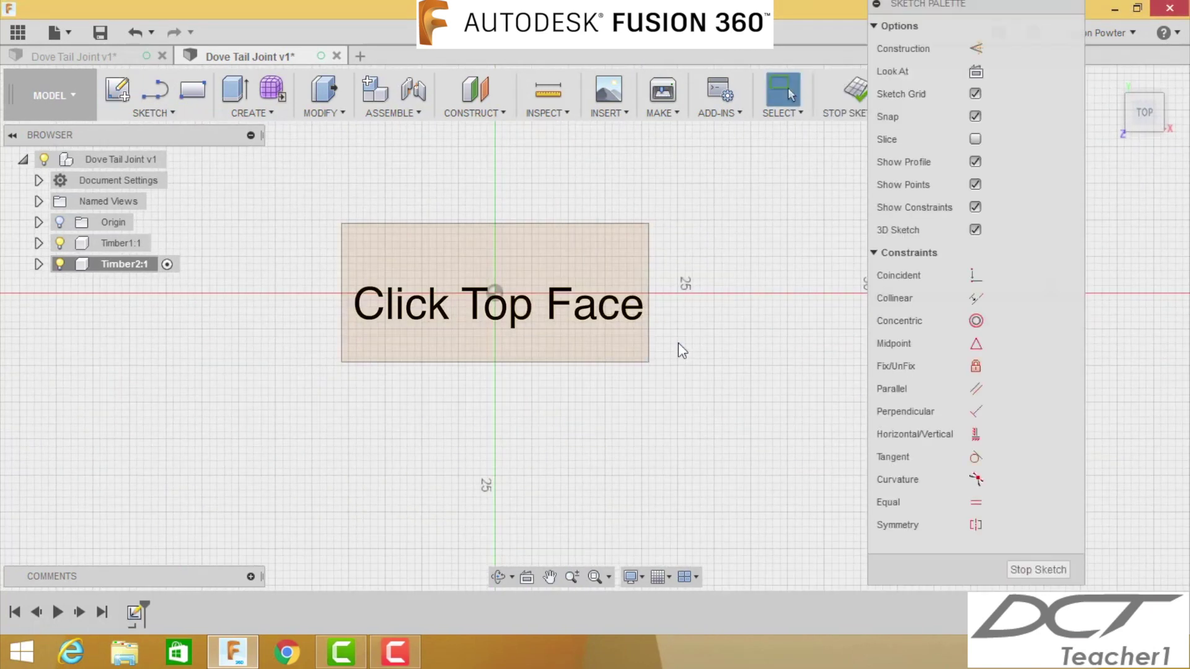
key(r)
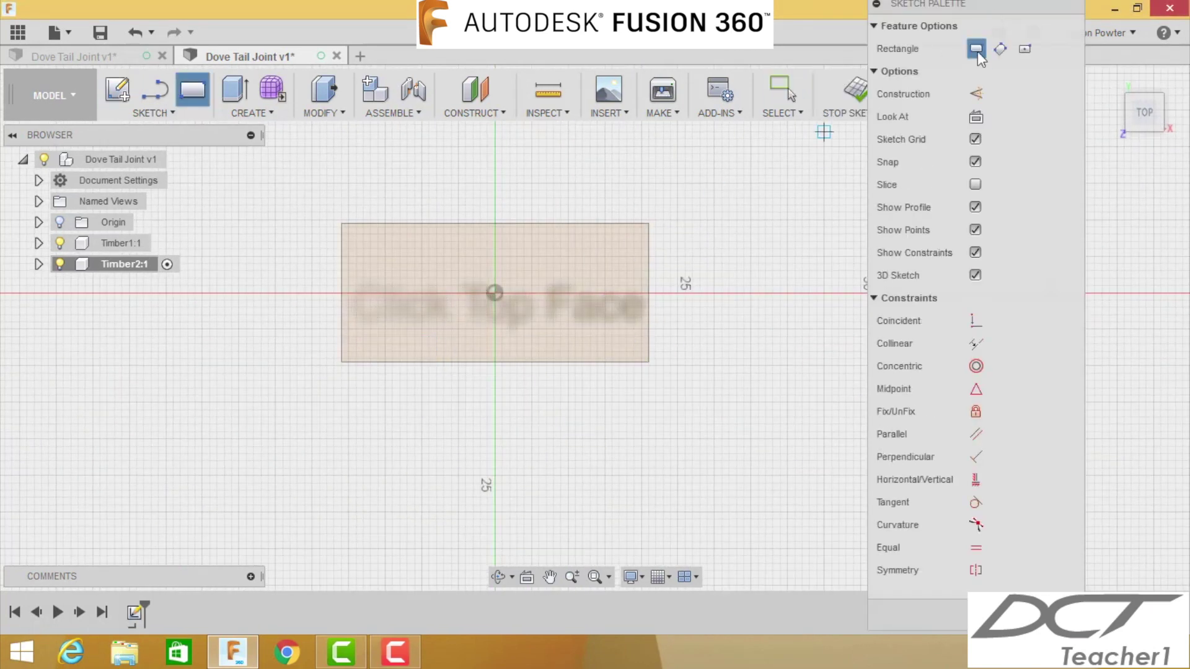
click(342, 226)
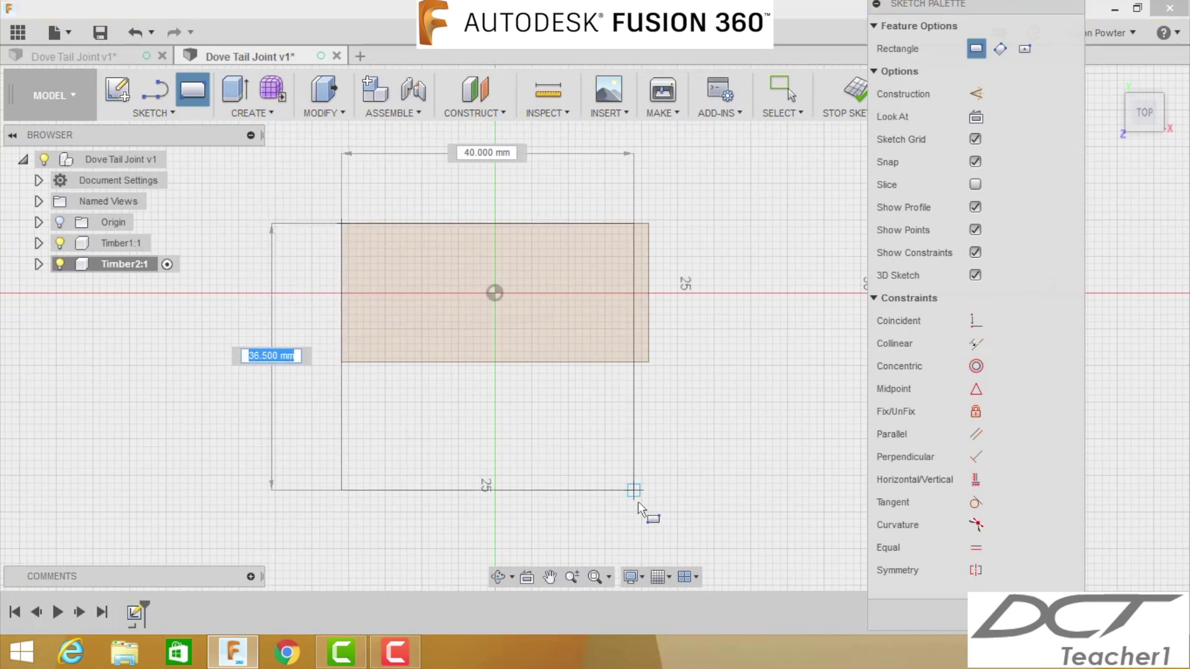
click(635, 539)
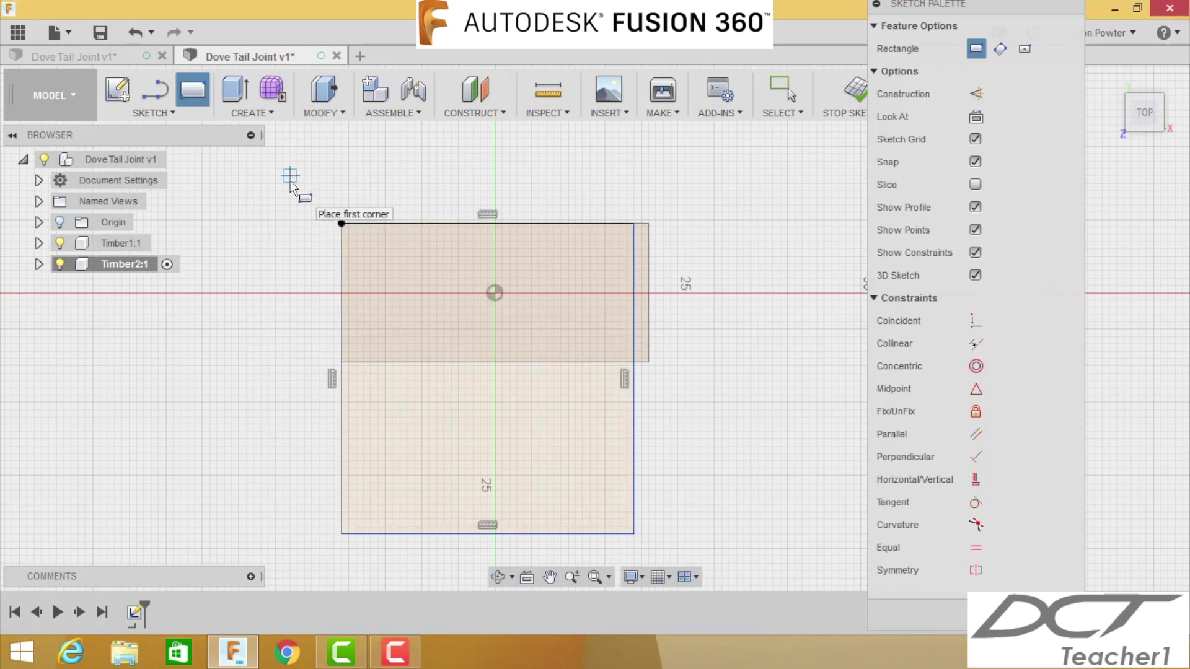
Dimension the rectangle's left side with the Length parameter
key(d)
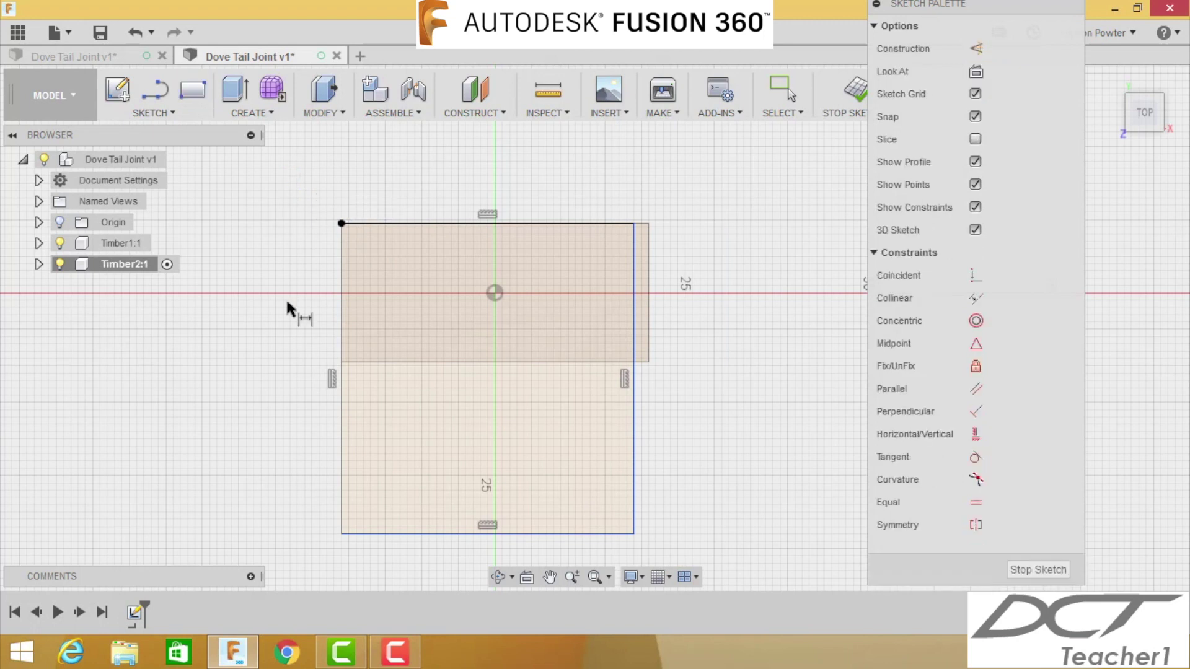
click(340, 416)
click(266, 377)
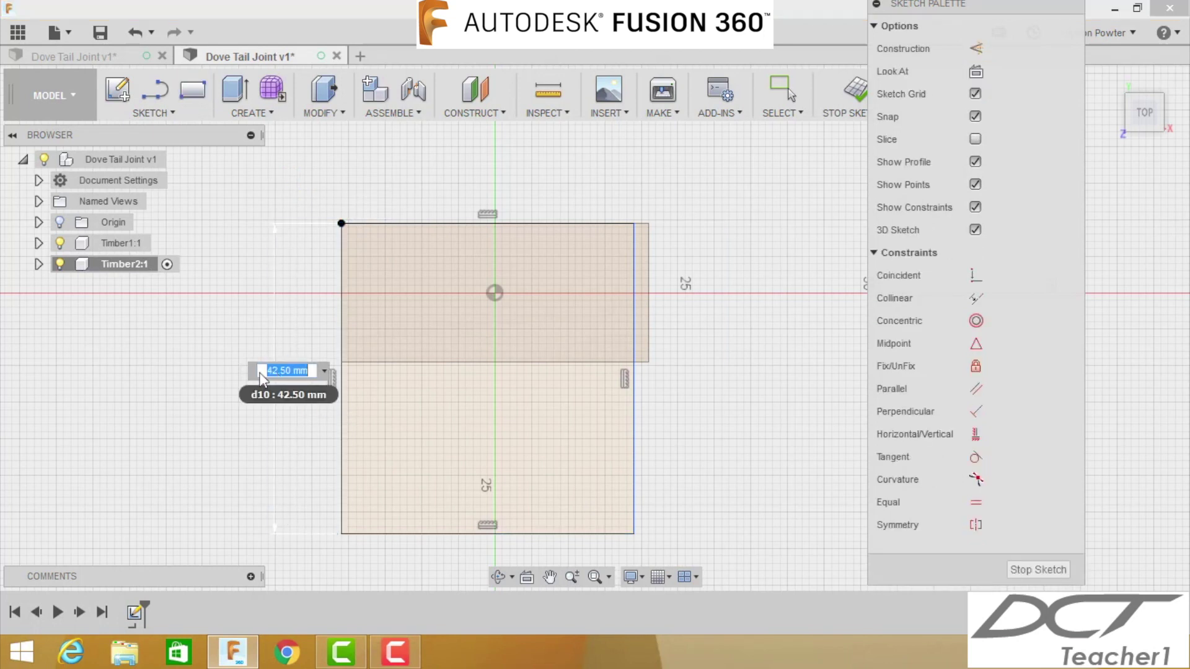
text(Length)
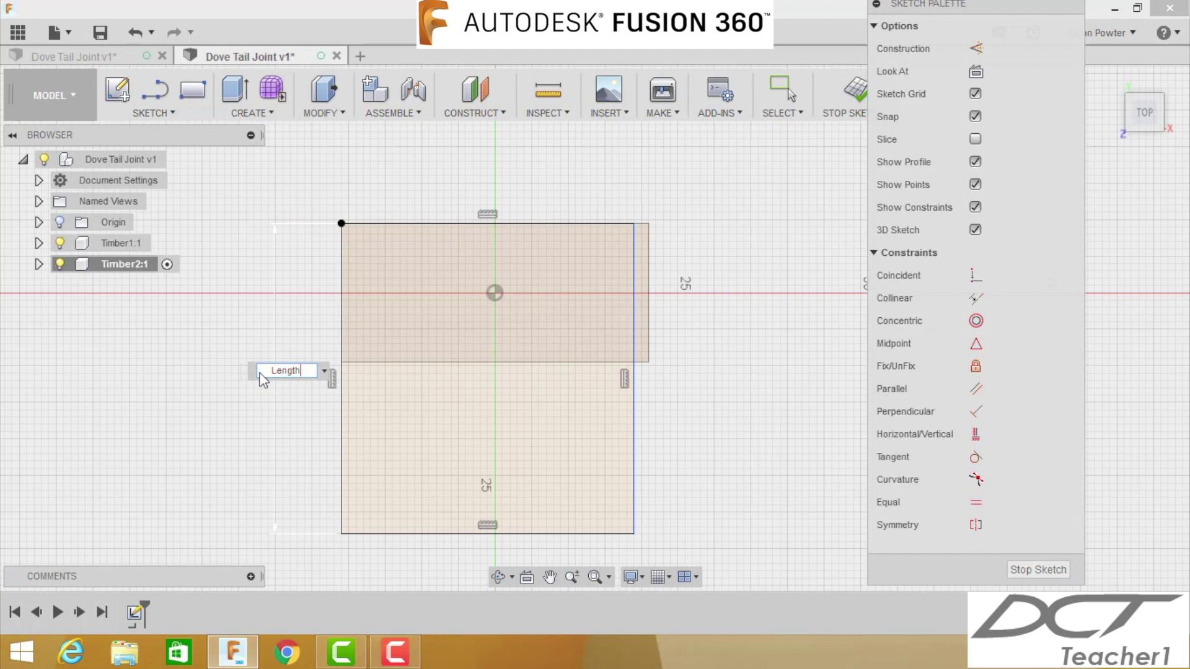
key(Return)
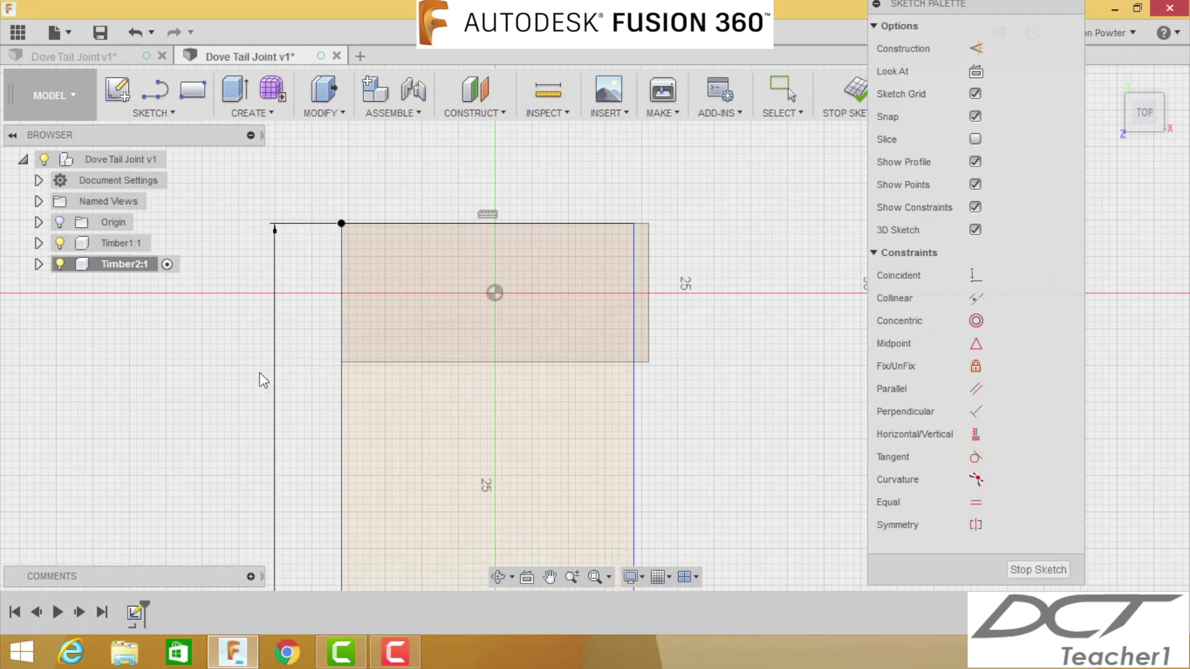
Dimension the rectangle's upper edge with the Width parameter, and move both dimensions farther away from the outline
click(422, 222)
click(494, 149)
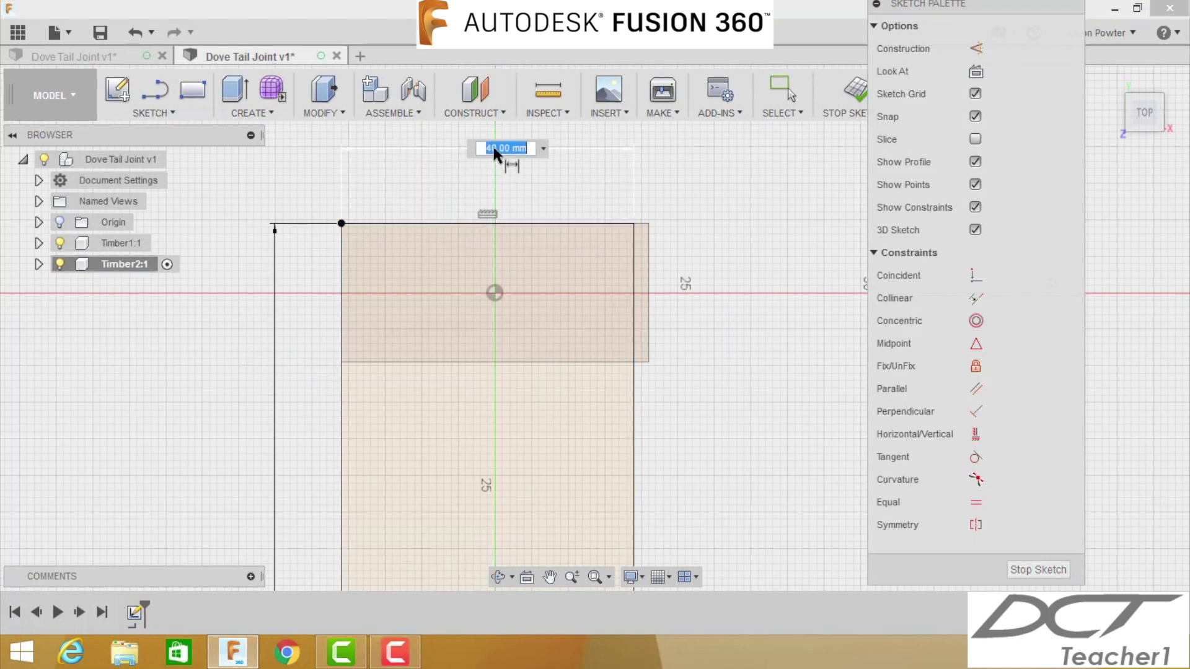
text(Width)
key(Return)
key(Return)
key(Escape)
scroll(589, 186, down, 5)
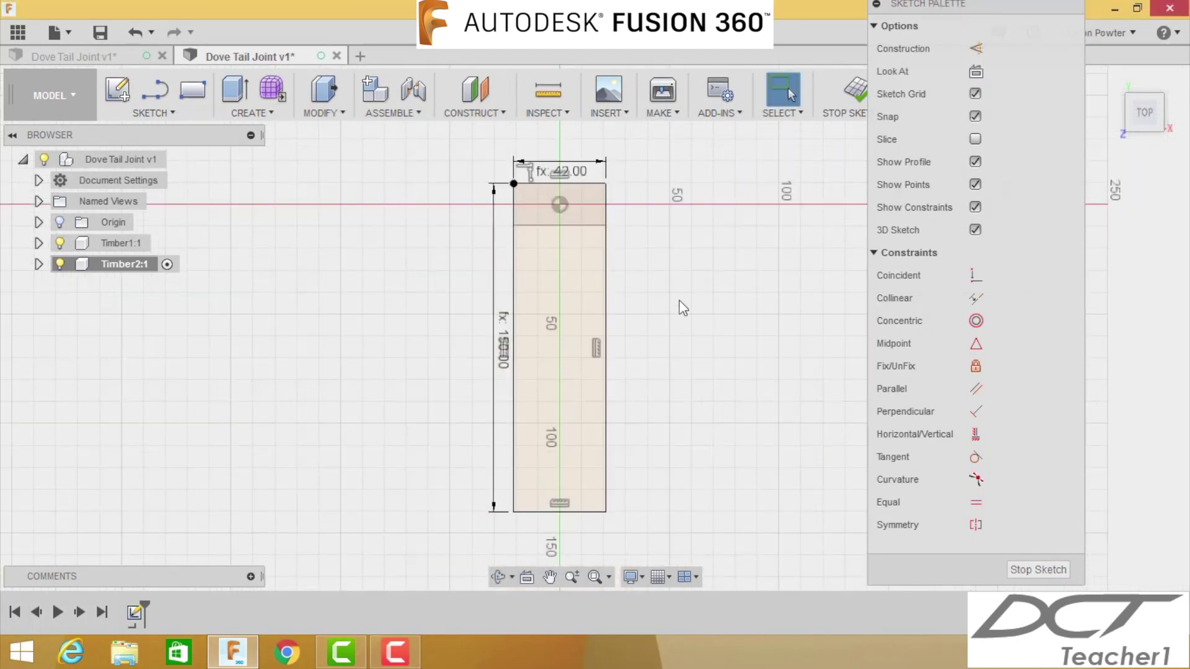
drag(496, 347, 480, 348)
drag(563, 156, 565, 149)
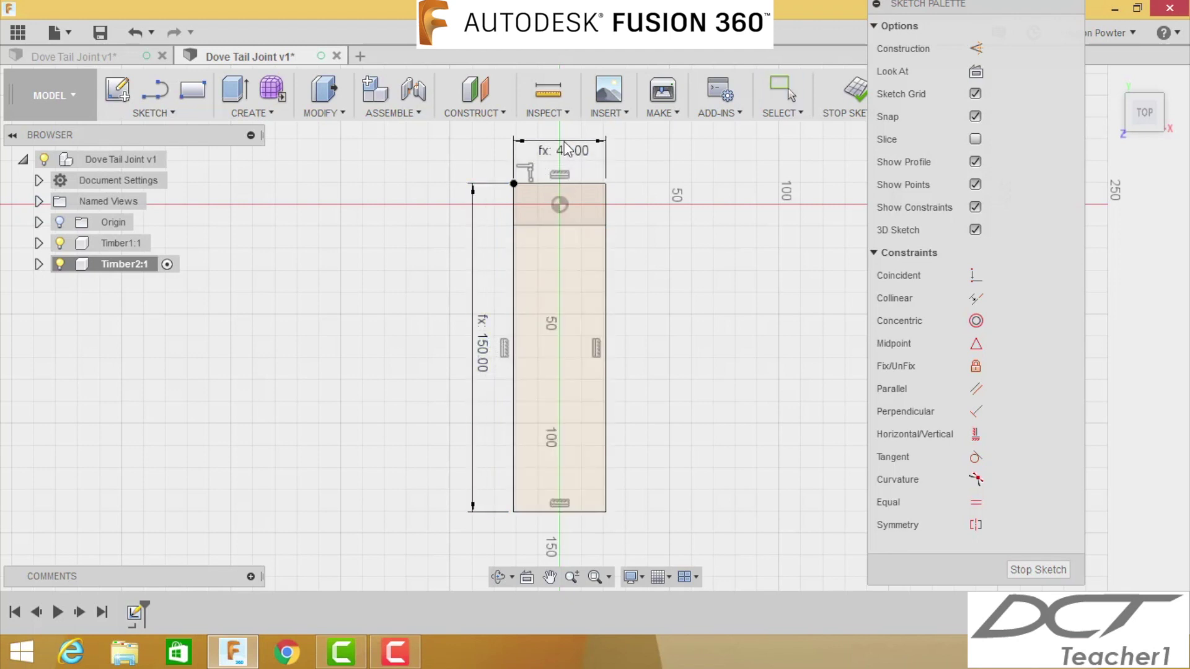
click(158, 117)
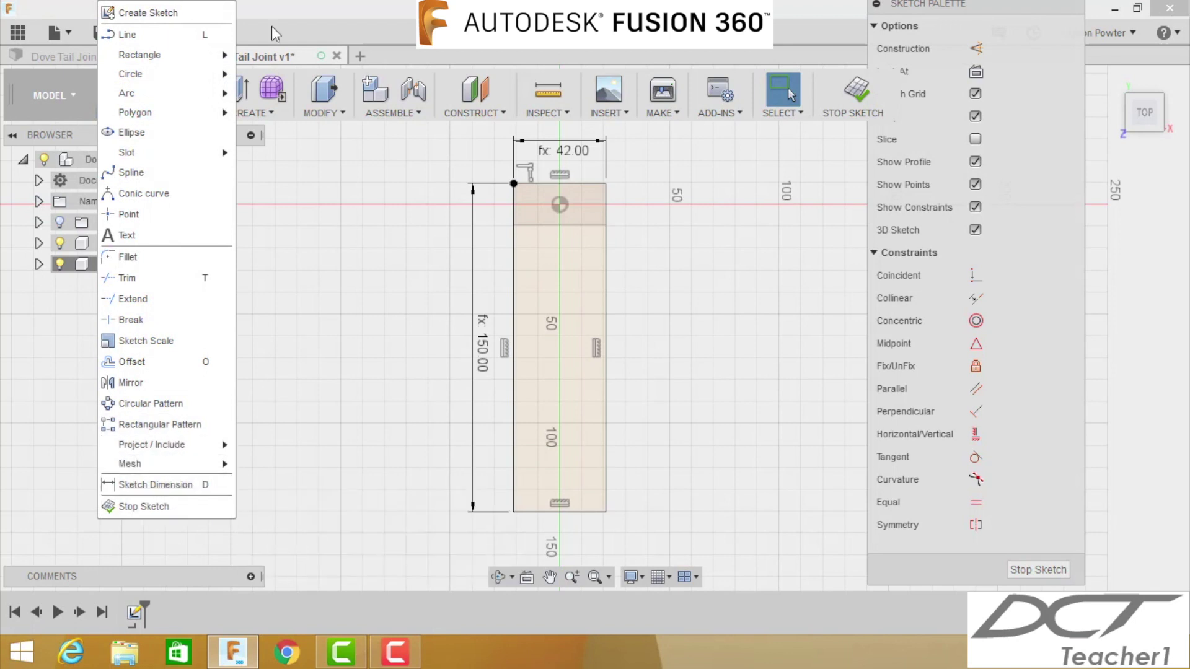
click(323, 324)
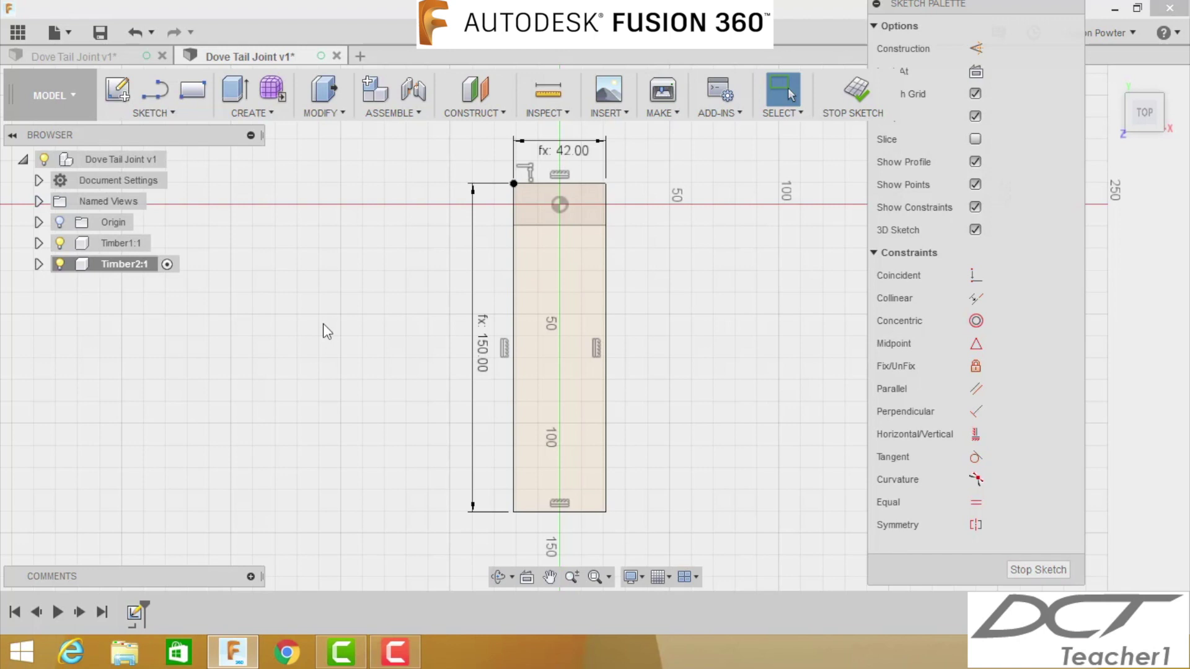
click(151, 115)
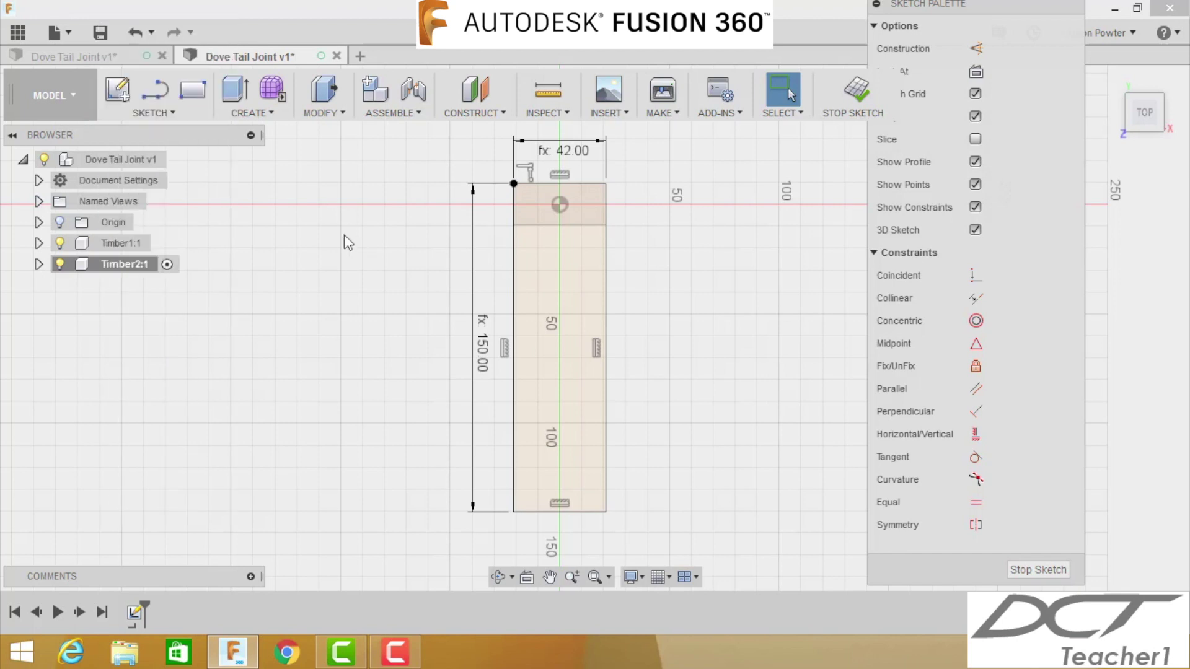
Sketch a horizontal shoulder line about 11 mm long from the rectangle's left side, along the lower edge of Timber1's end face
click(151, 114)
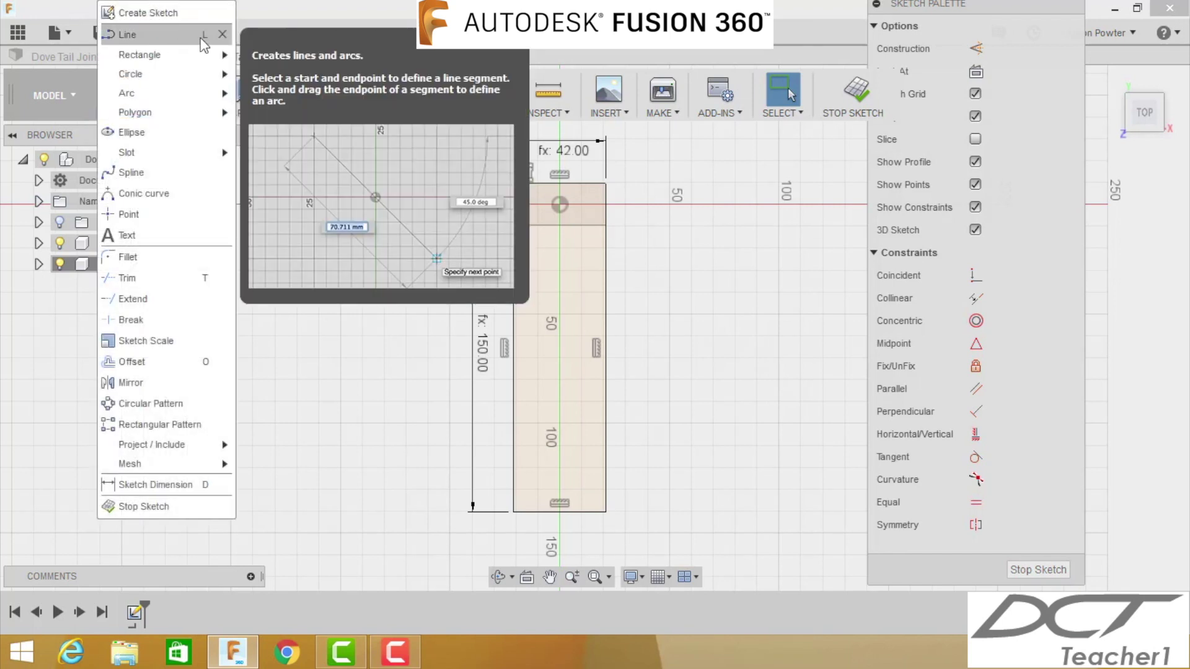
click(201, 38)
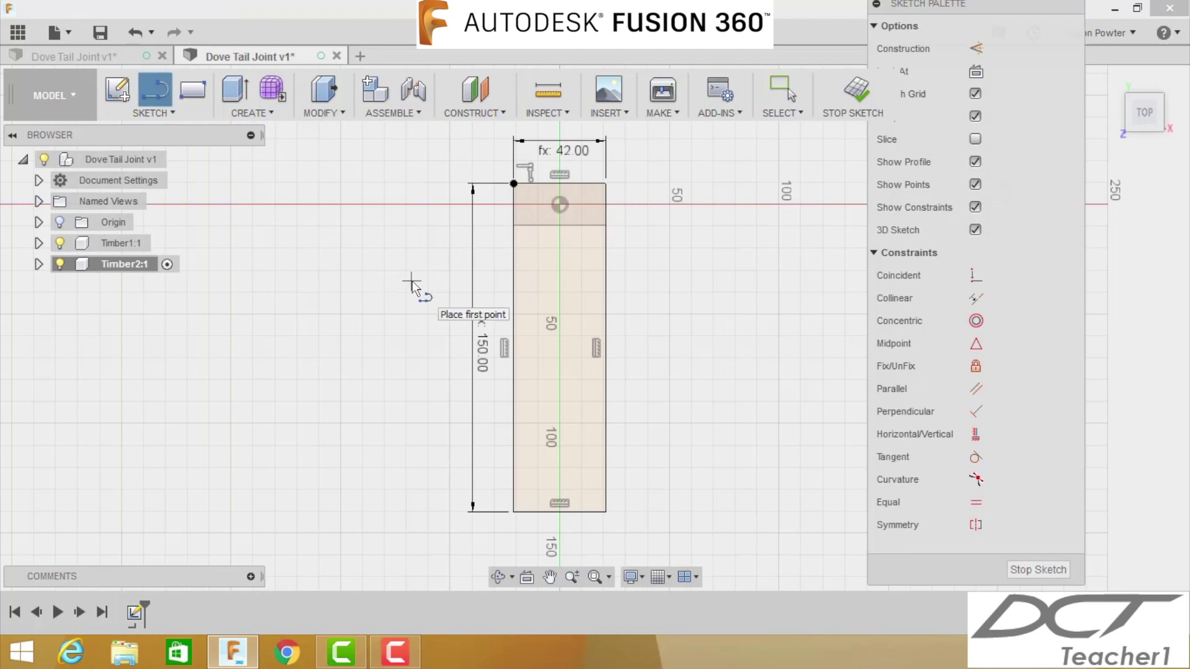
scroll(411, 283, up, 5)
middle_drag(389, 296, 279, 380)
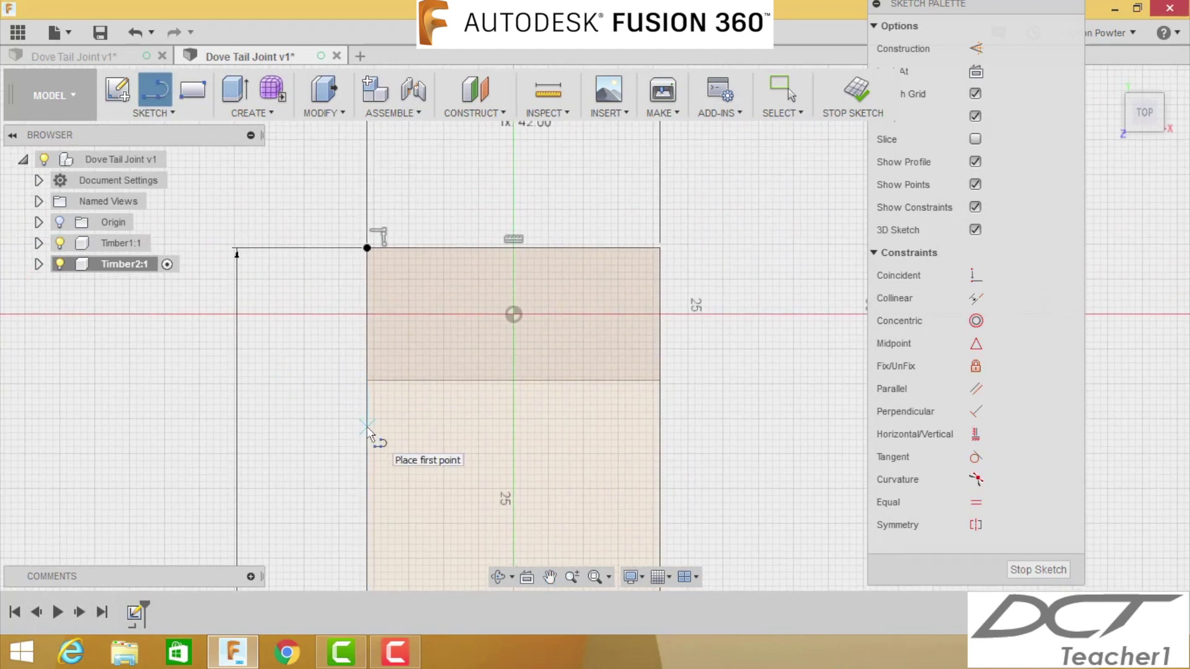
click(367, 382)
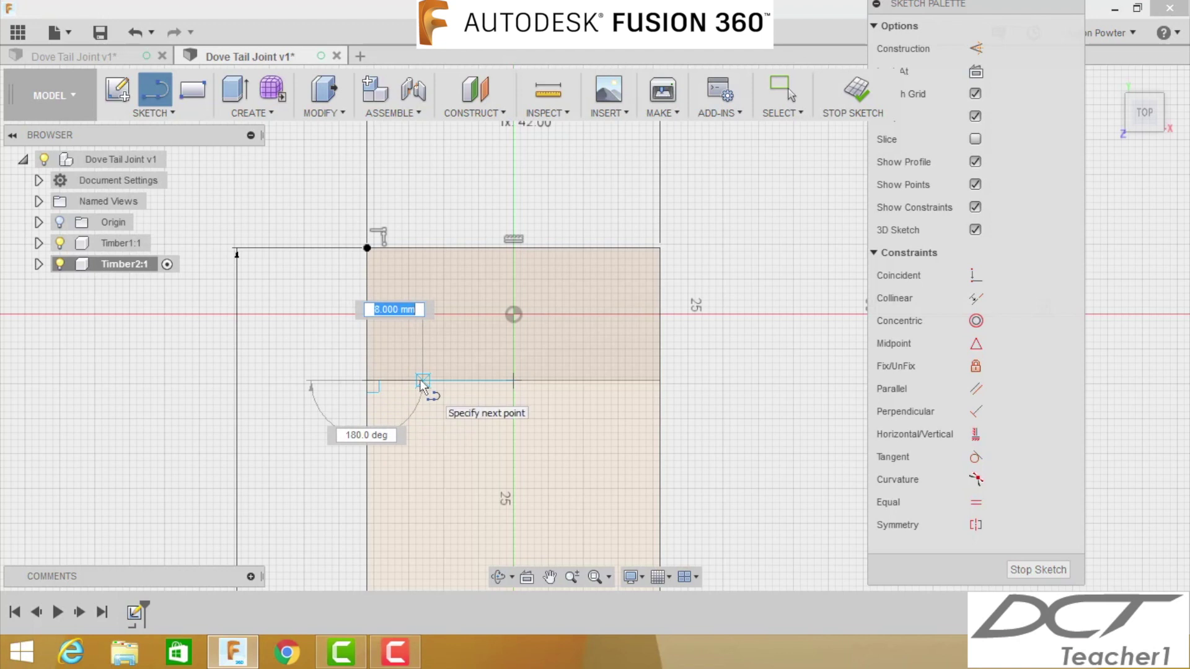
click(443, 380)
key(Escape)
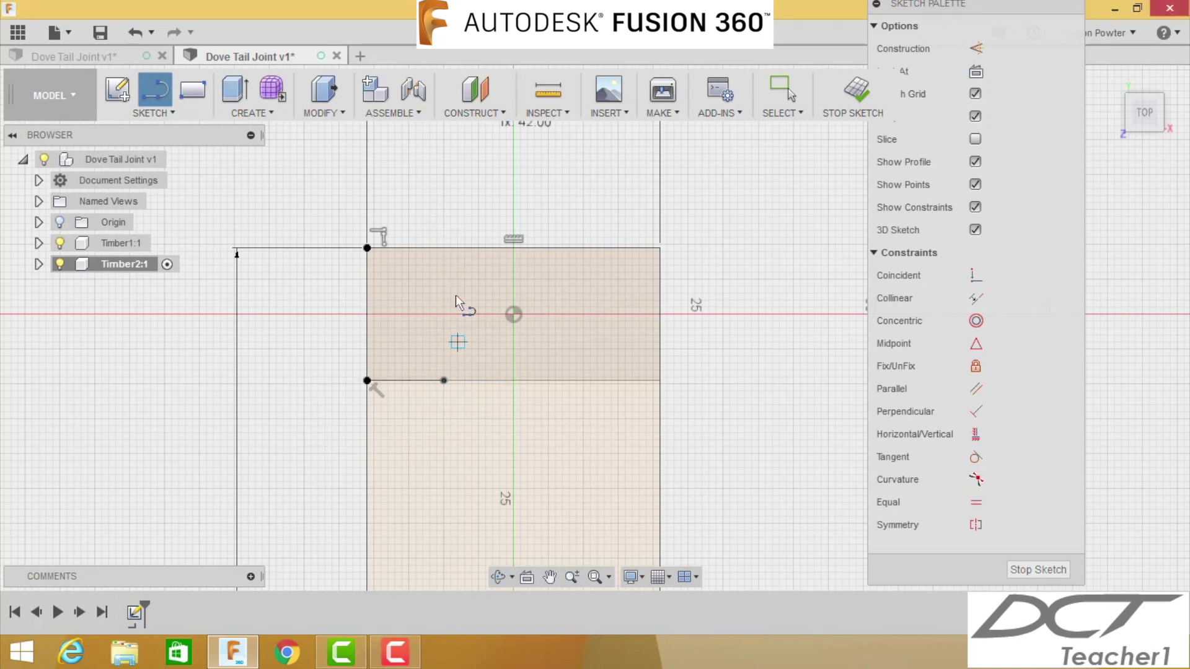
Sketch the flared tail with sides about 28 mm long extending past the upper edge, plus a right shoulder line about 12 mm long
click(444, 381)
click(394, 189)
click(624, 187)
click(577, 380)
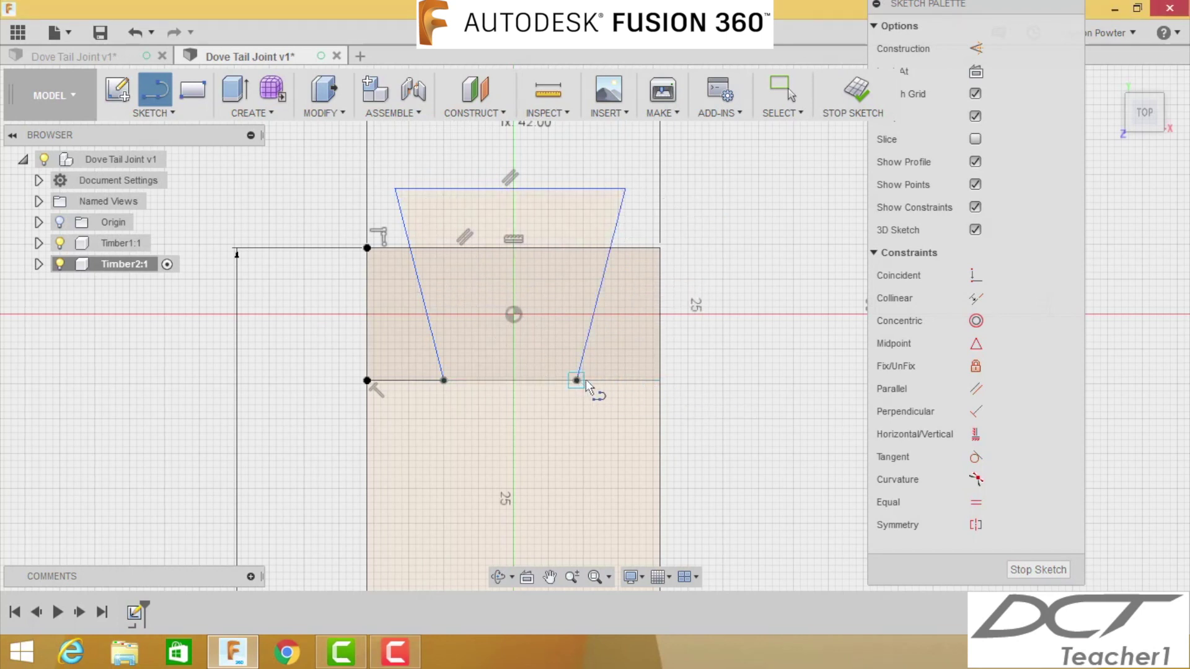
click(576, 379)
click(659, 379)
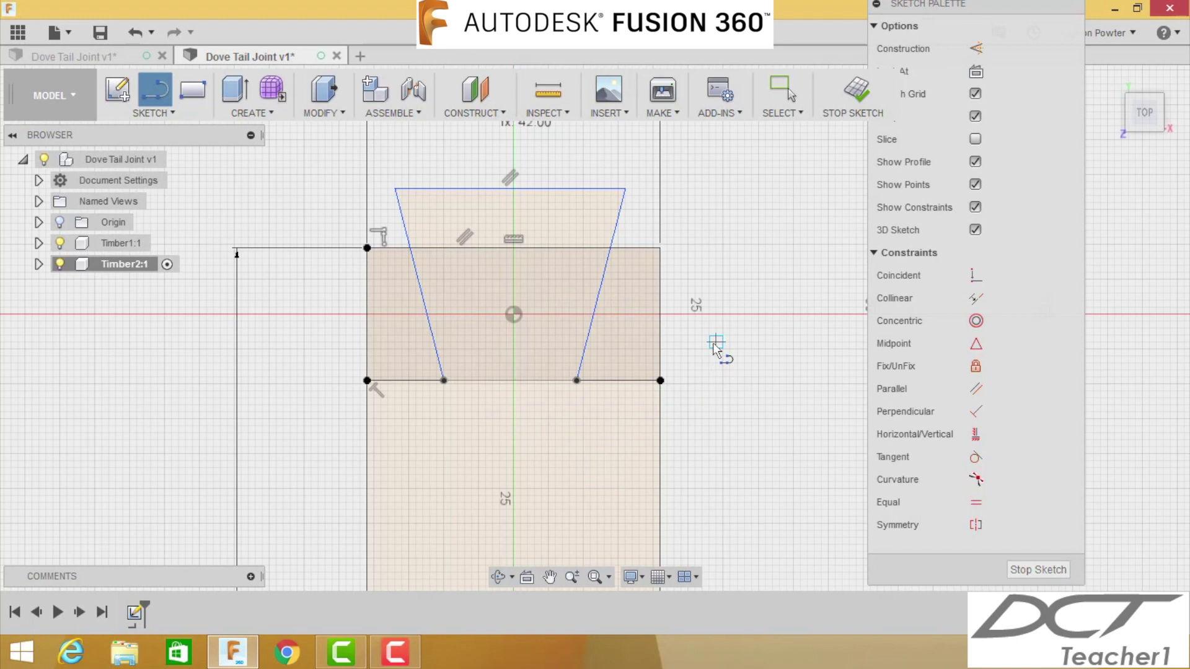
key(Escape)
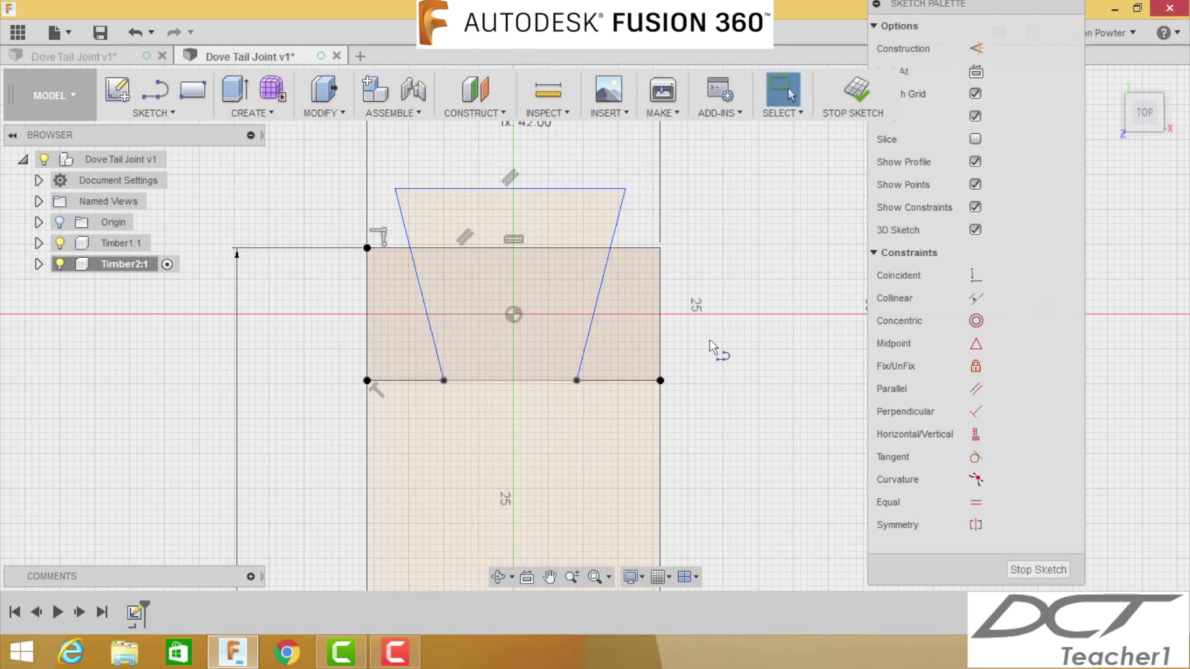
Dimension the left shoulder line's length with the Pin parameter
key(d)
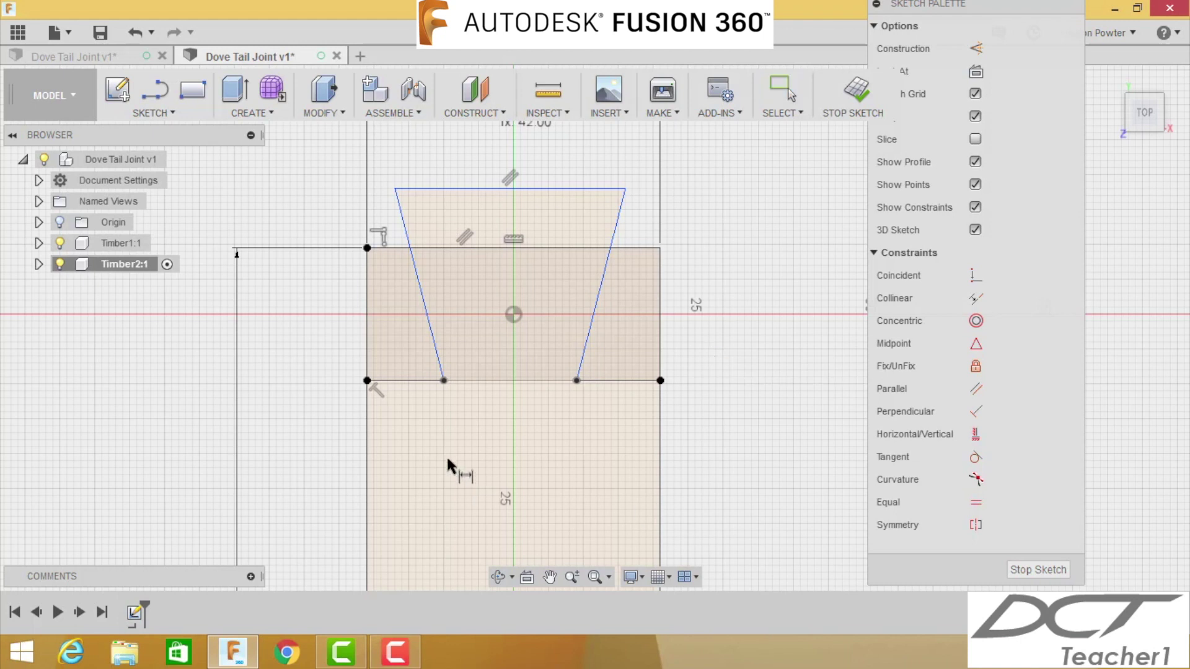
click(413, 380)
click(403, 434)
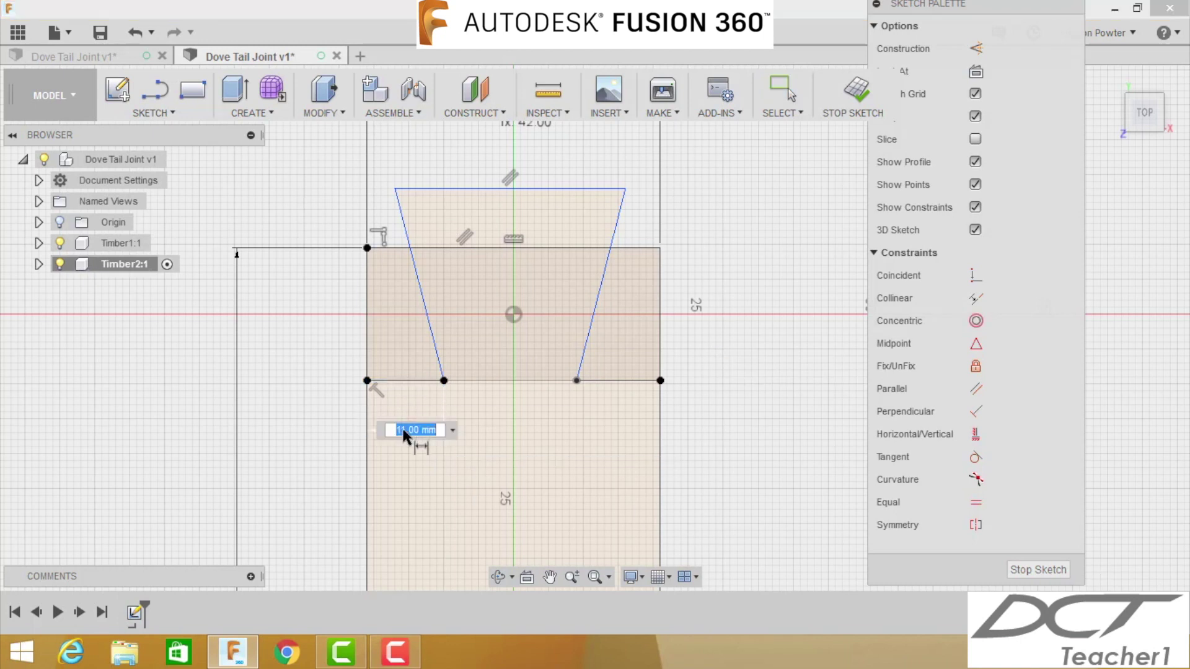
text(10)
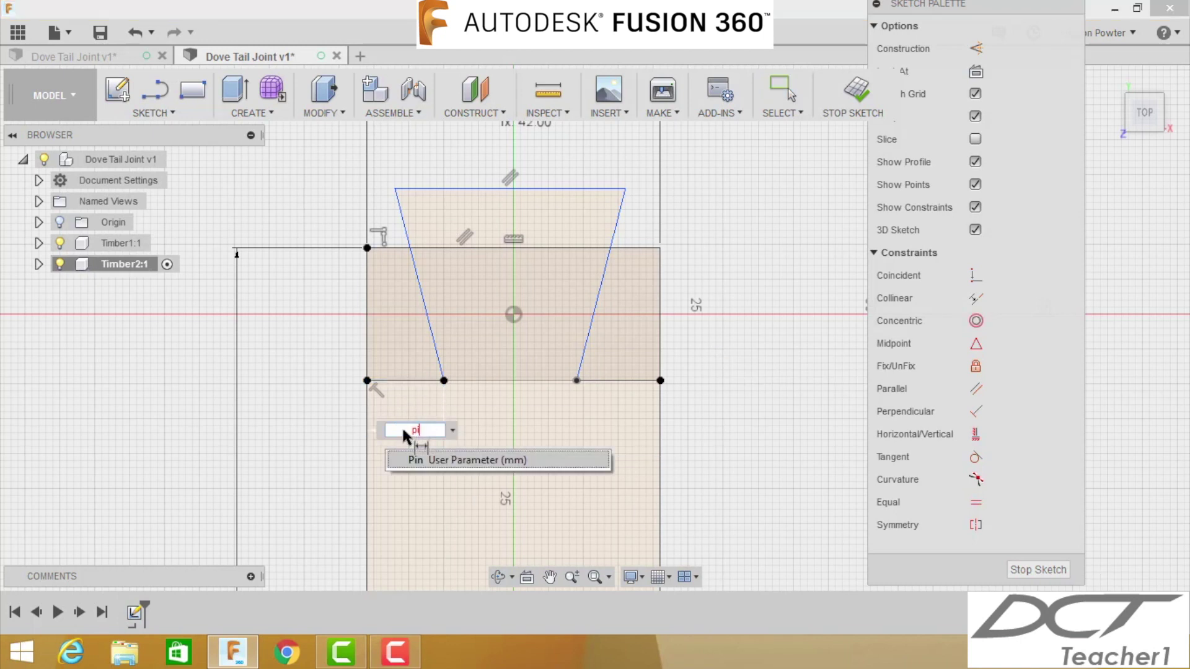
key(Return)
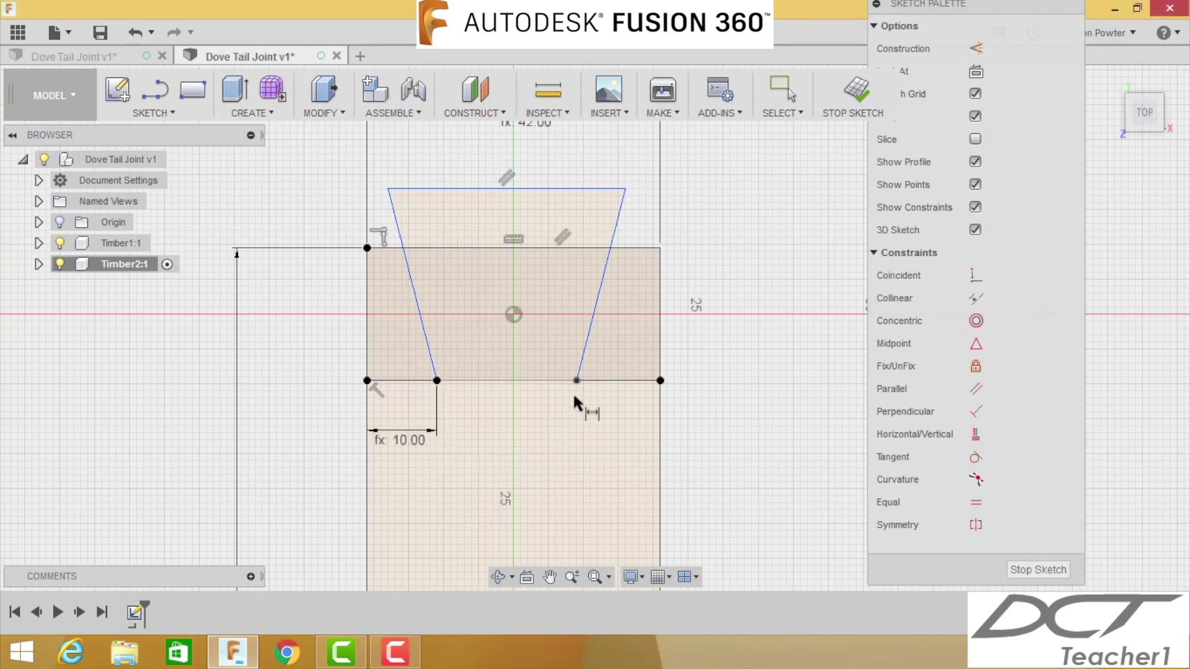
Dimension the right shoulder line's length with the Pin parameter
click(609, 382)
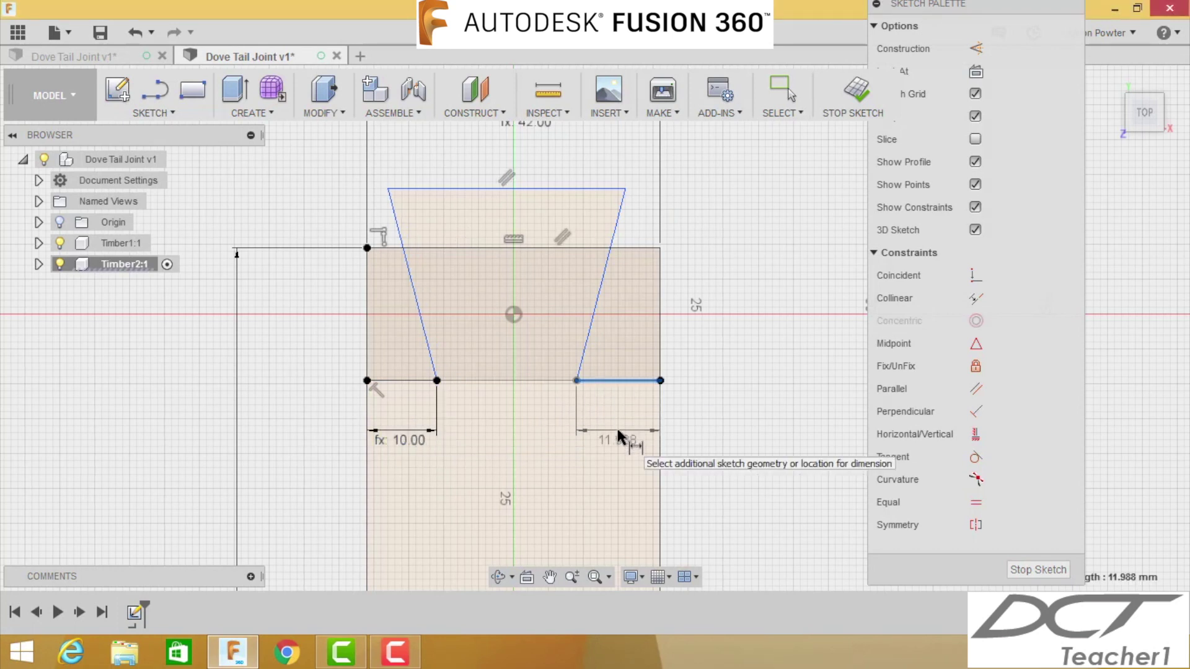
click(615, 434)
text(10)
key(Return)
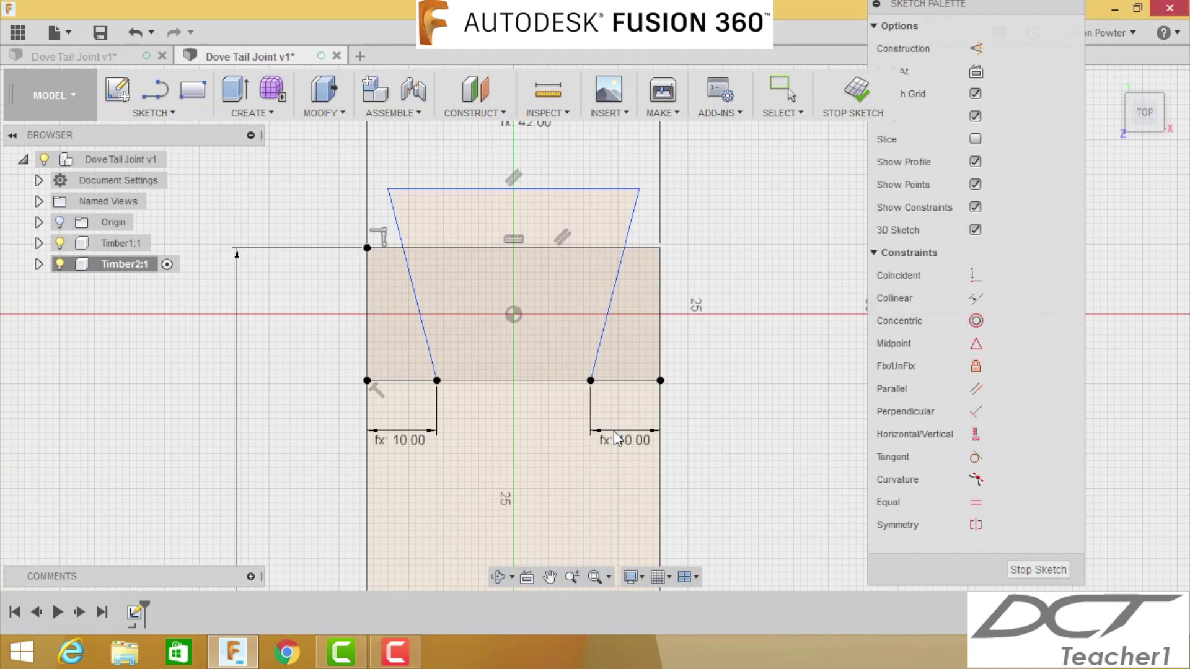
key(Escape)
Dimension the angle between the left shoulder line and the tail's left sloping side with the Angle parameter
key(d)
click(402, 381)
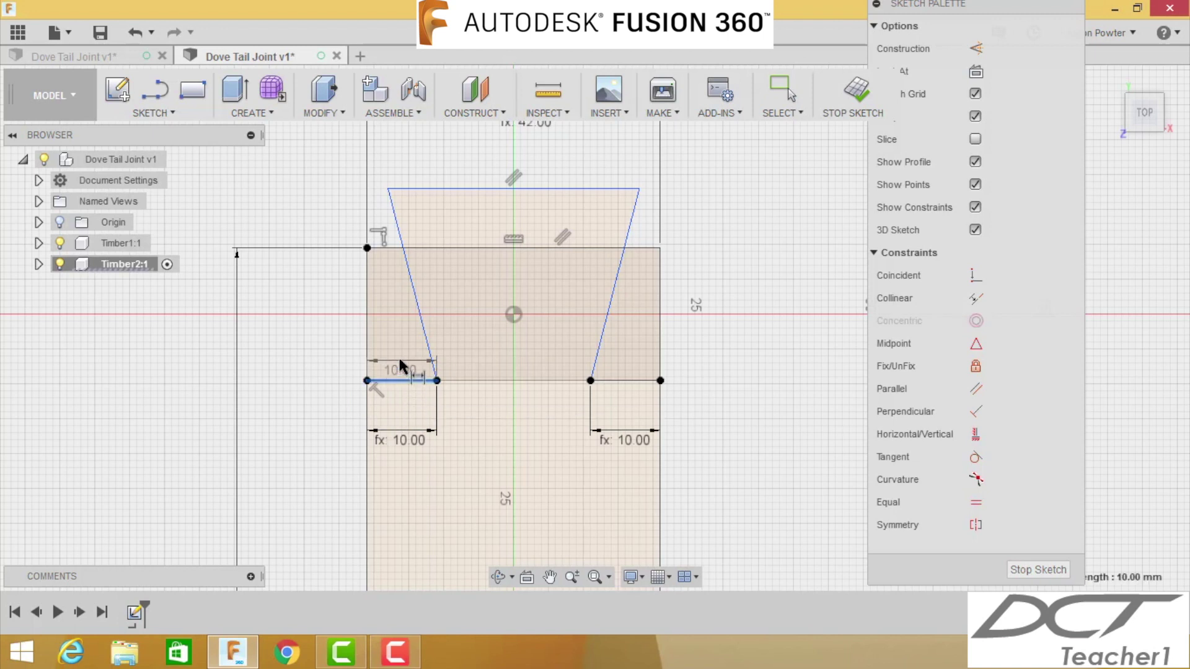
key(Escape)
click(420, 321)
click(367, 313)
click(341, 301)
text(70)
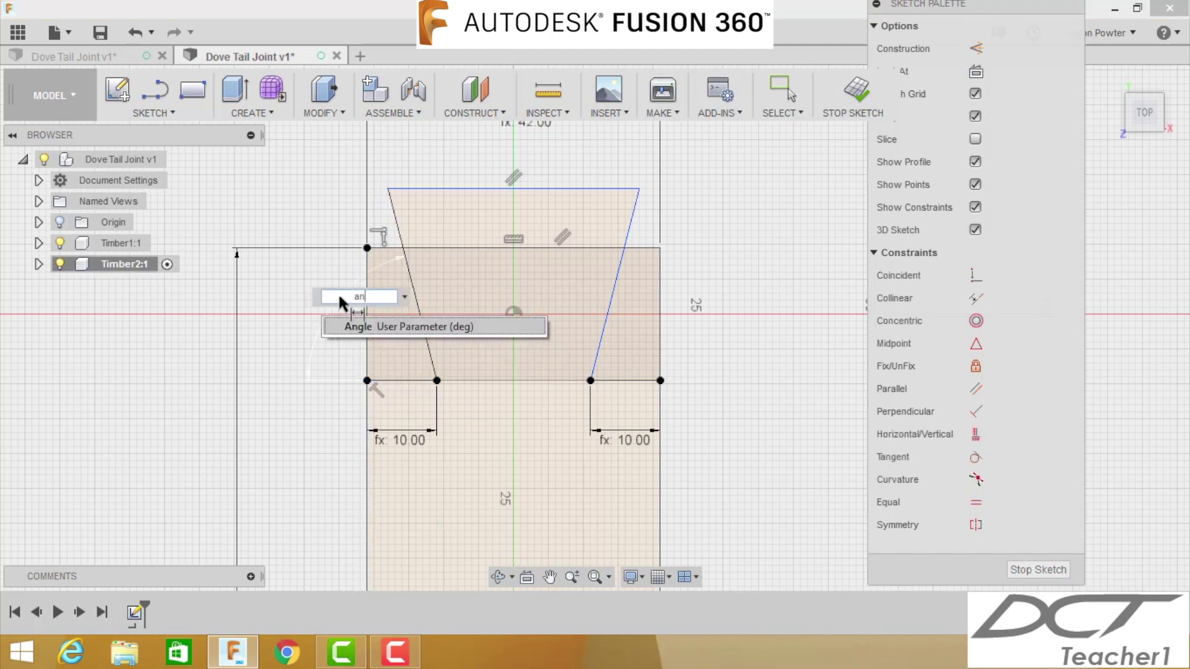
key(Return)
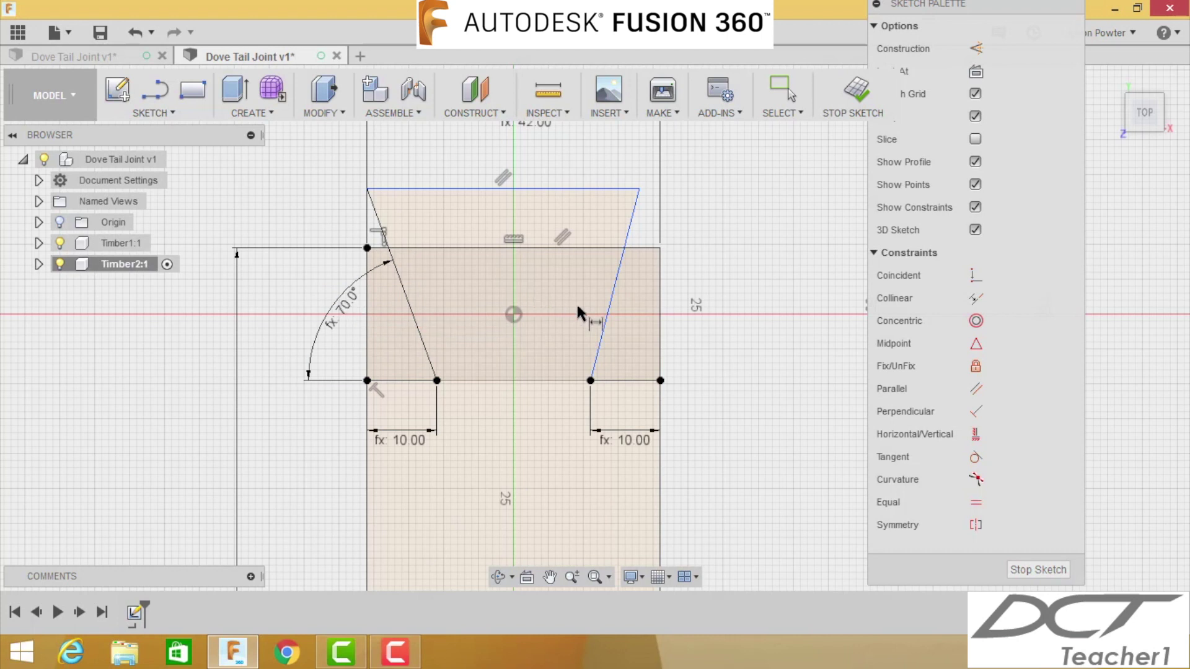
Dimension the angle between the tail's right sloping side and the right shoulder line with the Angle parameter
click(610, 304)
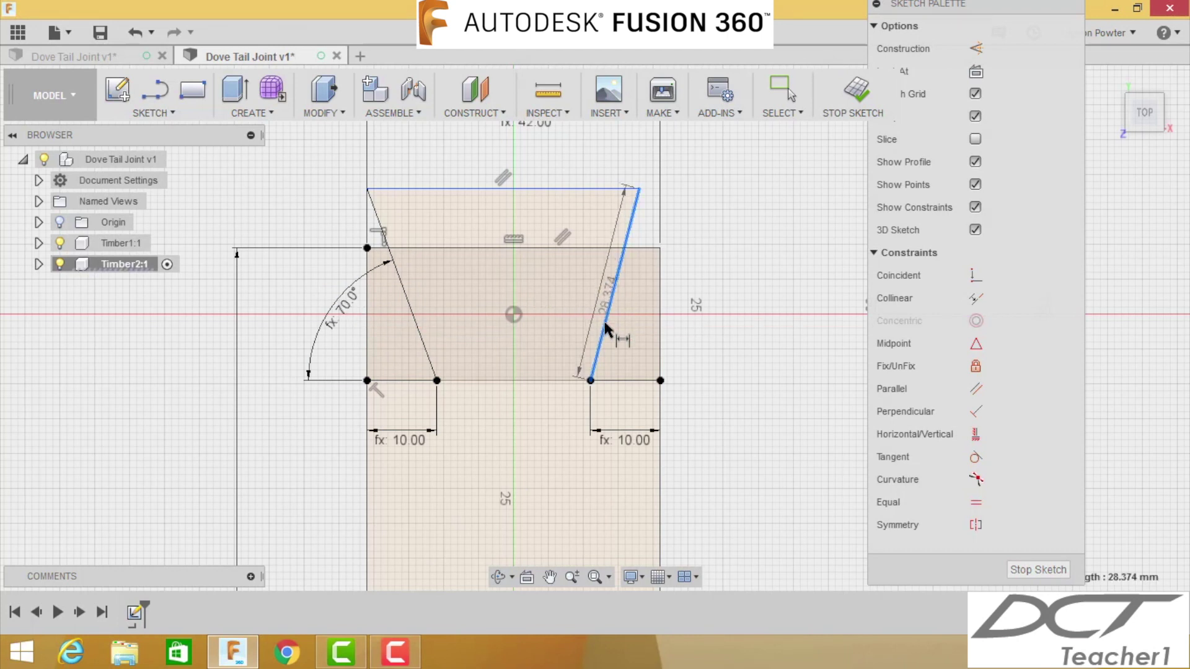
click(630, 381)
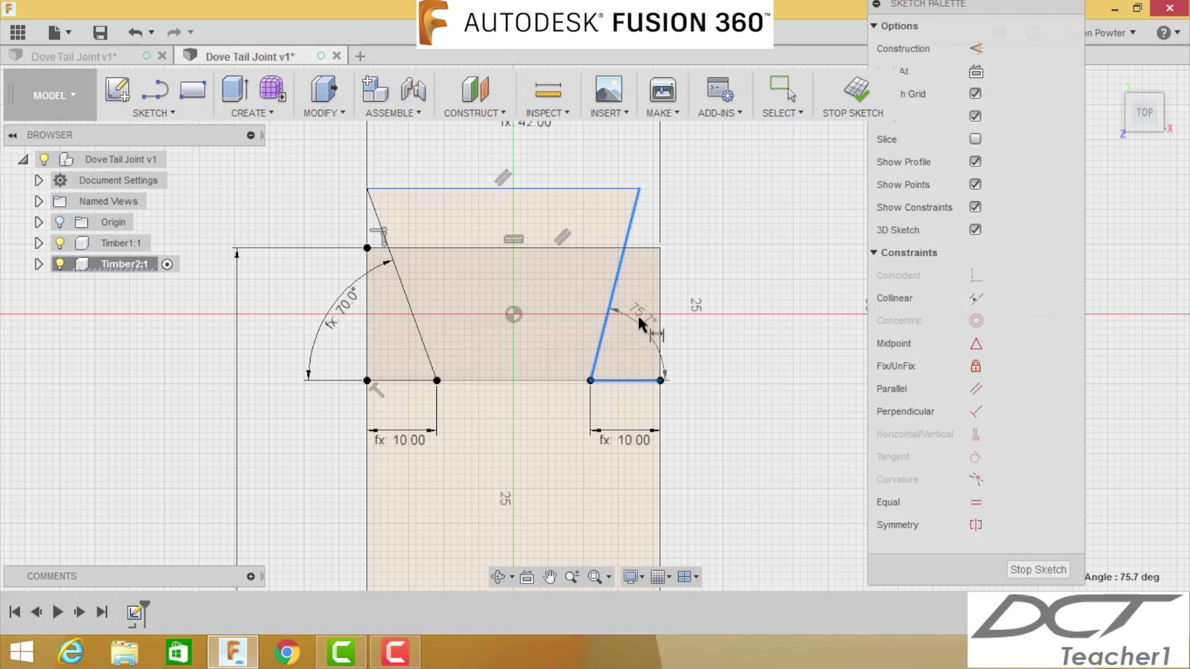
click(686, 279)
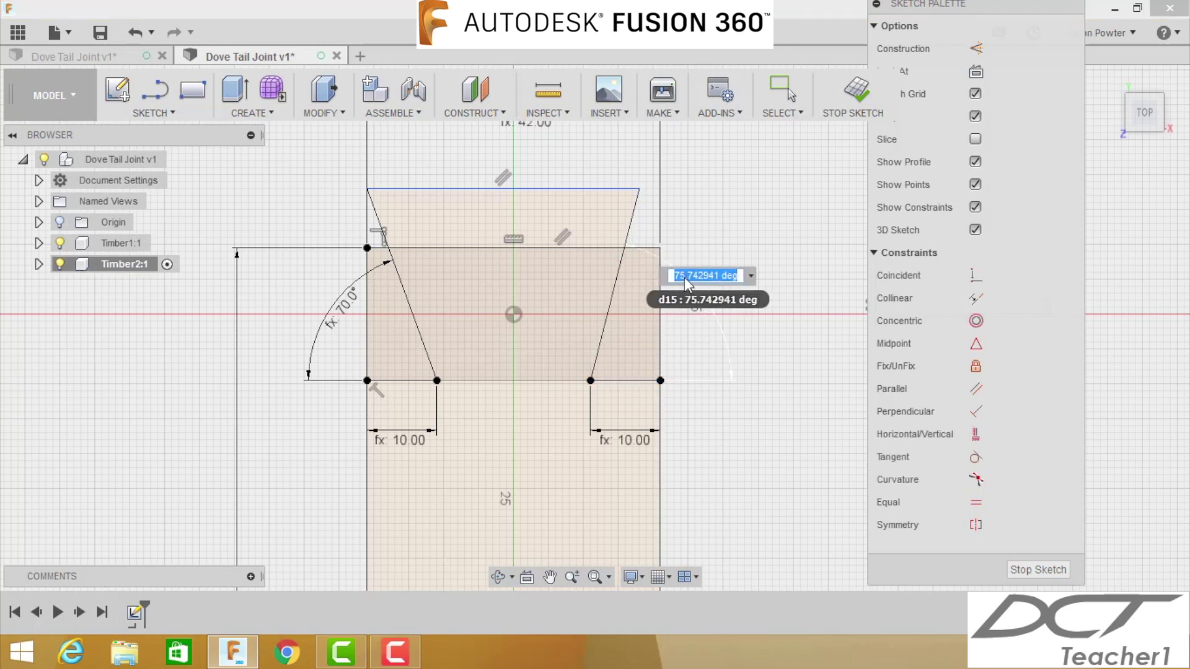
text(70)
key(Return)
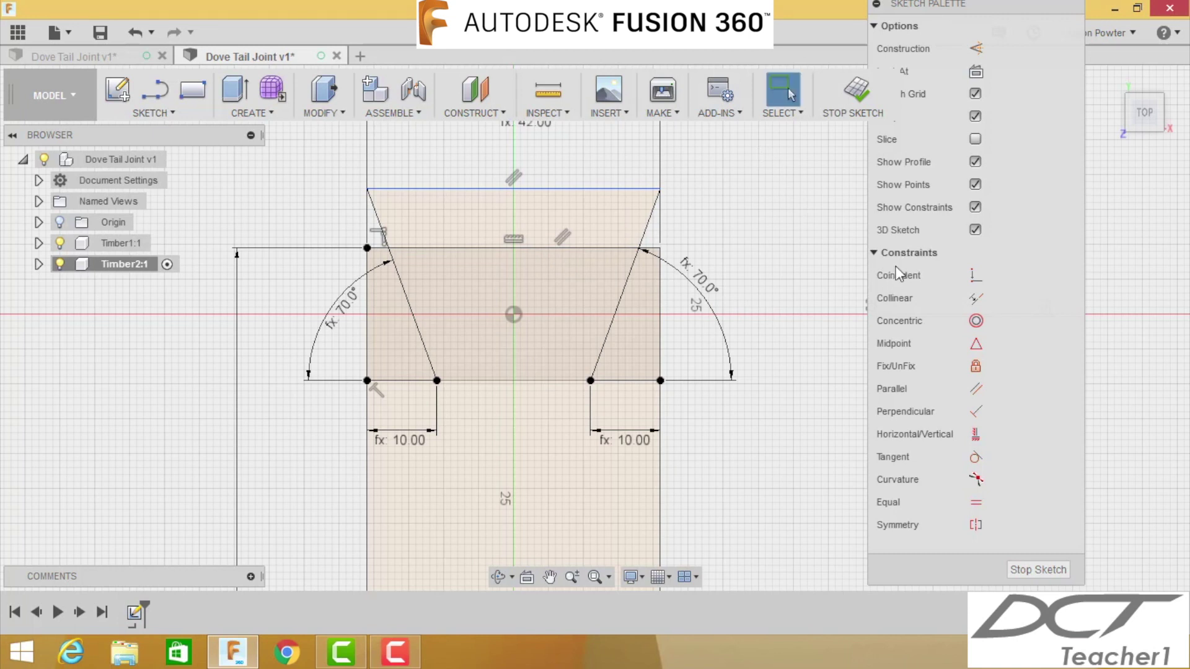
Apply a Collinear constraint between the tail's top line and the rectangle's upper edge
click(975, 299)
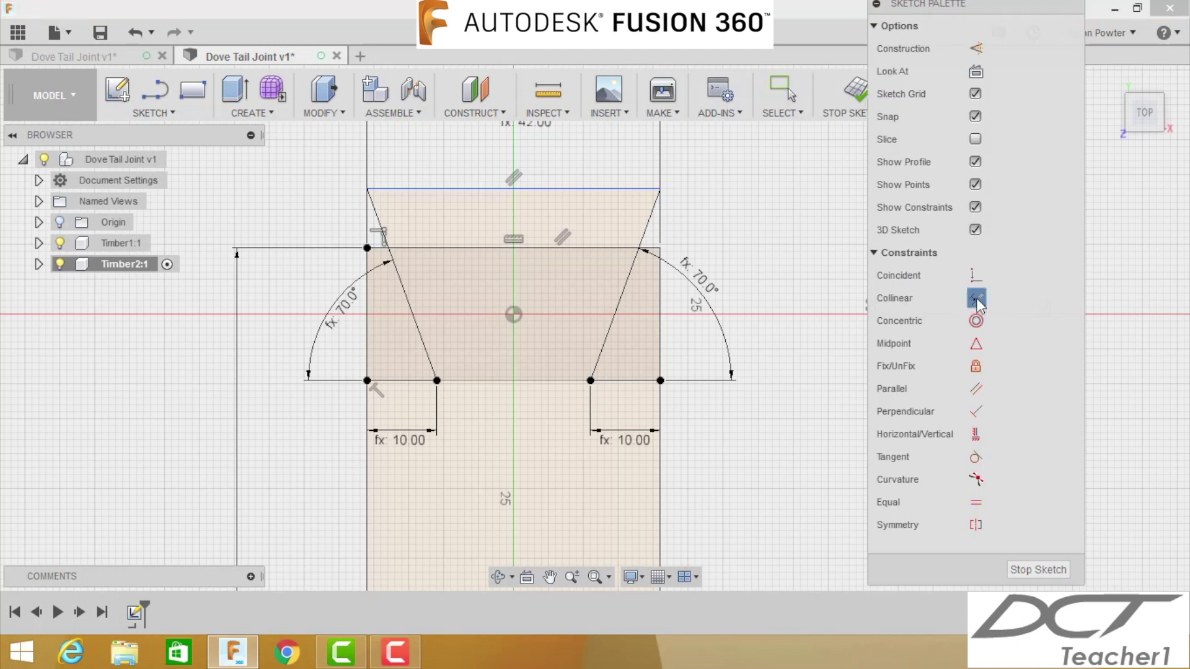
click(558, 189)
click(550, 248)
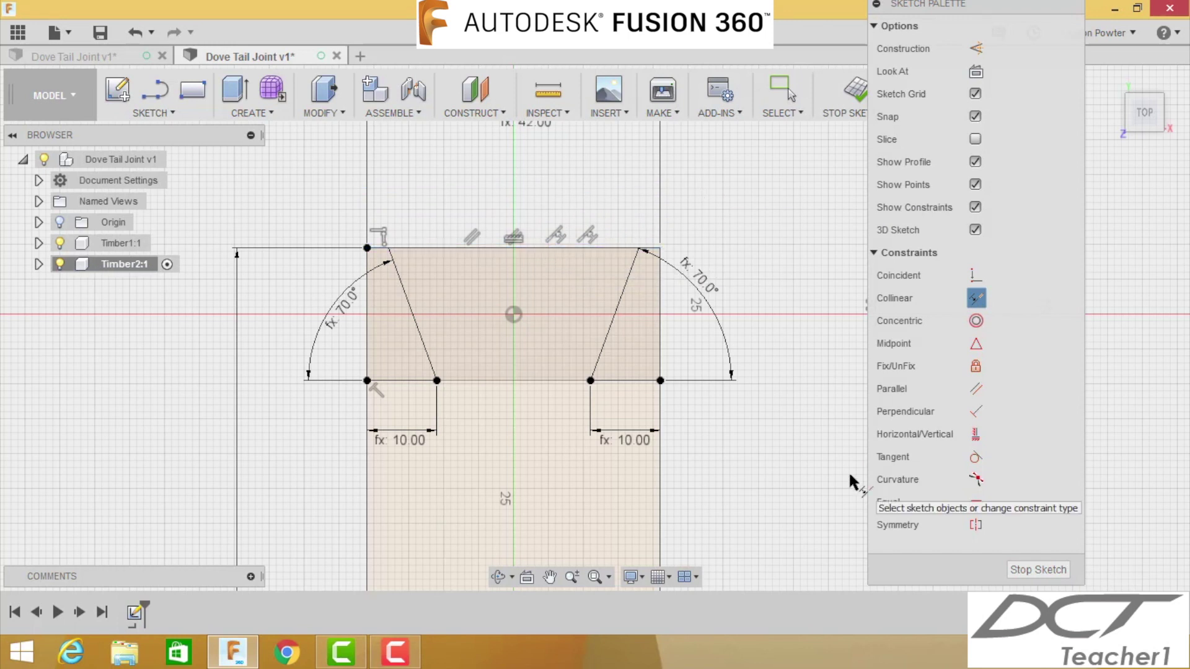
key(Escape)
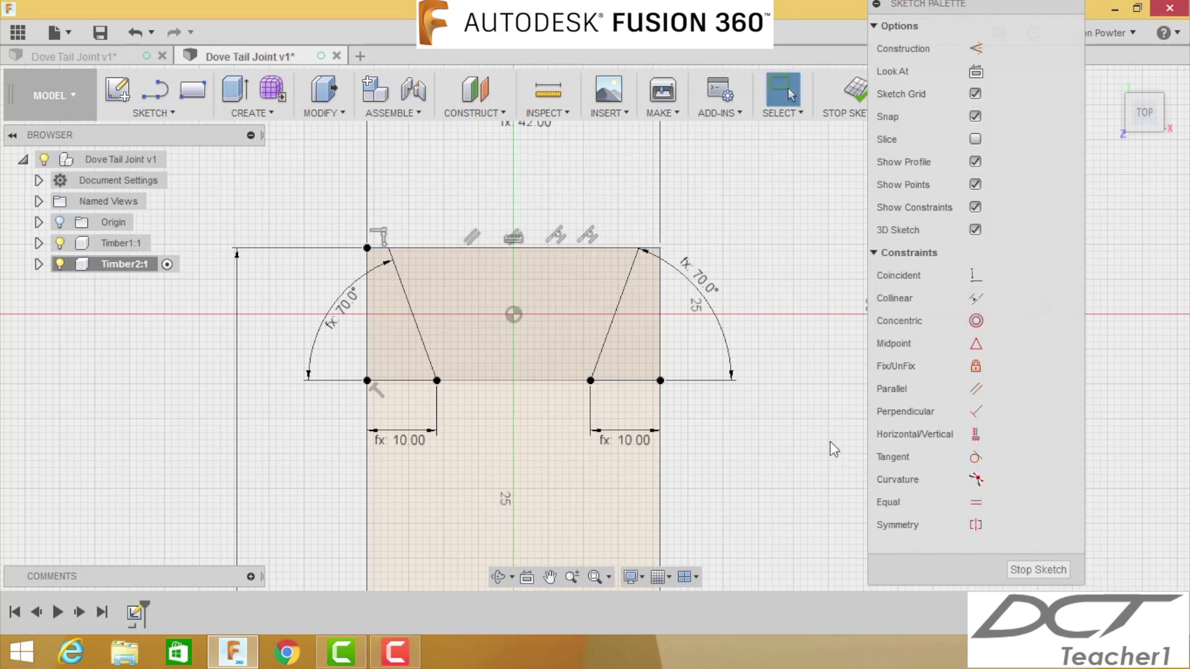
Extrude Timber2's long rectangle and dovetail tail profiles together as a new body, with the distance set to -Thickness
key(e)
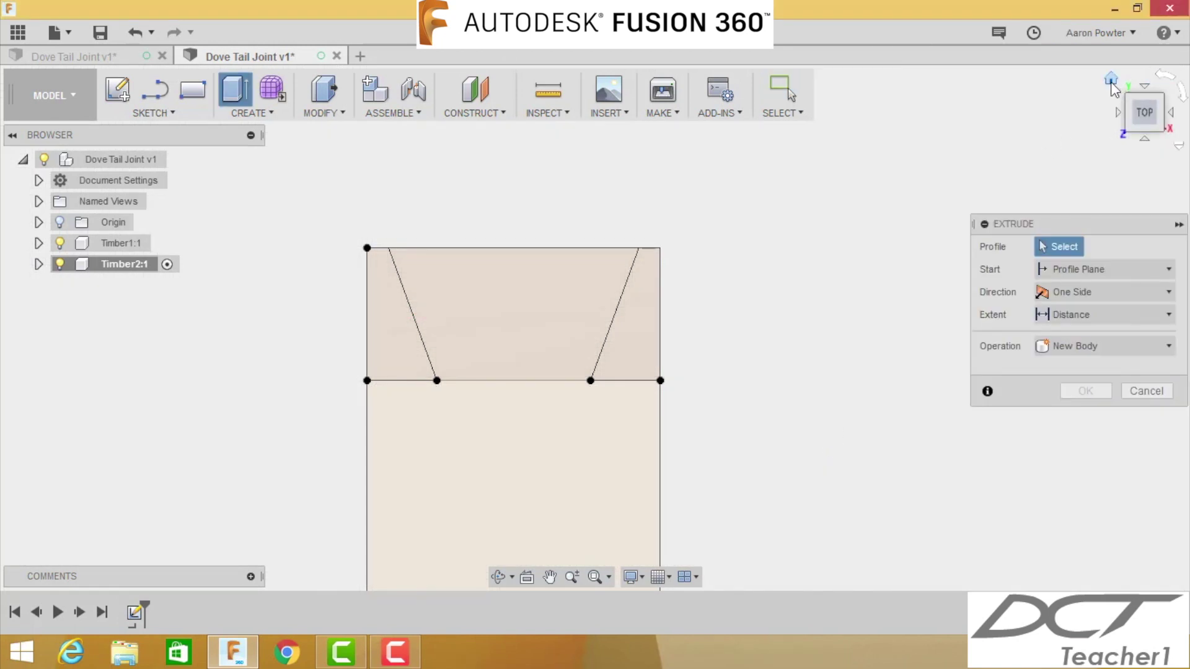
click(1111, 80)
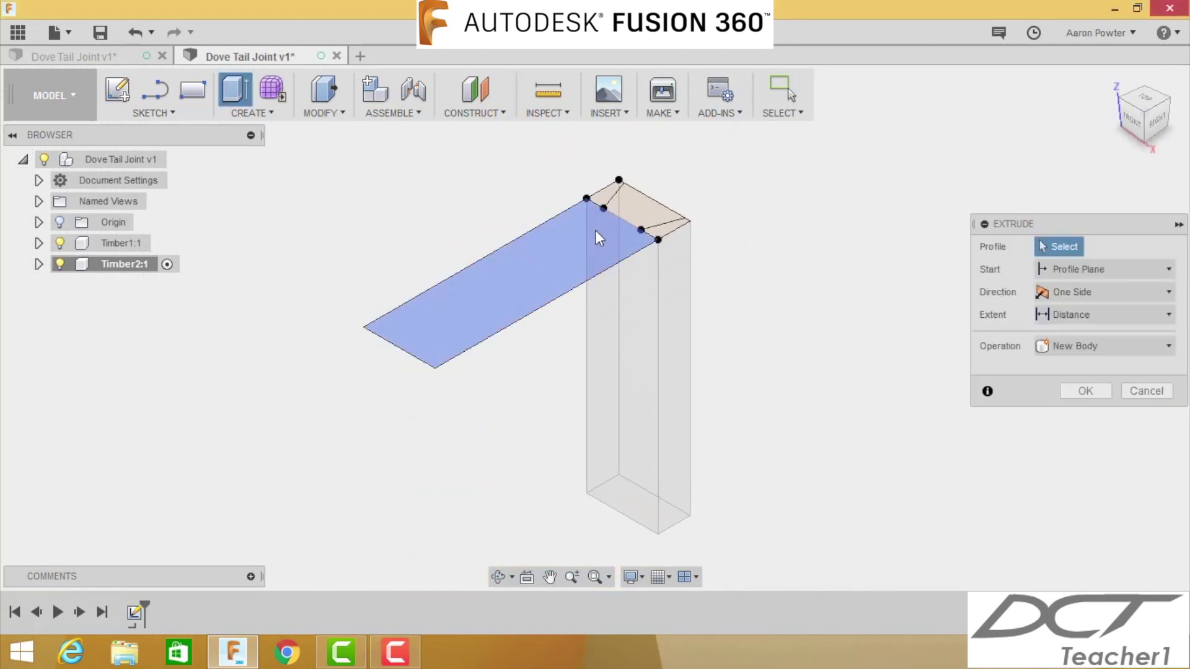
click(574, 244)
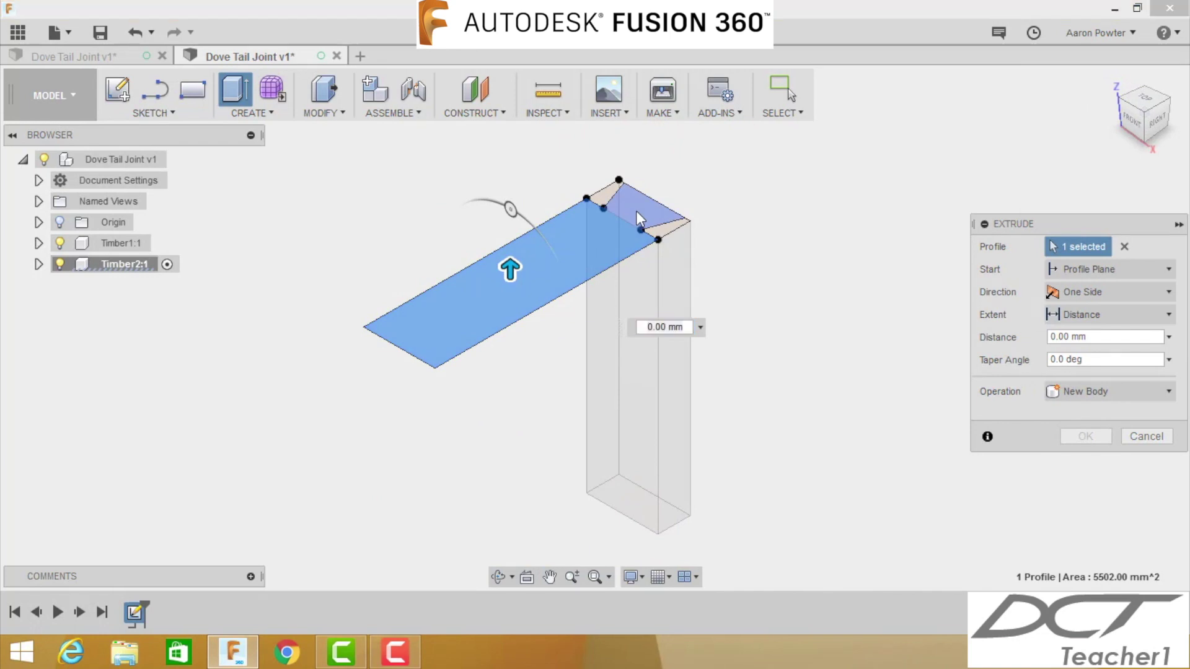
click(636, 213)
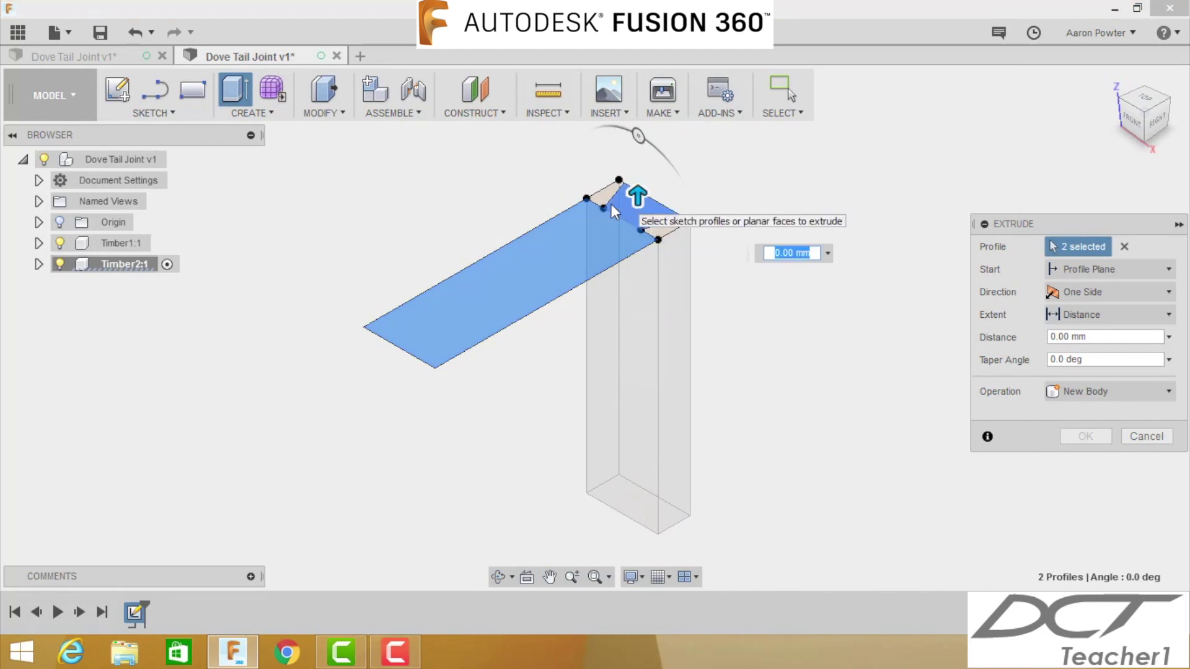
text(thi)
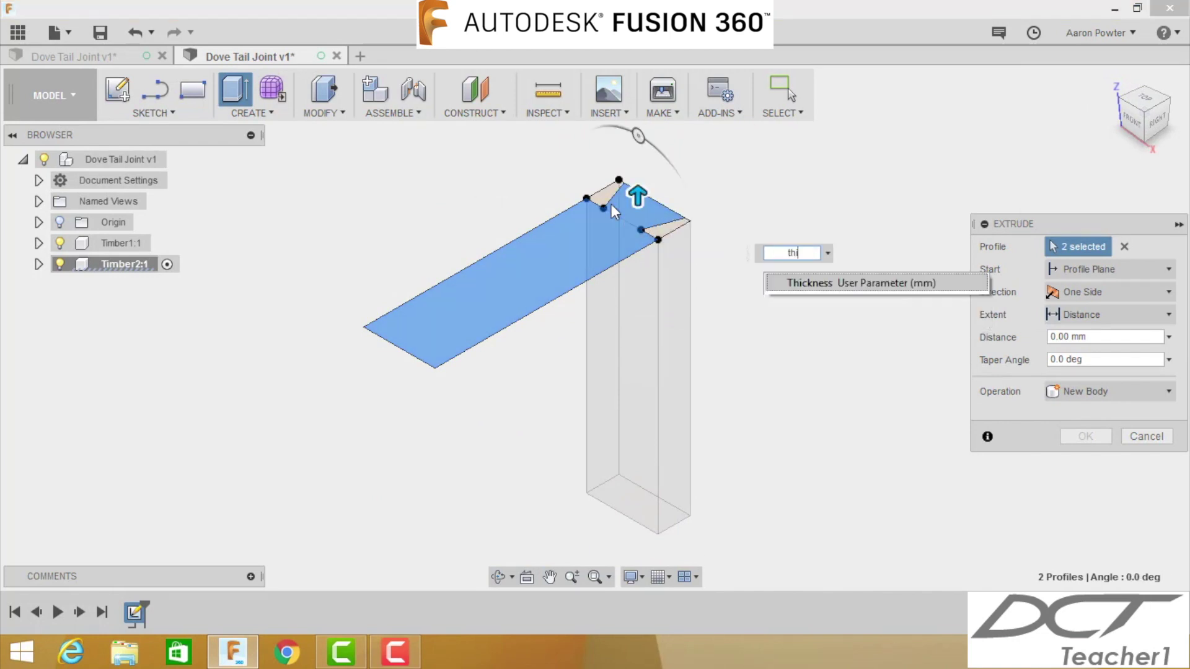
key(Return)
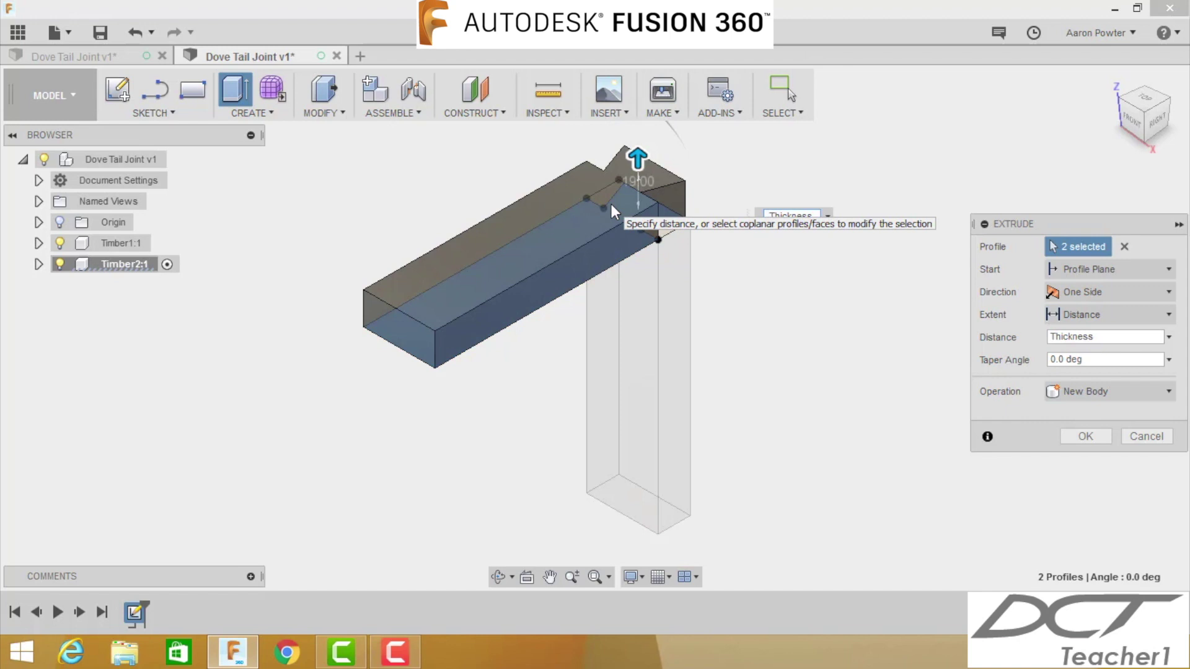
text(-)
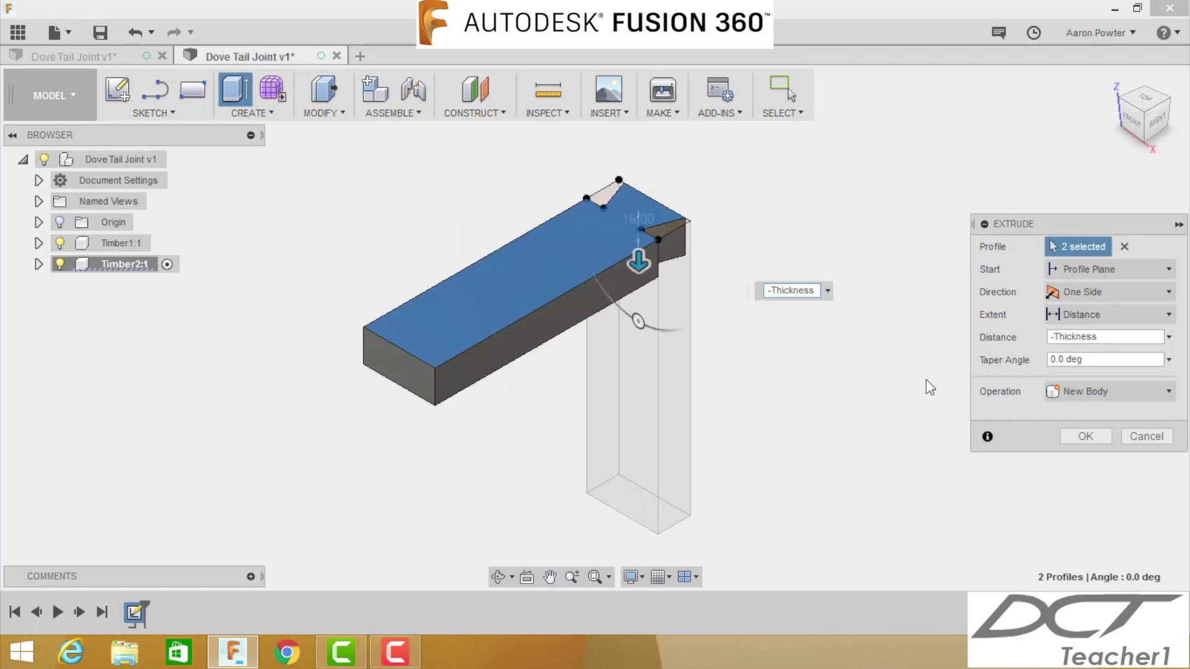
click(1083, 391)
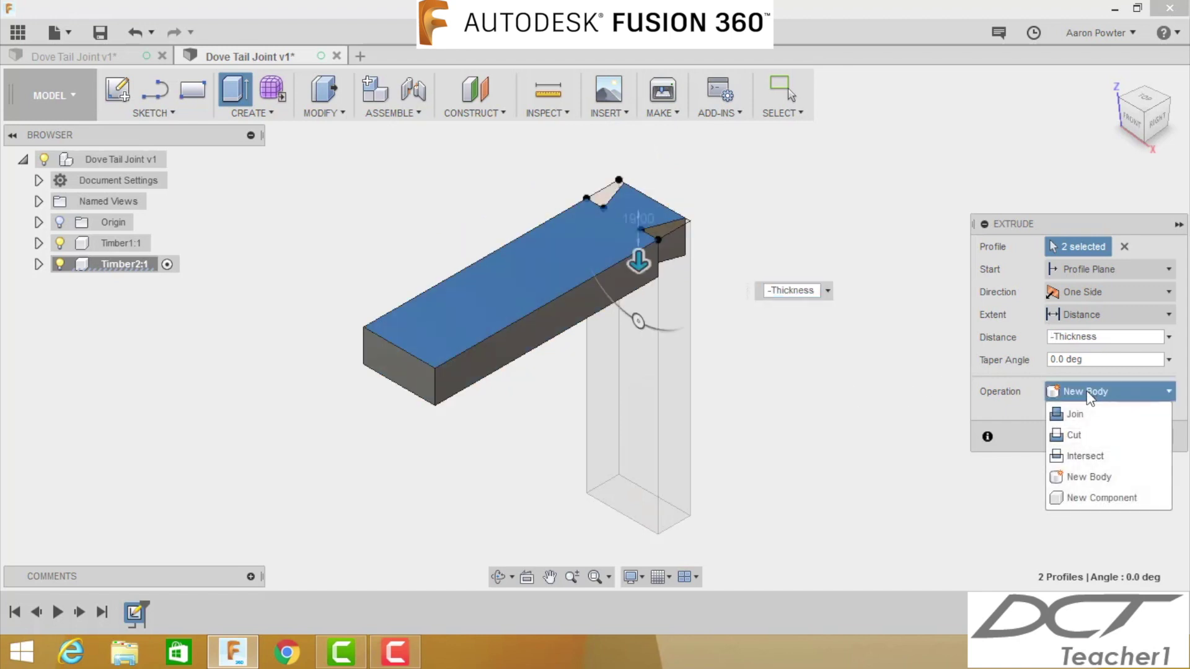
click(1102, 480)
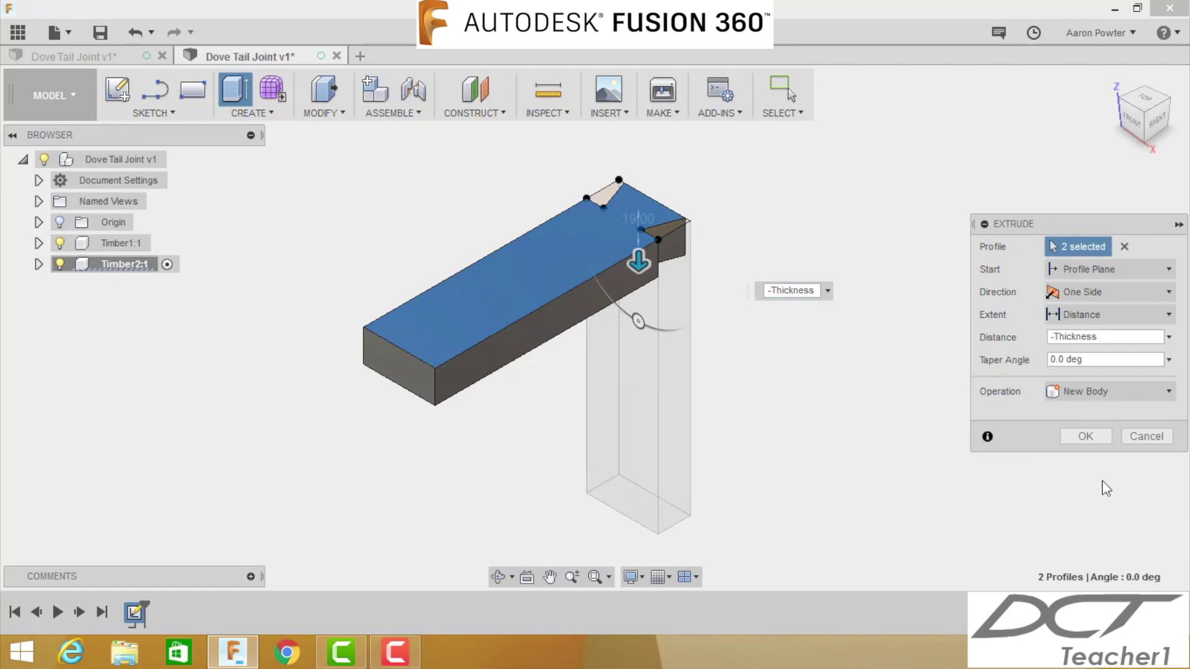
click(1090, 436)
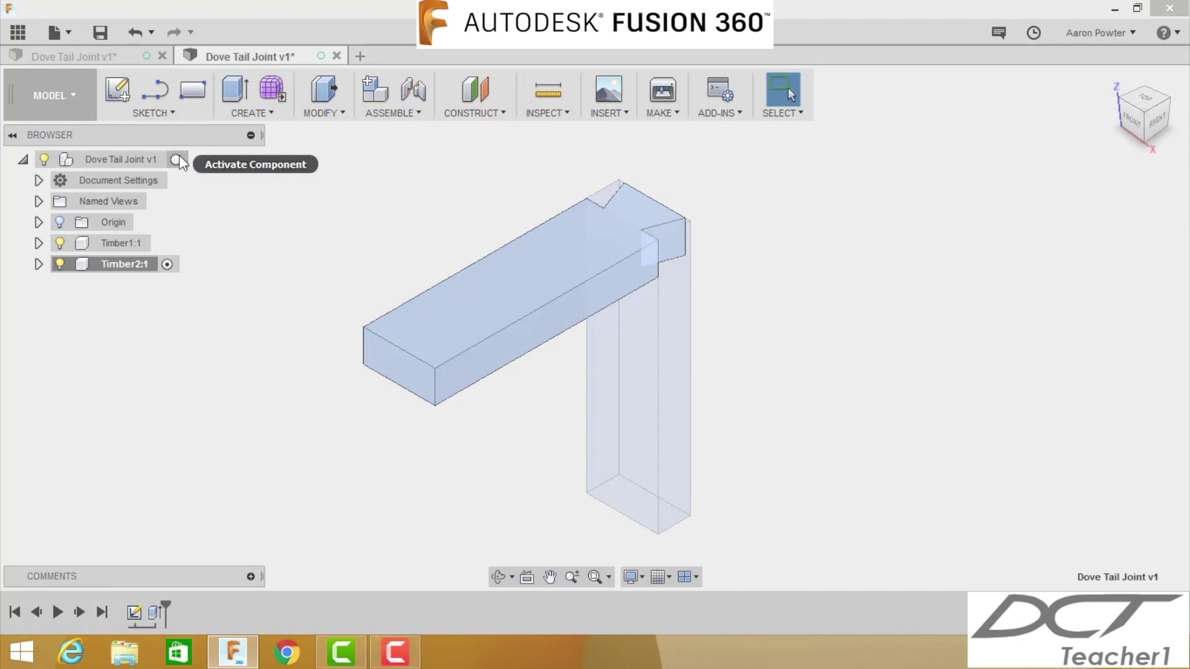
Activate the top-level Dove Tail Joint component and toggle the timbers' visibility to check how they overlap
click(178, 160)
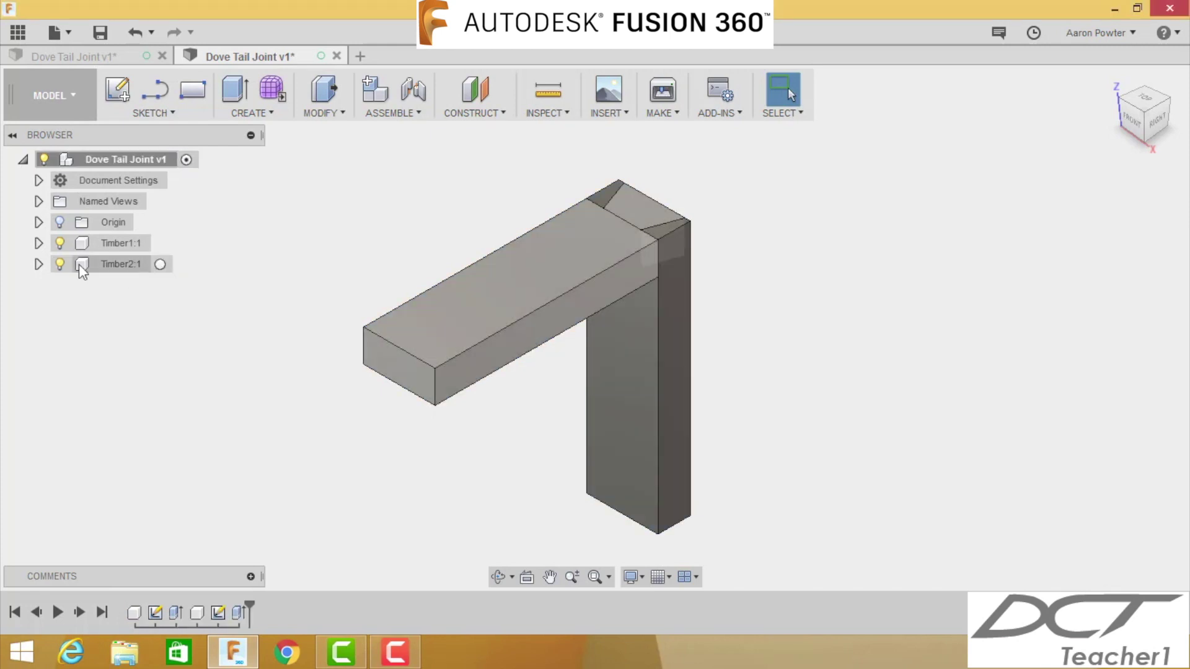
click(60, 243)
click(60, 243)
click(60, 264)
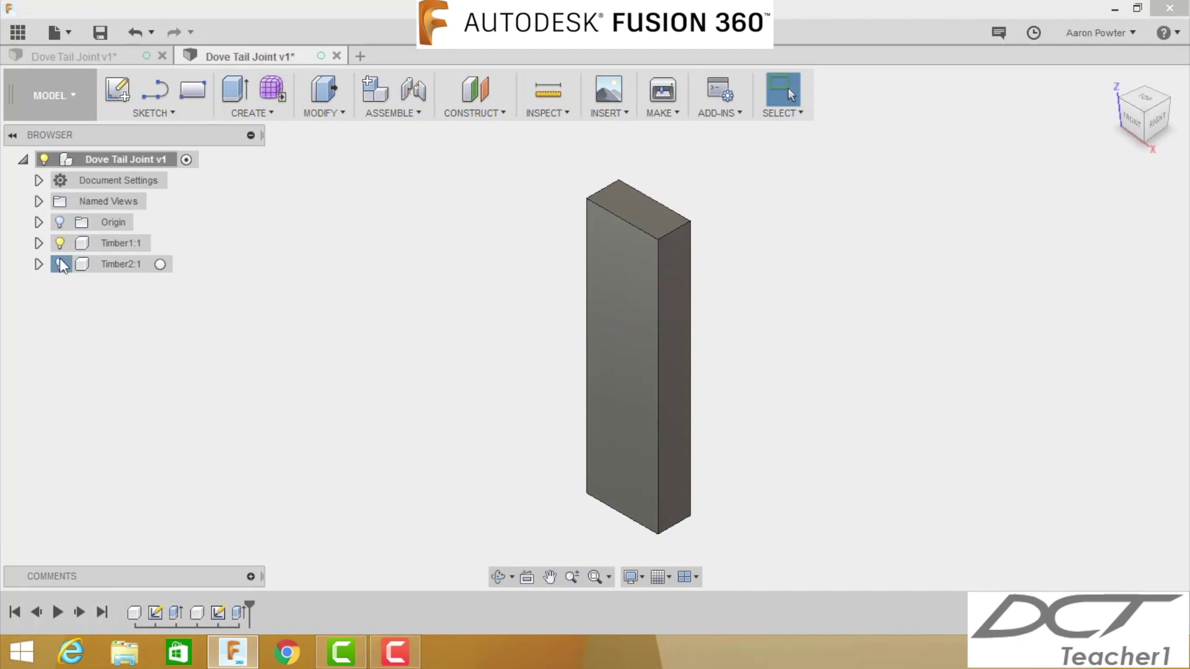
click(60, 264)
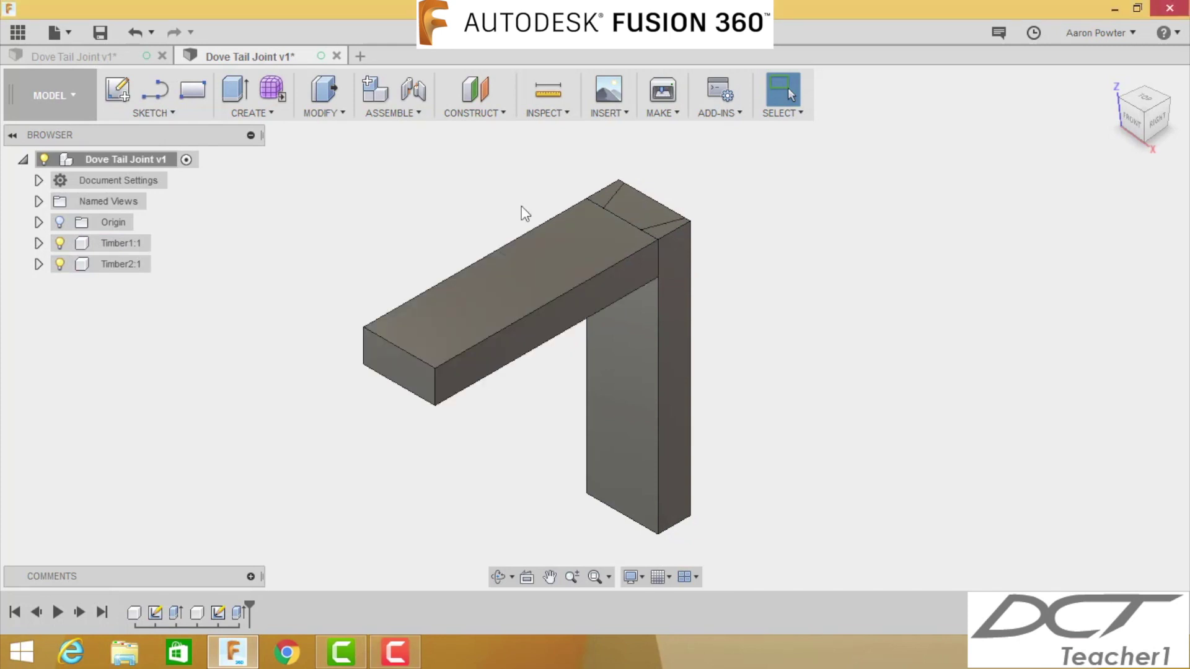
Cut Timber2's body from Timber1 with Combine, using Timber1 as the target and keeping the tool body
click(322, 115)
click(344, 282)
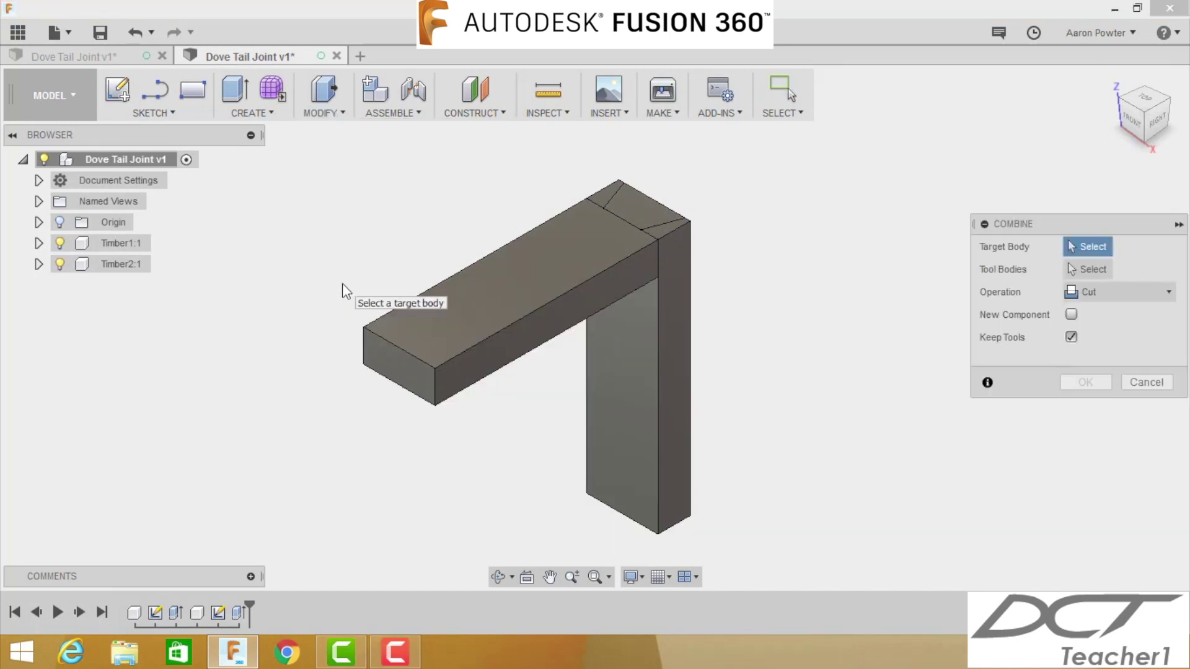
click(635, 391)
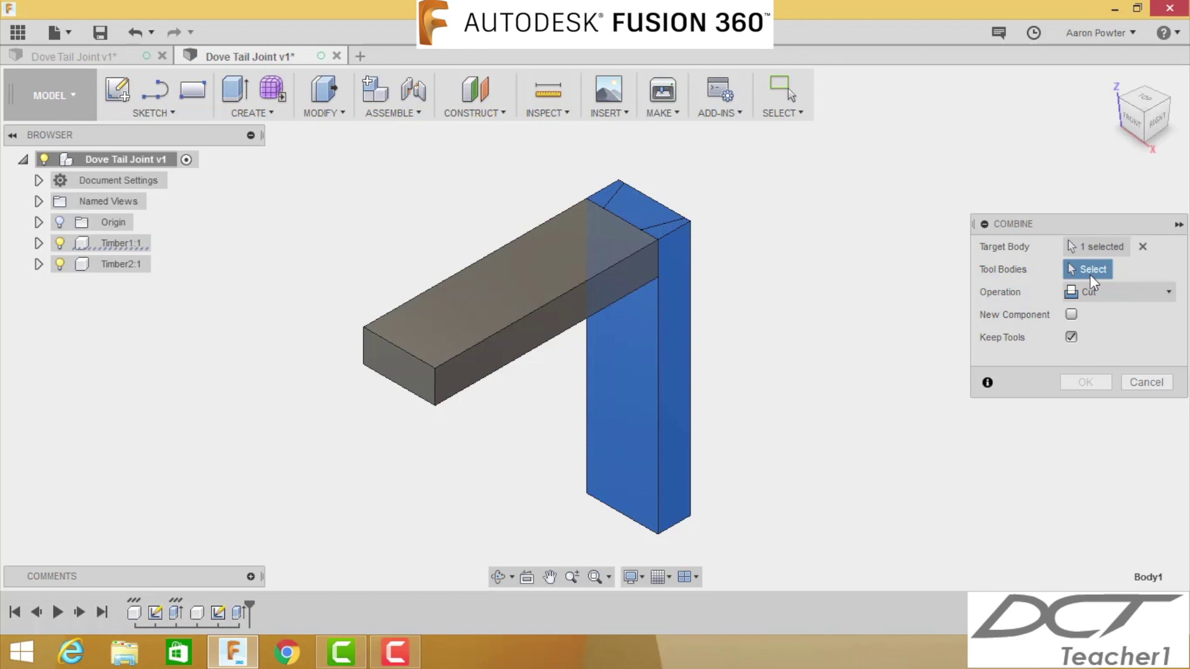
click(543, 285)
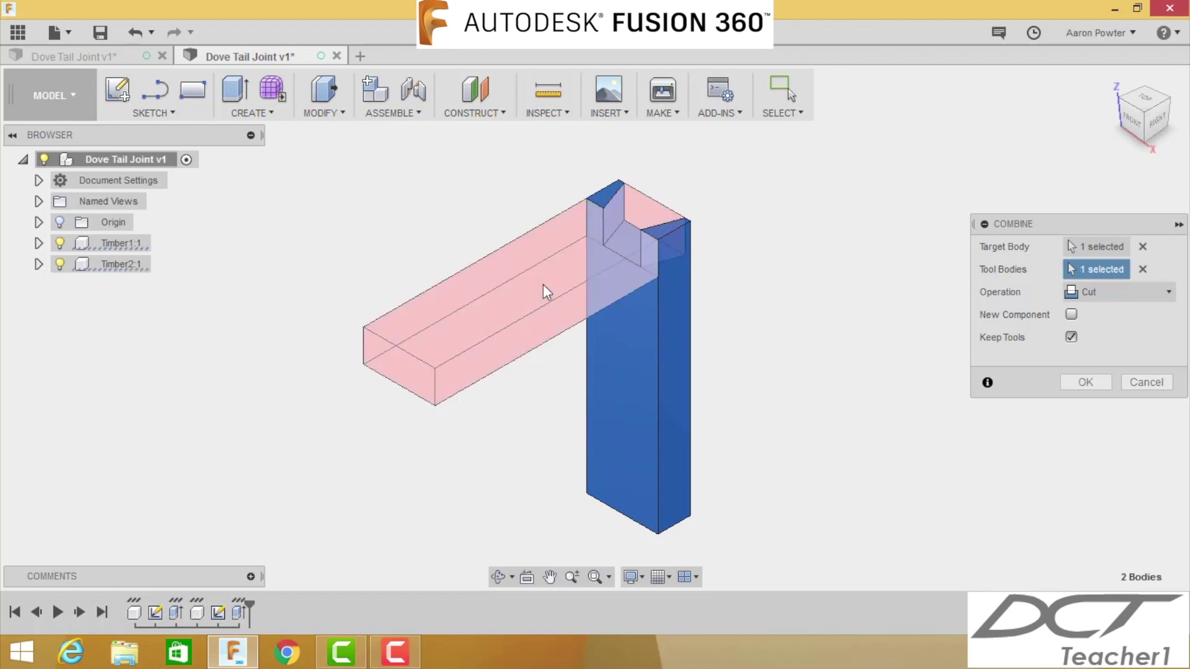
click(1073, 297)
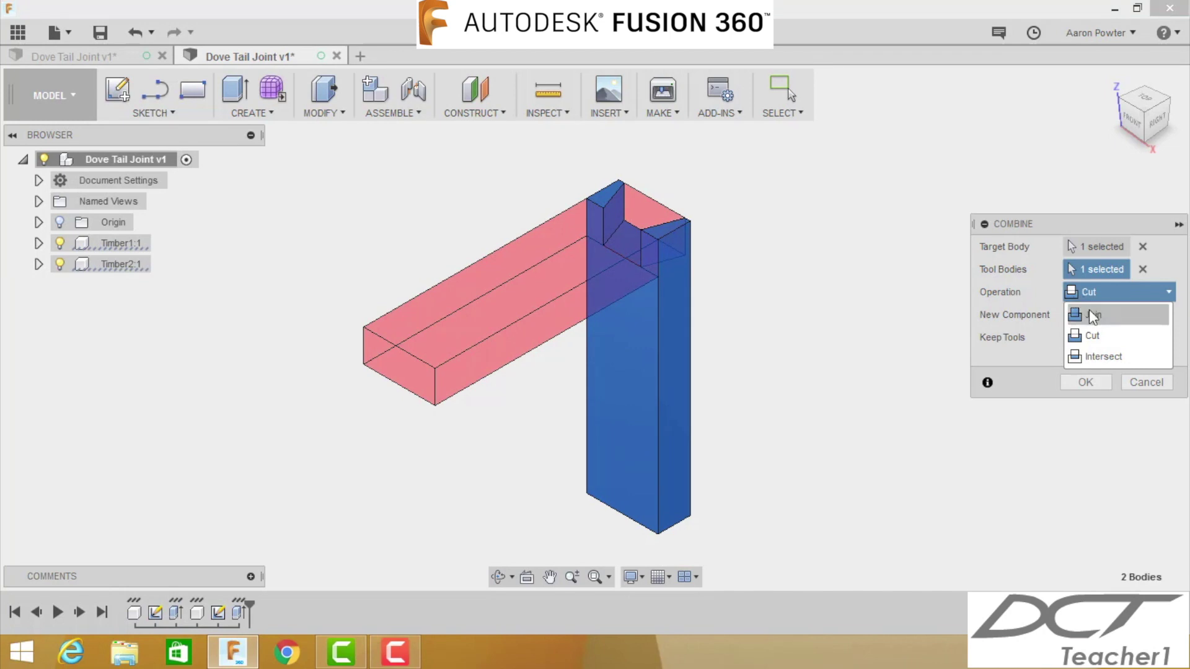
click(1091, 314)
click(1092, 296)
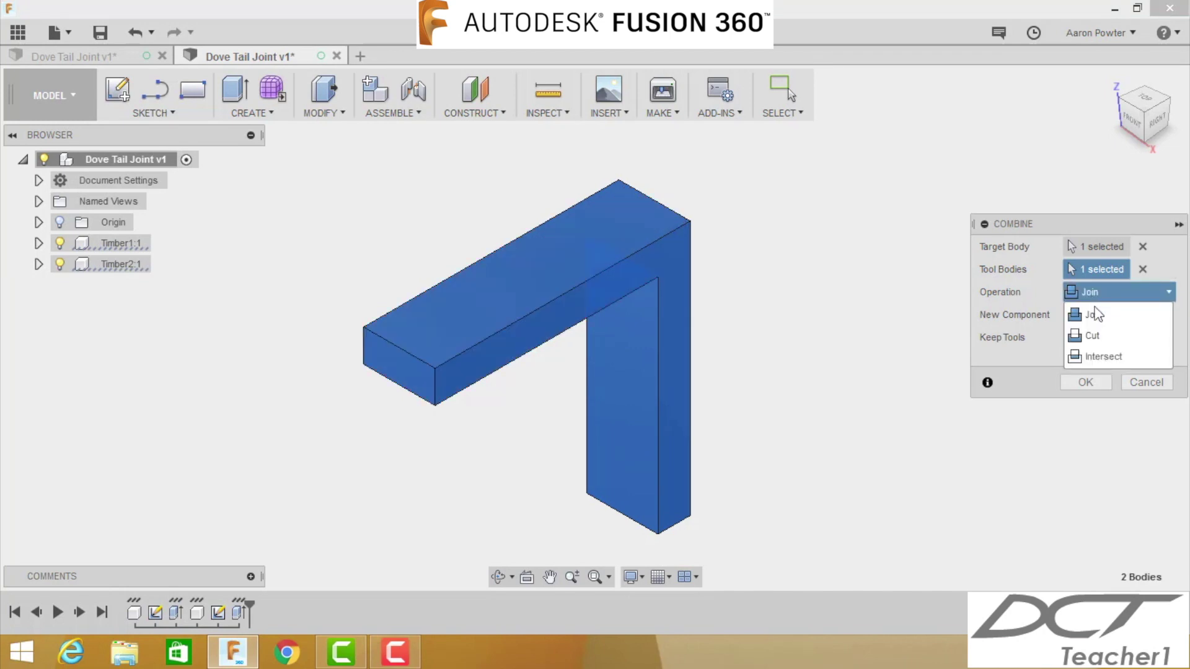
click(1100, 333)
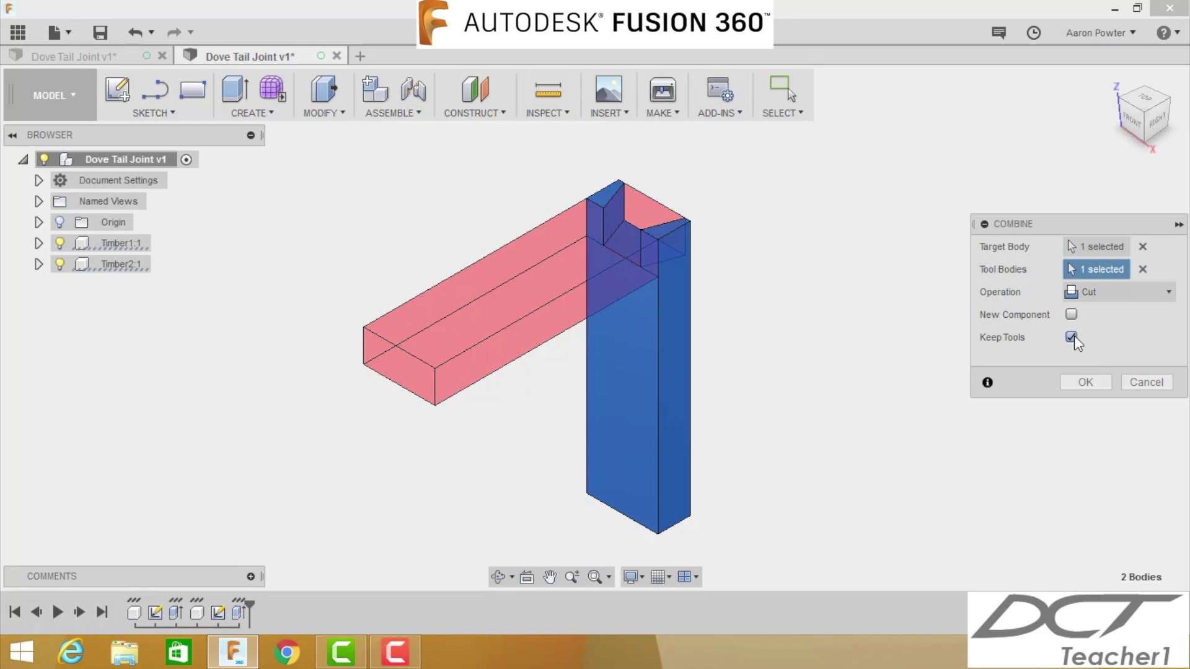
click(1071, 338)
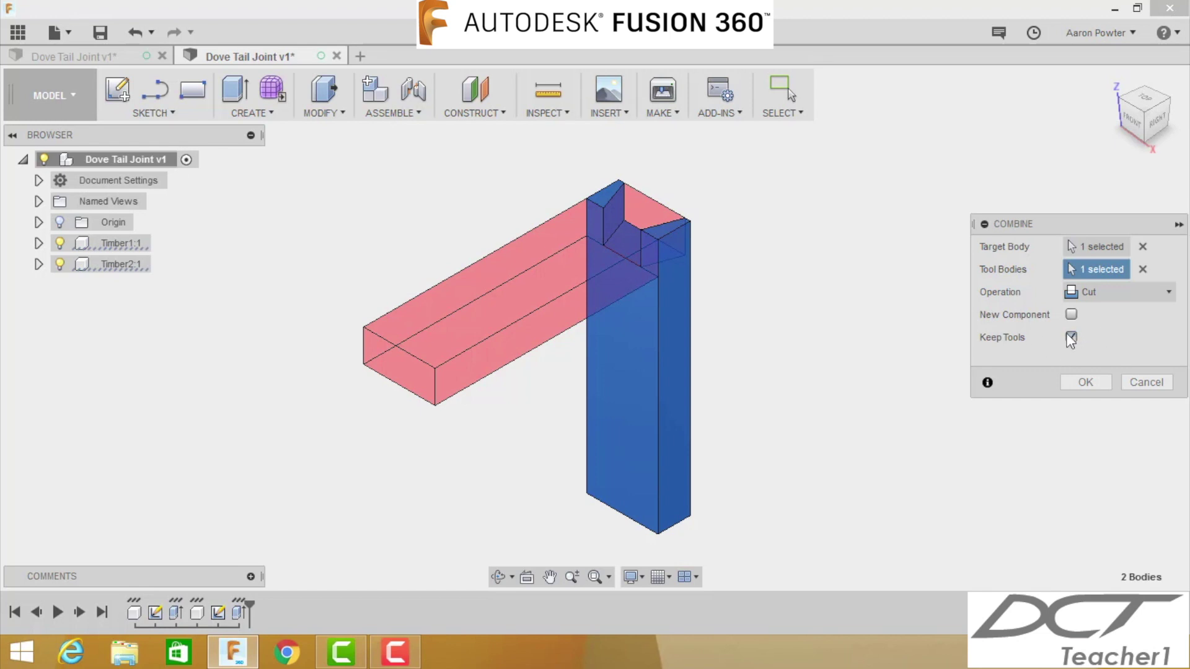
click(1085, 383)
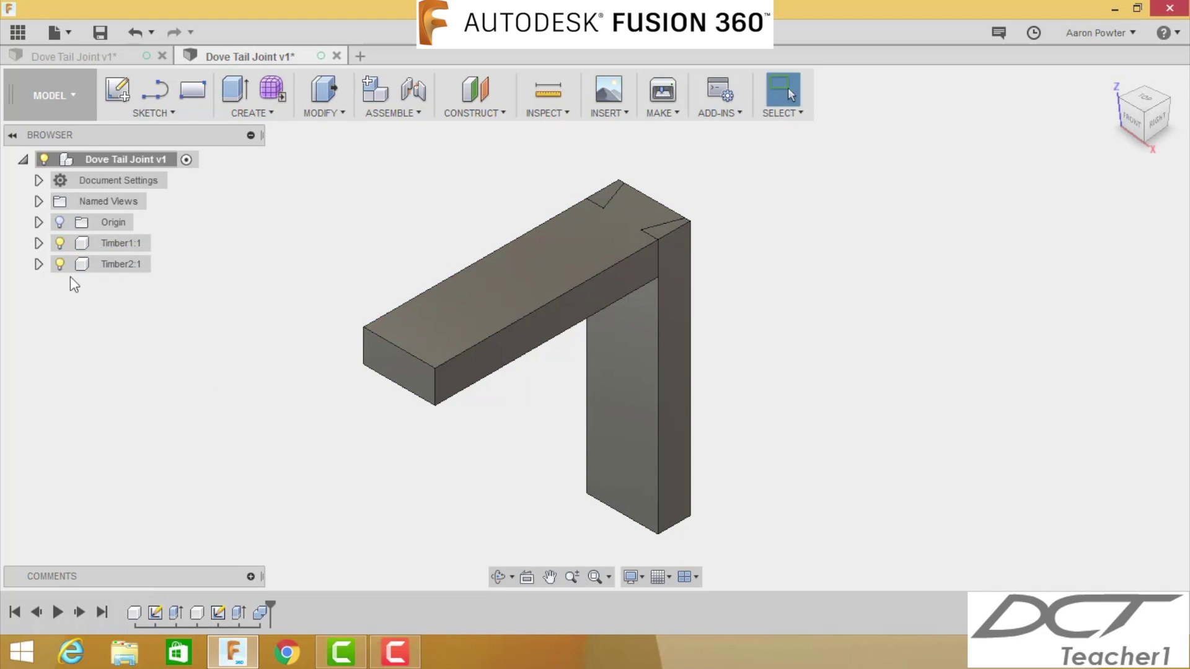
Hide both timber components and show them again to check the bodies after the cut
click(59, 264)
click(59, 243)
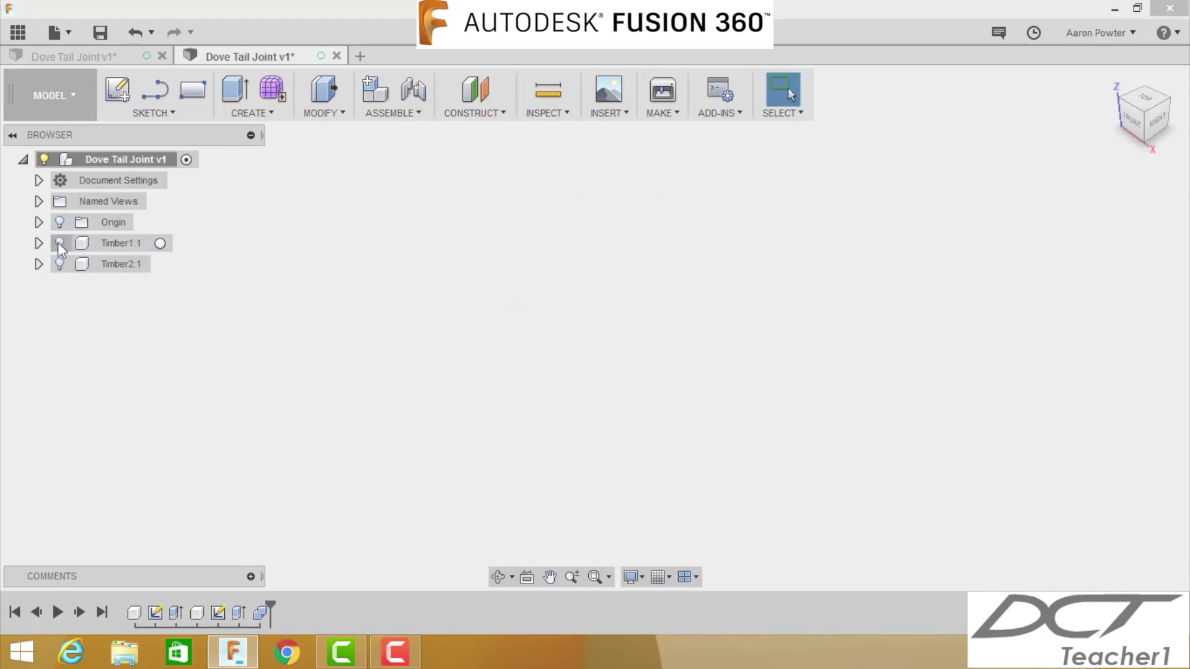
click(60, 264)
click(59, 243)
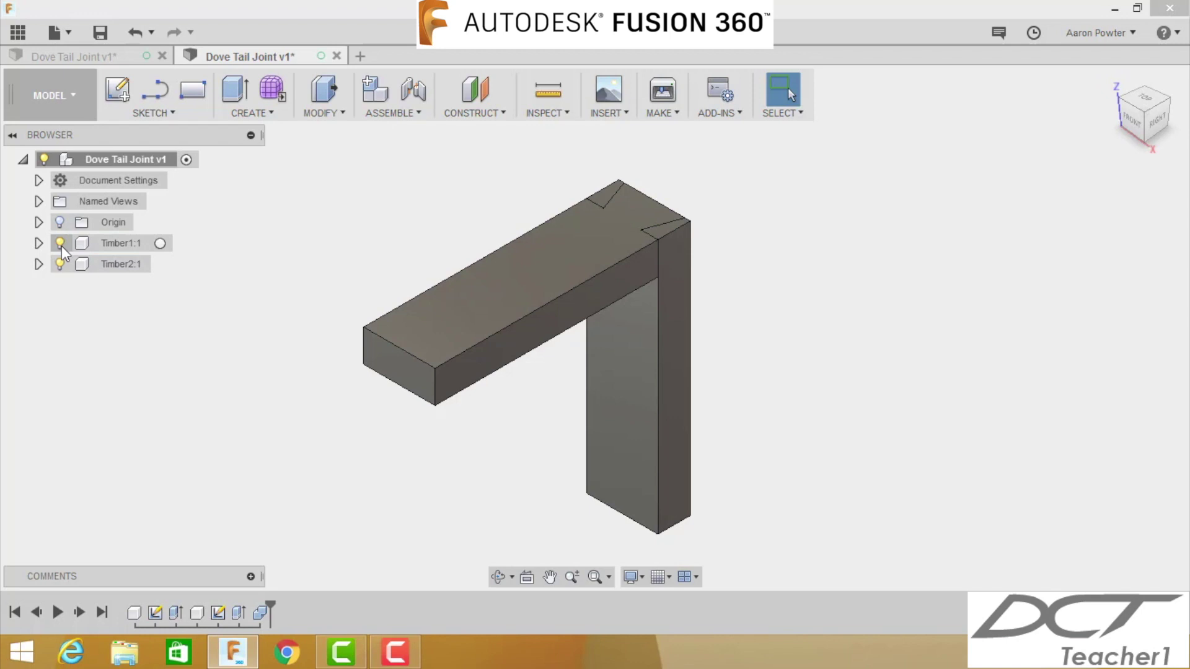
Try pulling Timber2 out of the joint, undo that move, and slide Timber1 down away from Timber2
drag(526, 281, 378, 290)
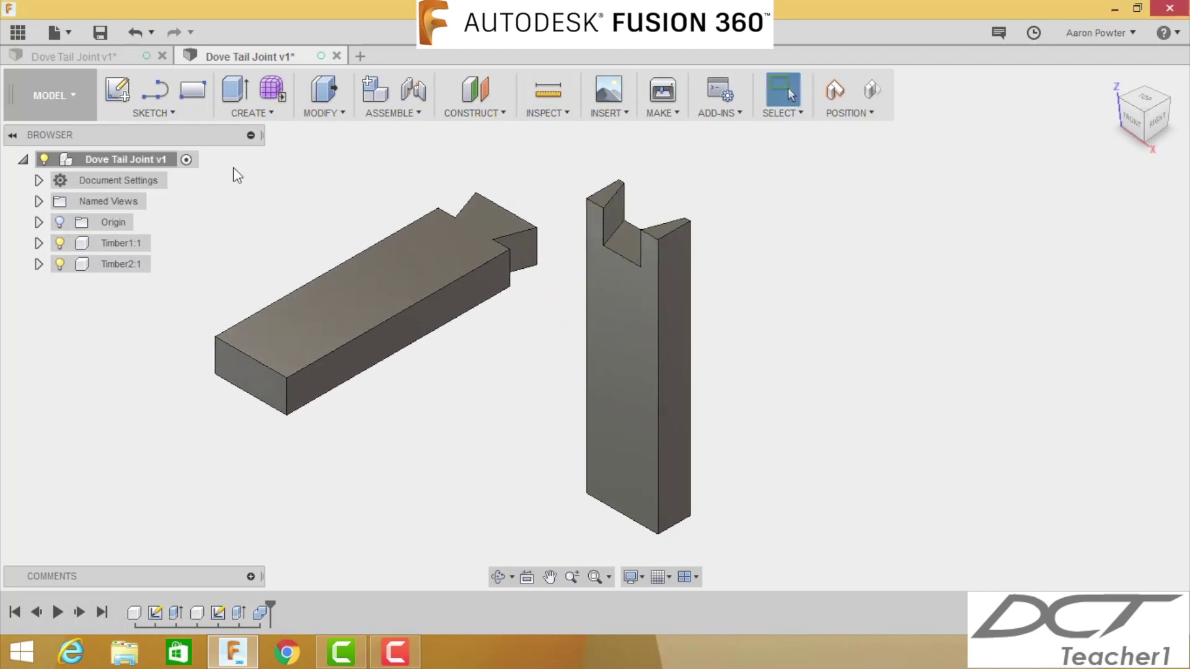
click(139, 35)
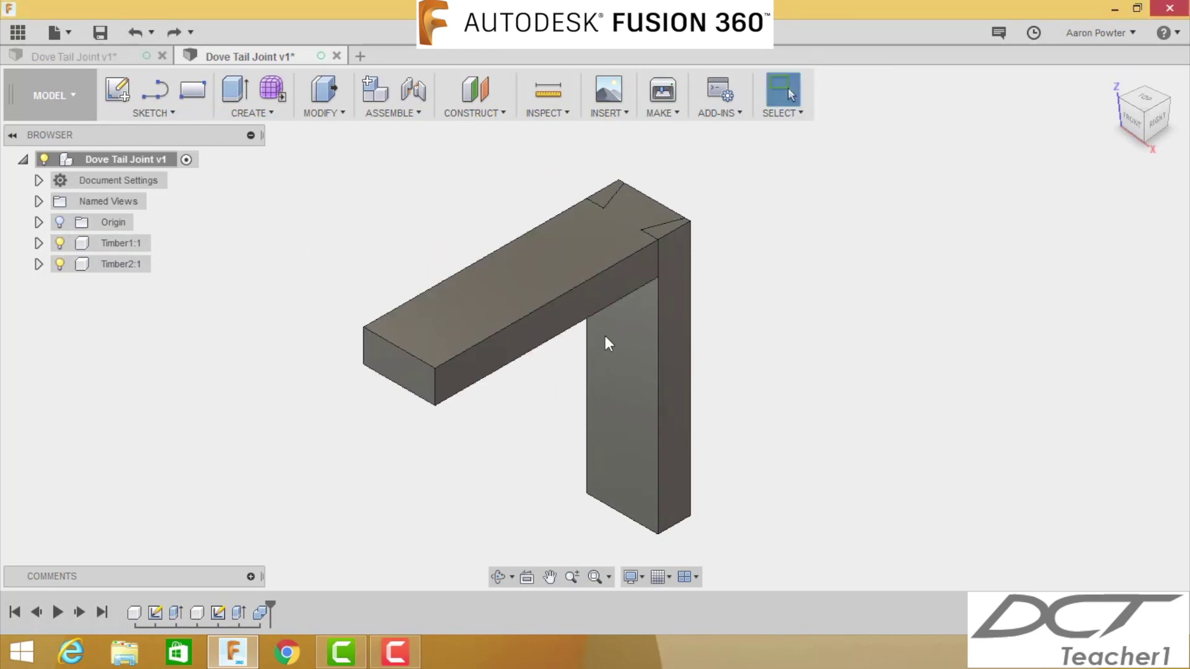
click(625, 427)
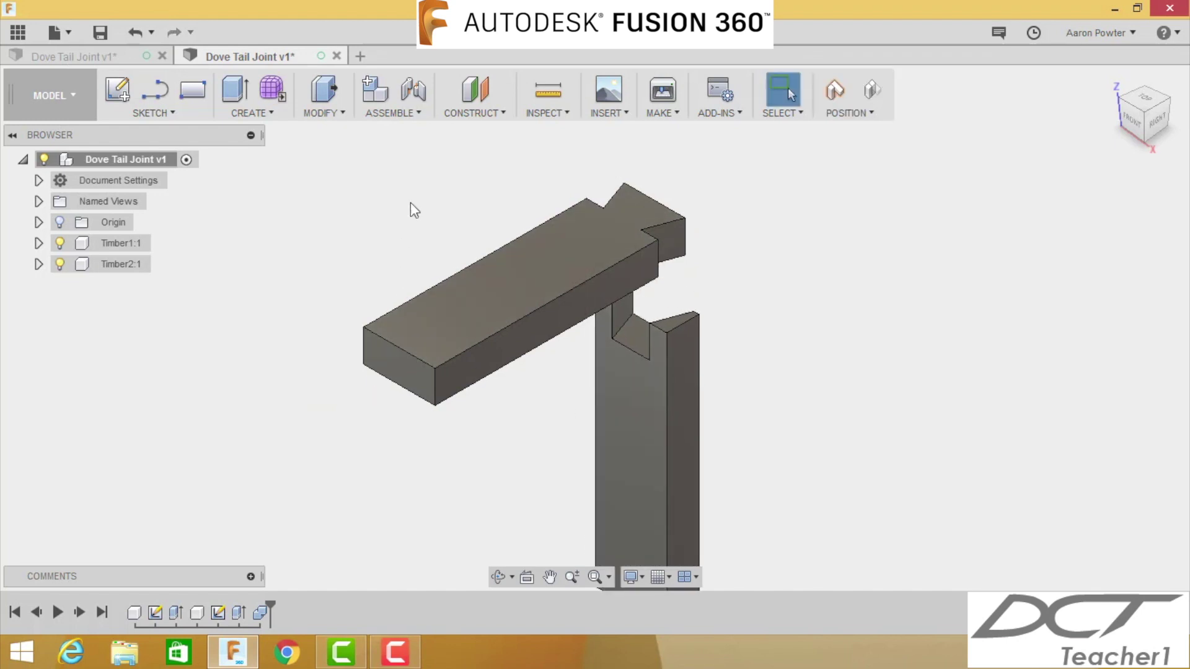
Create an as-built joint of type Rigid between Timber2 and Timber1 in their original fitted positions
click(397, 114)
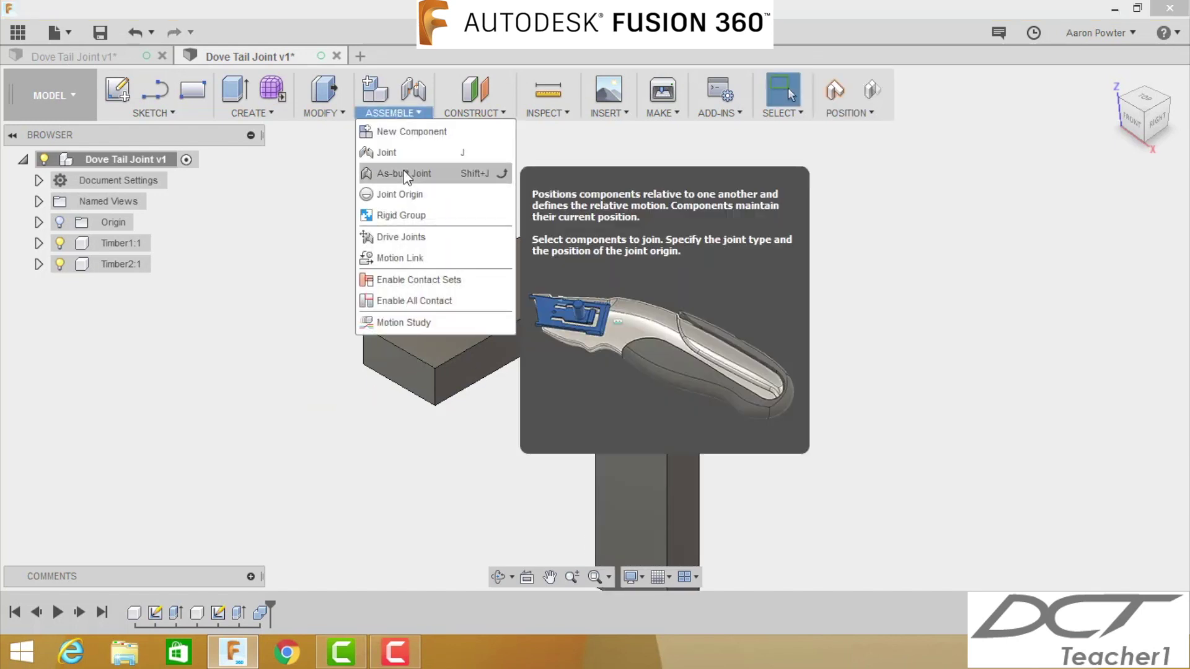
click(404, 174)
click(597, 323)
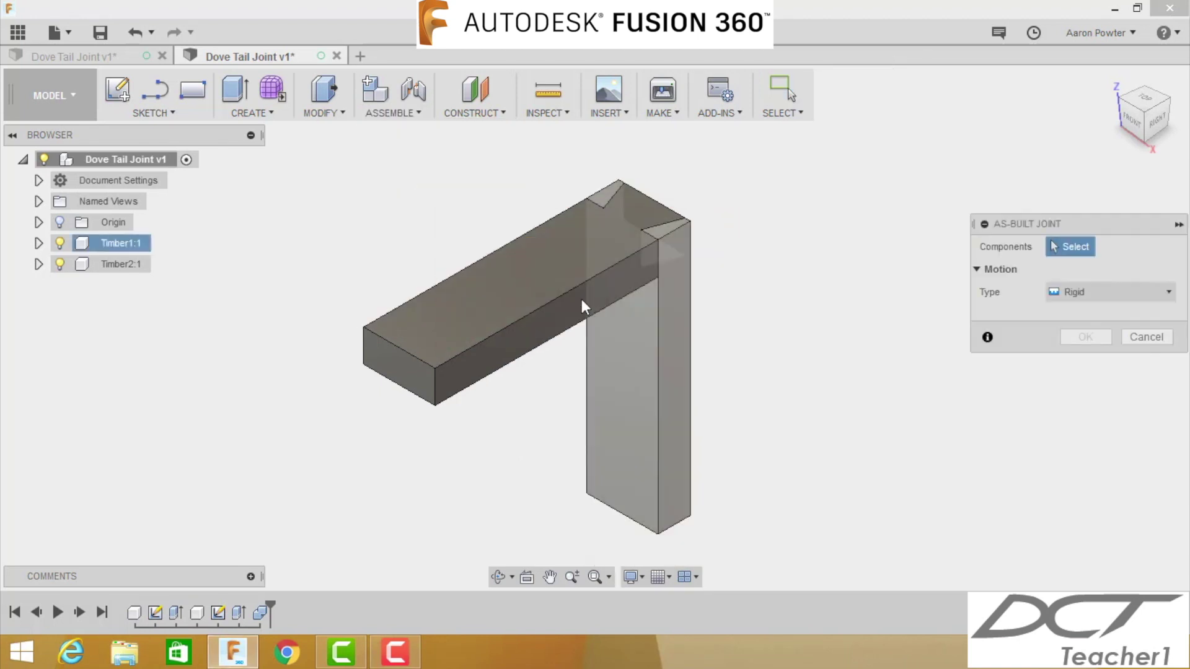
click(581, 298)
click(626, 363)
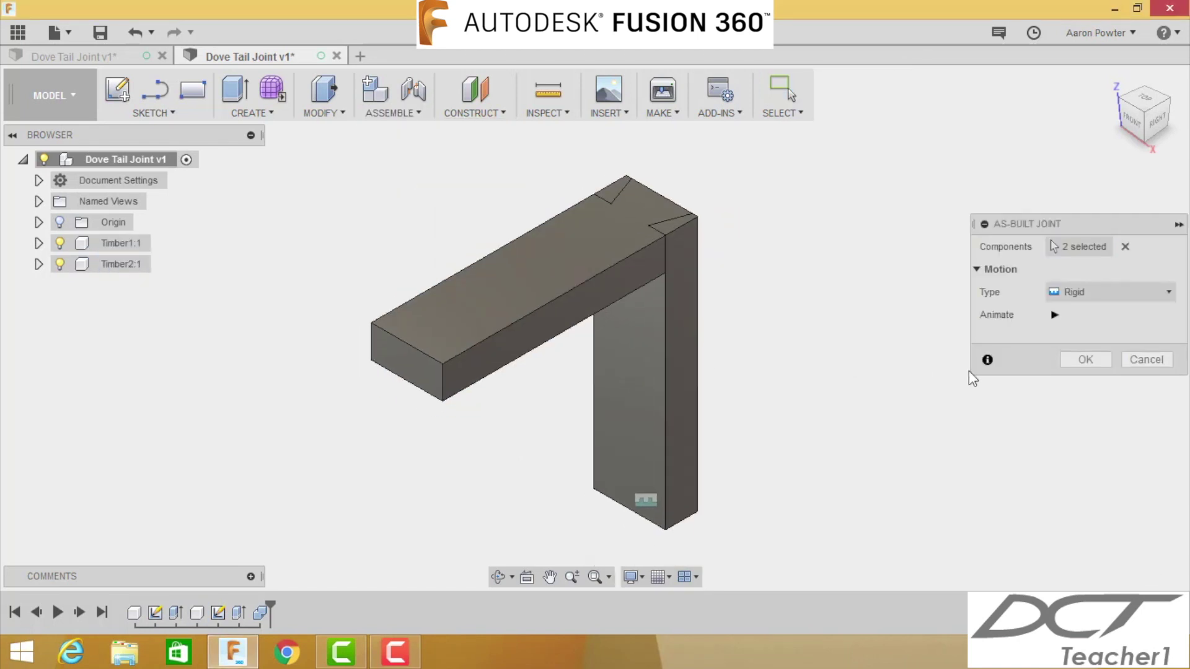
click(1076, 364)
Apply the Pine - Glossy appearance to Timber1 and the Oak - Semigloss appearance to Timber2
right_click(113, 159)
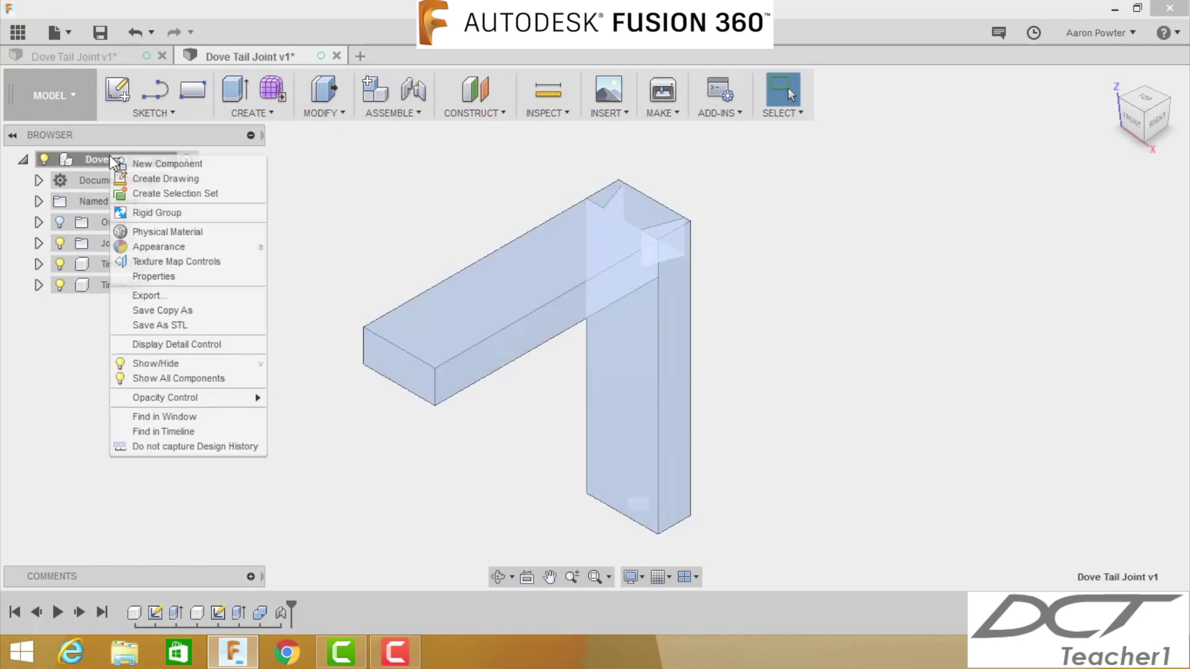
click(141, 246)
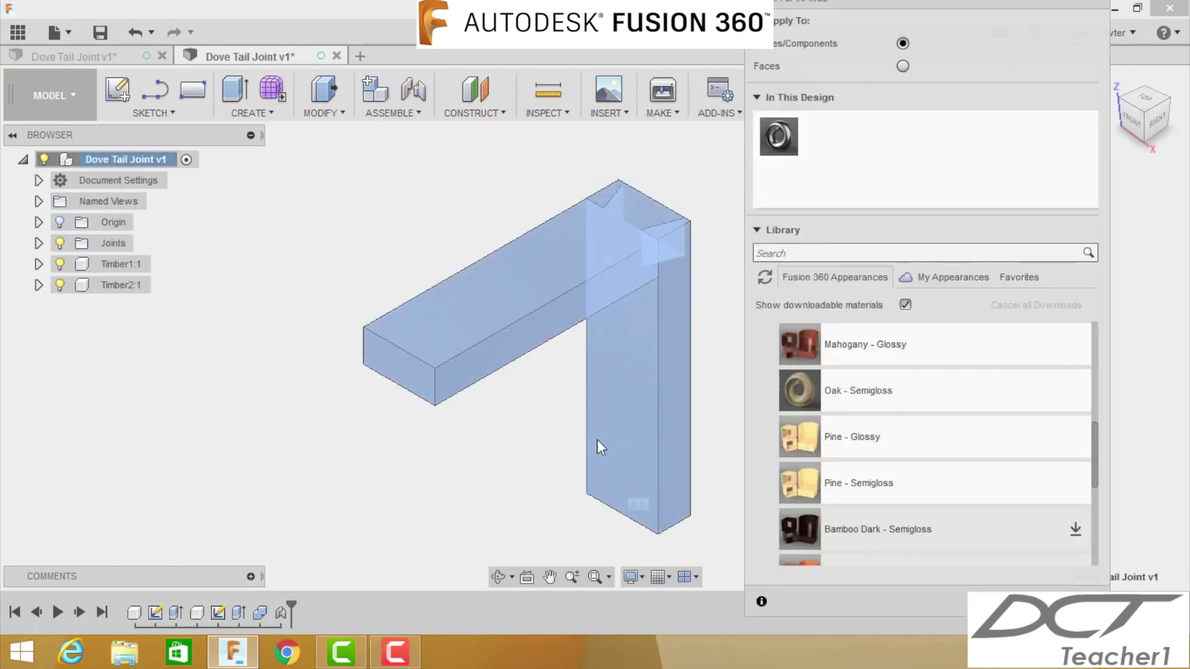
drag(802, 487, 407, 341)
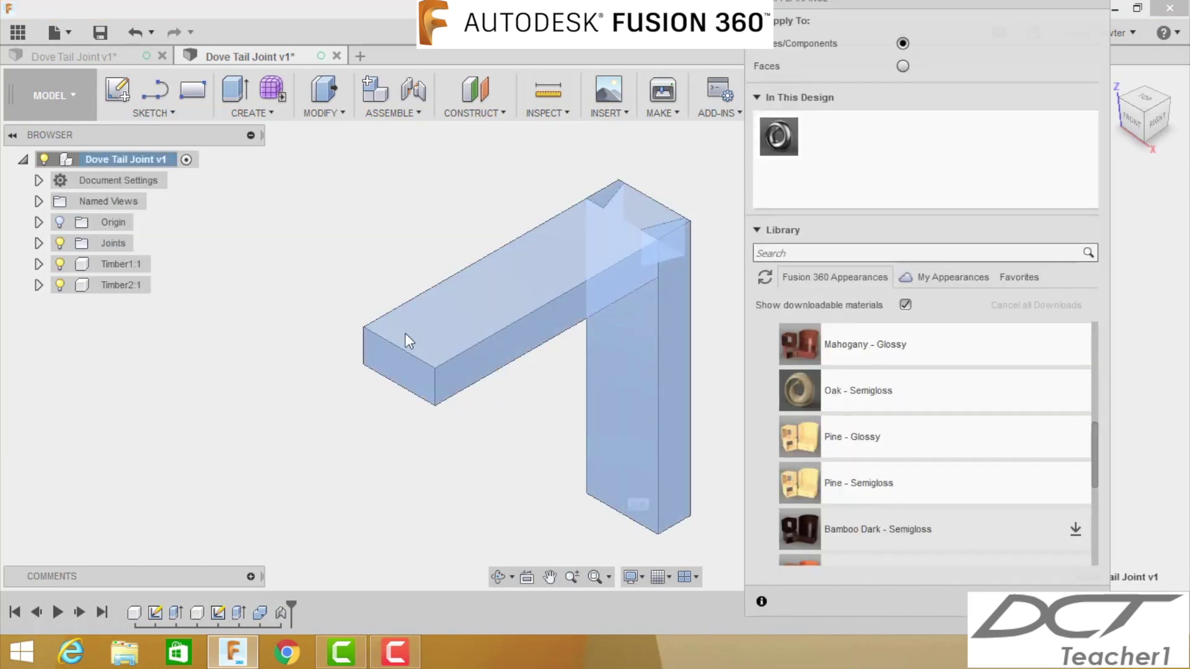
click(89, 95)
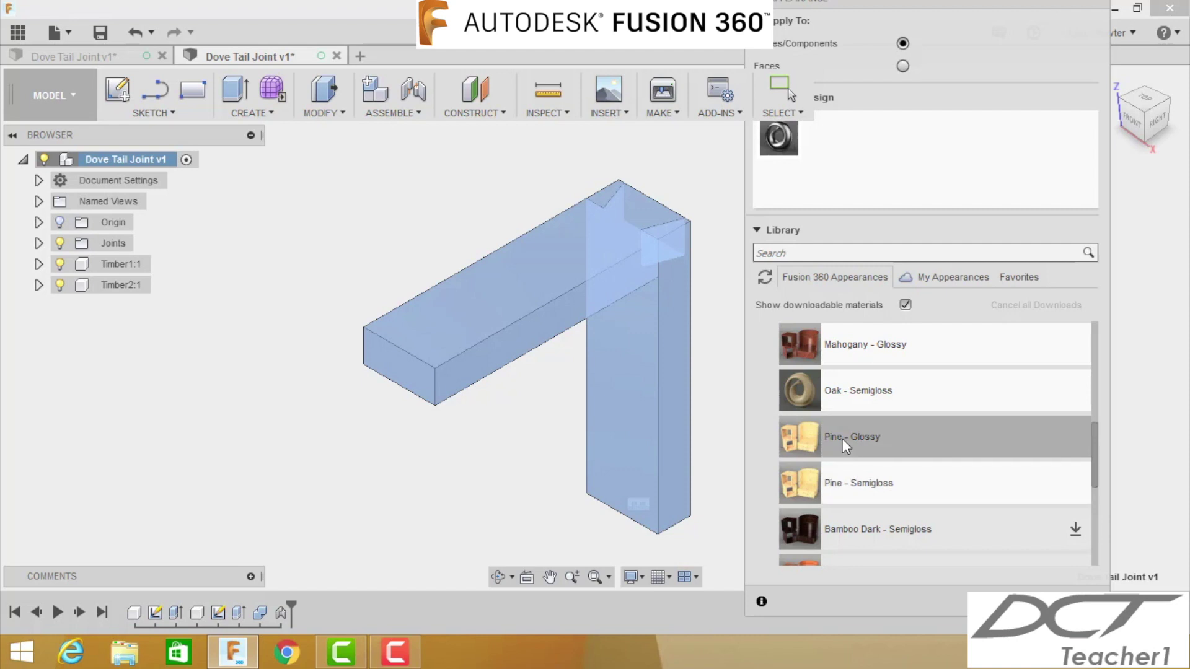
drag(839, 438, 668, 404)
drag(829, 387, 521, 436)
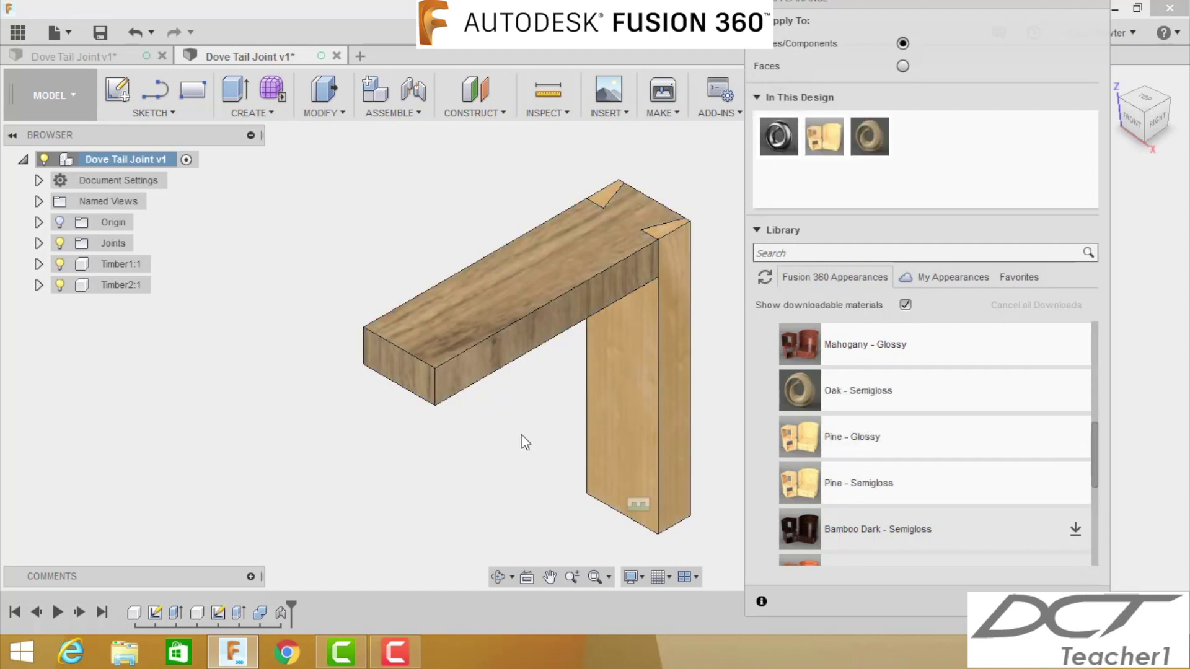
click(1069, 601)
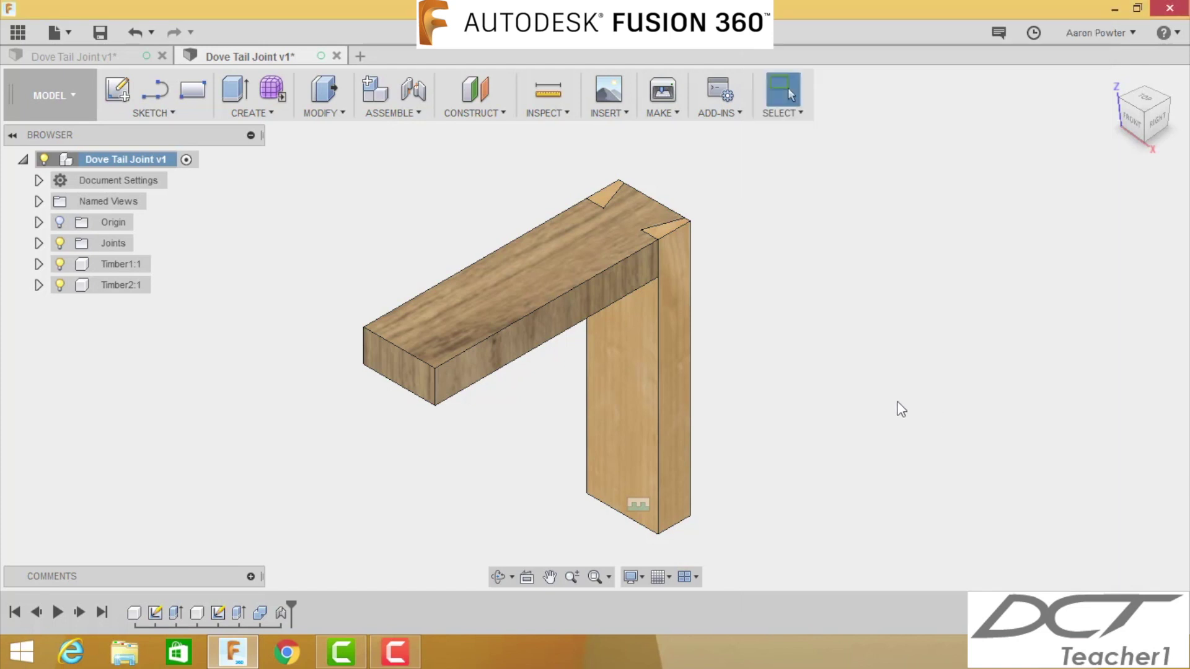
Save the design as a new version with the description "User Saved"
click(100, 33)
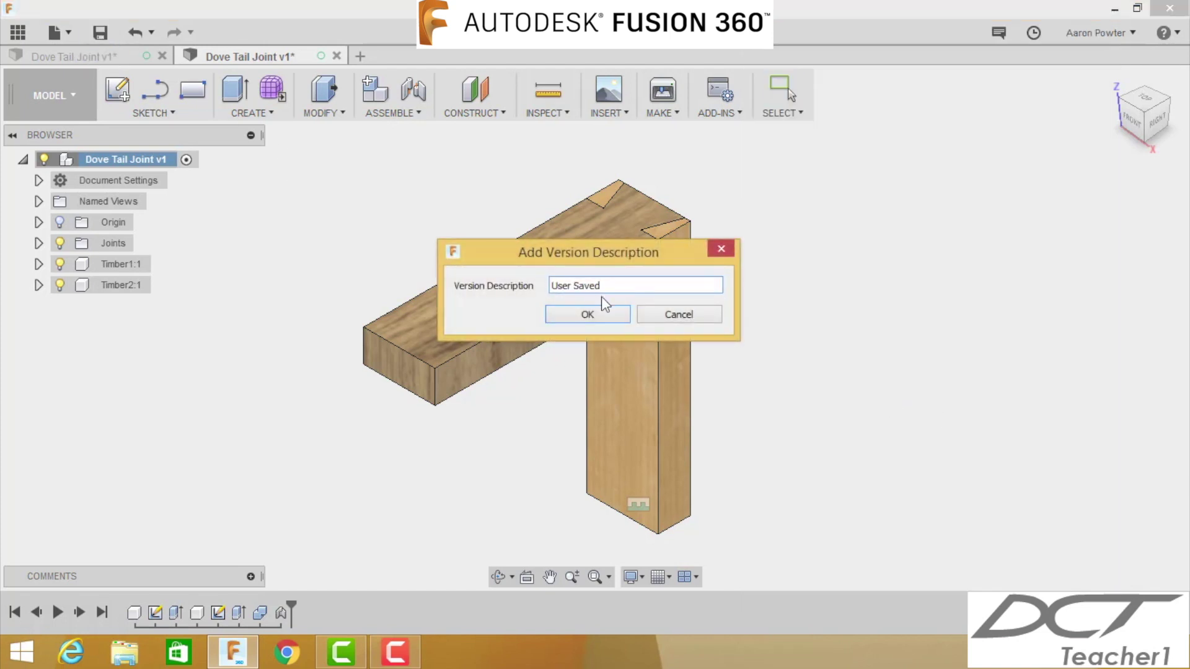
click(600, 316)
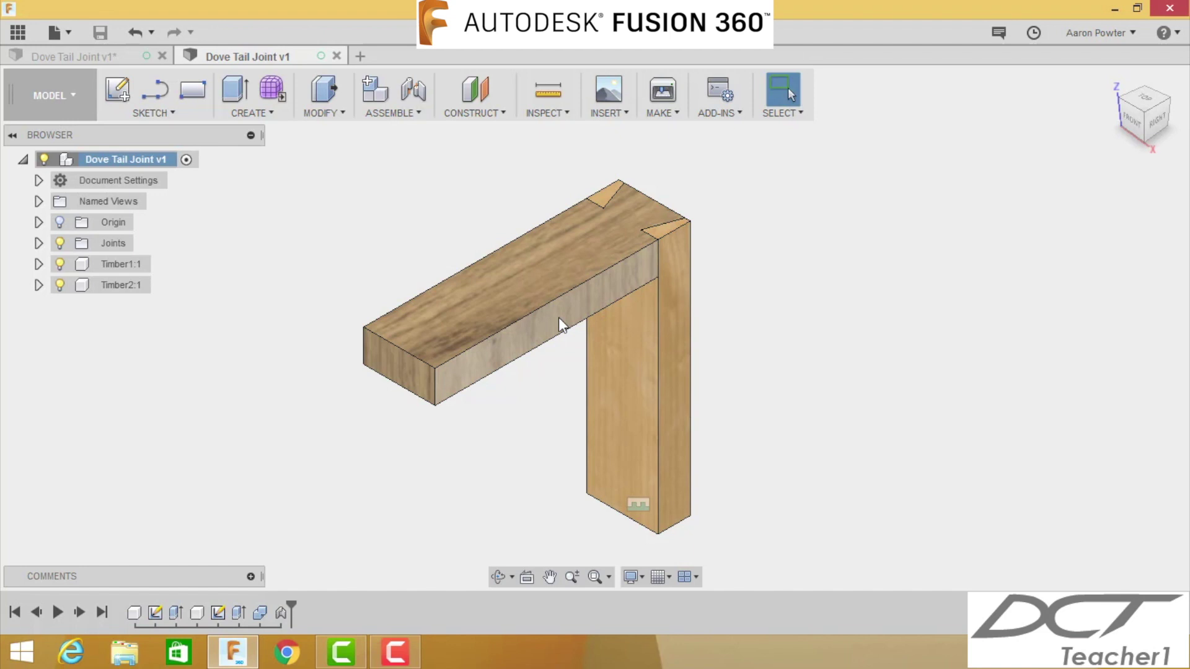